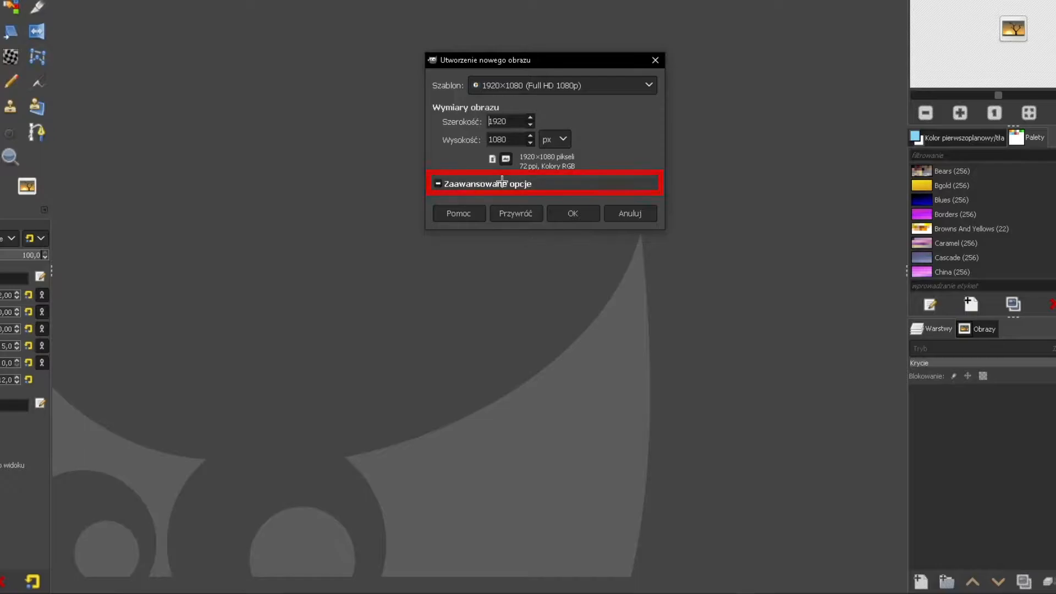
Step: Create a new 1920×1080 px RGB image with its fill set to transparency
click(572, 352)
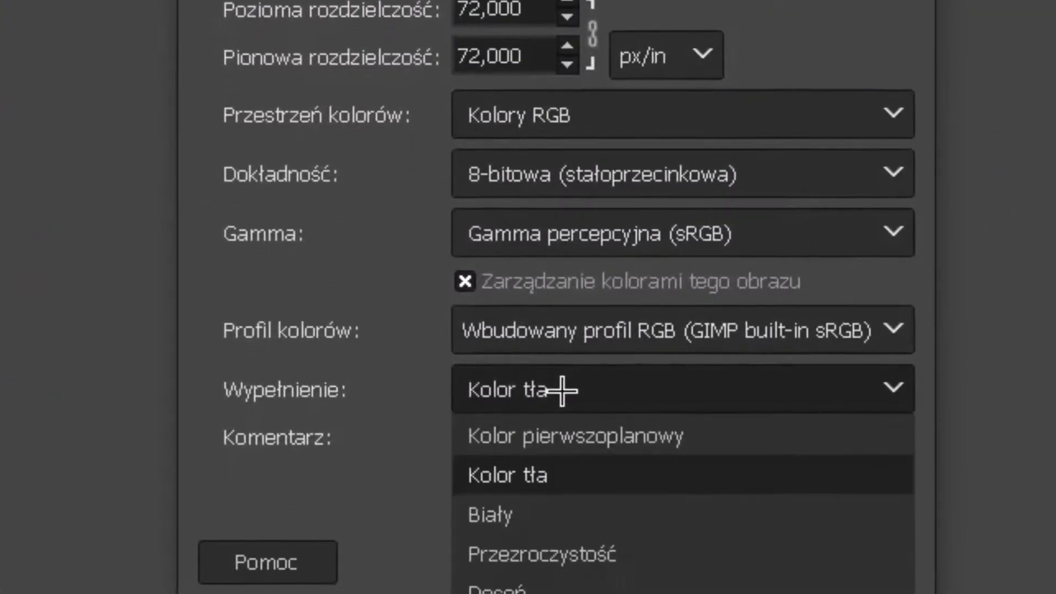
click(562, 558)
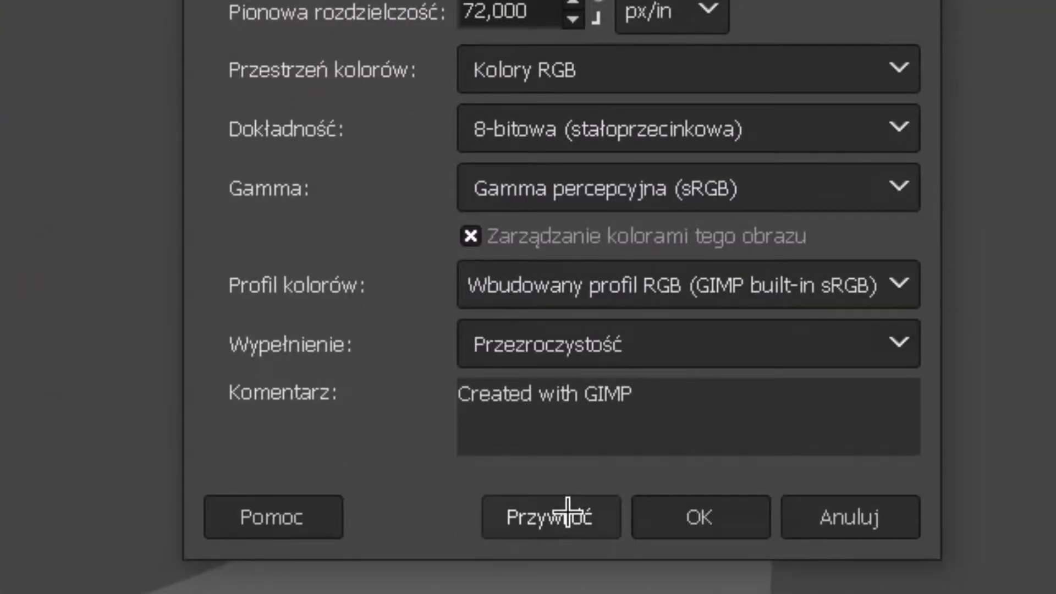
click(713, 530)
click(713, 530)
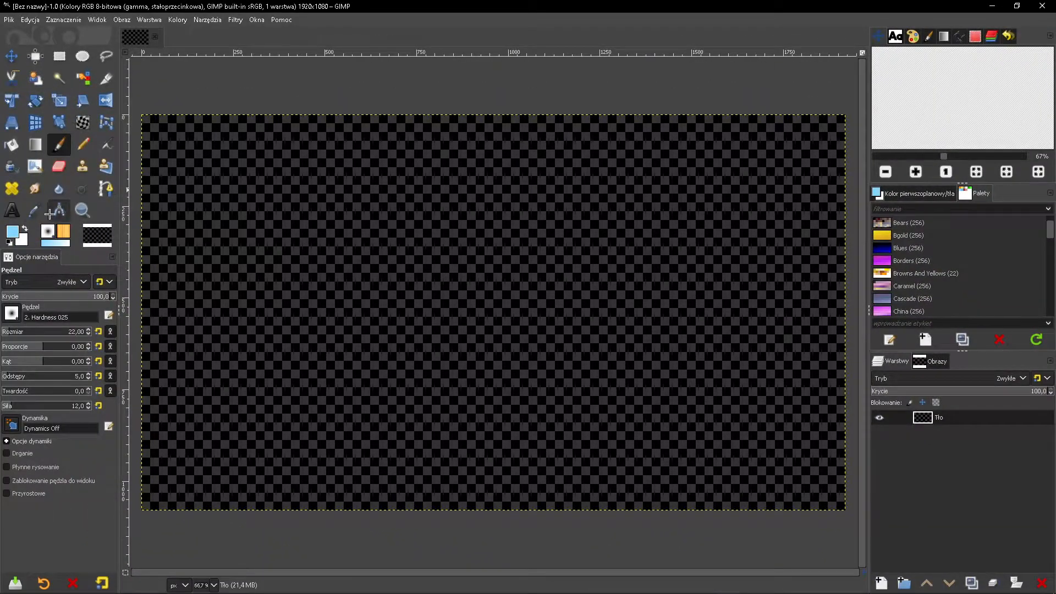
Step: Give the base MATTE layer a solid pink colour, and rename the sunset artwork layer BG and hide it
click(12, 231)
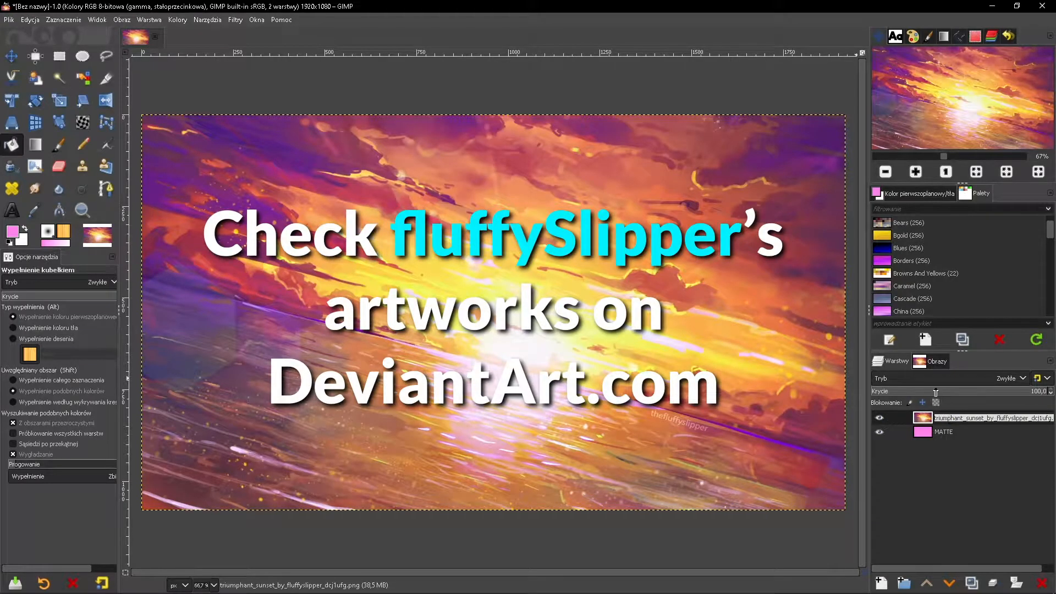
key(Return)
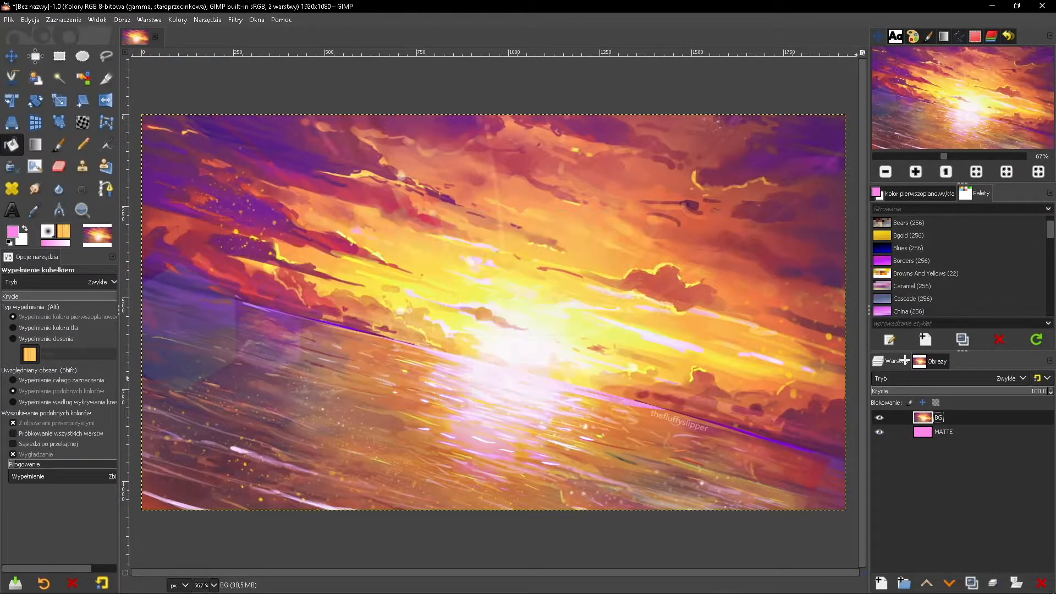
click(879, 416)
Step: Select the MATTE layer's alpha channel and add a transparent layer named BORDER directly above it
right_click(935, 431)
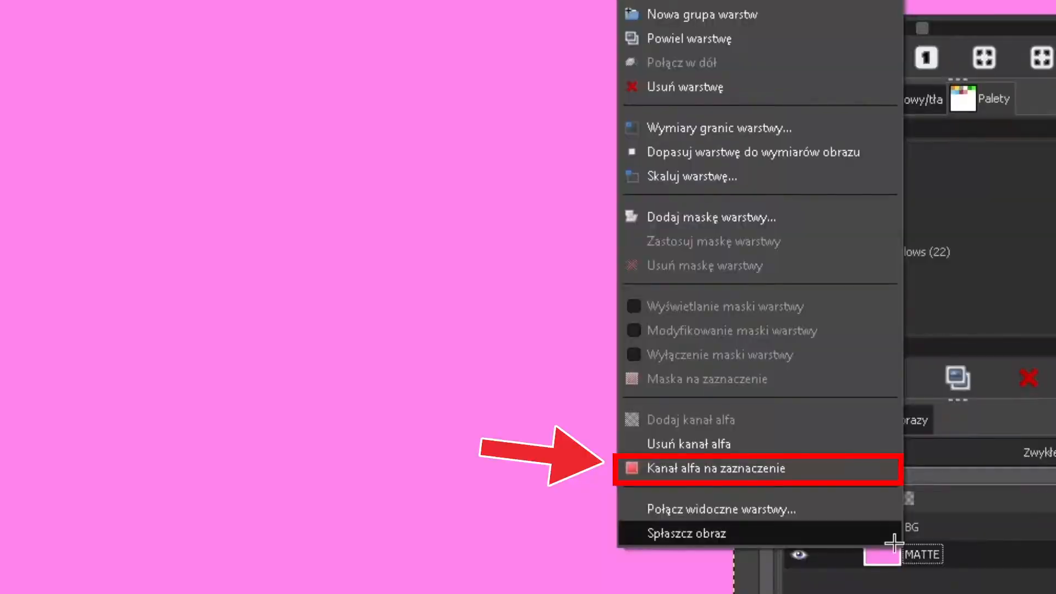
click(810, 477)
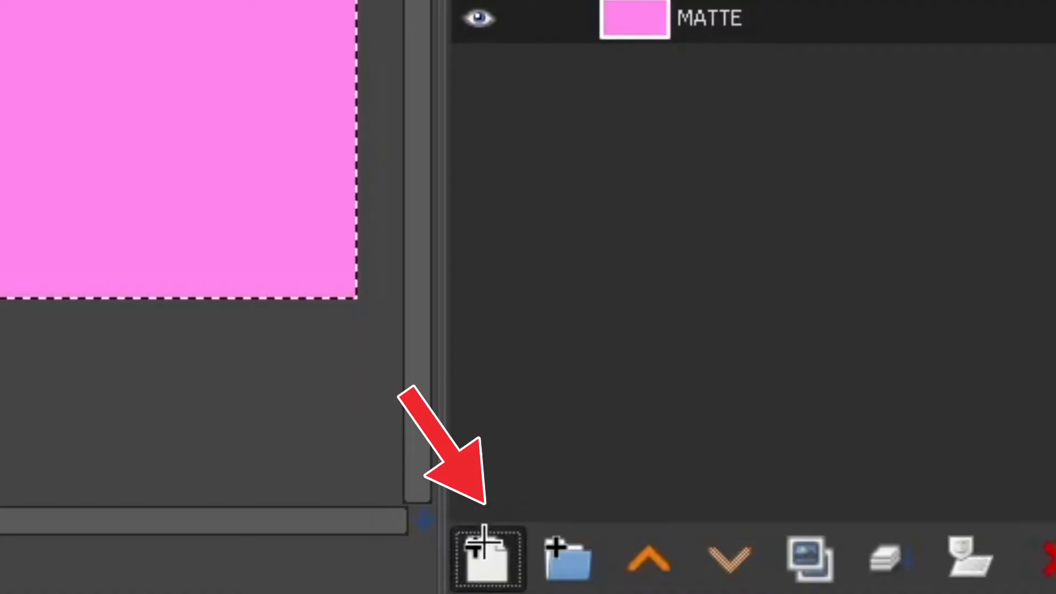
click(880, 582)
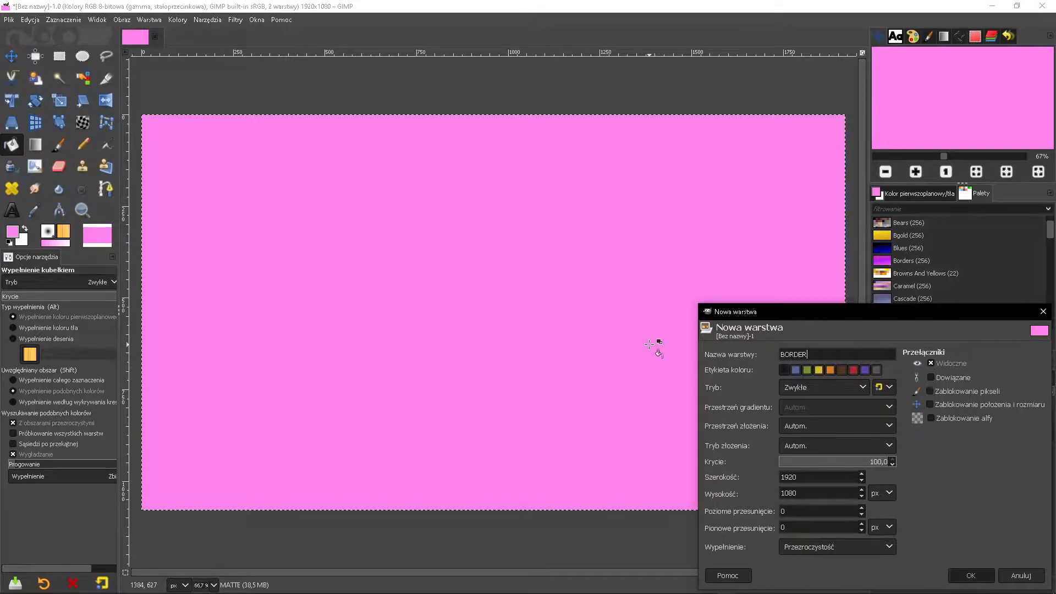
key(Return)
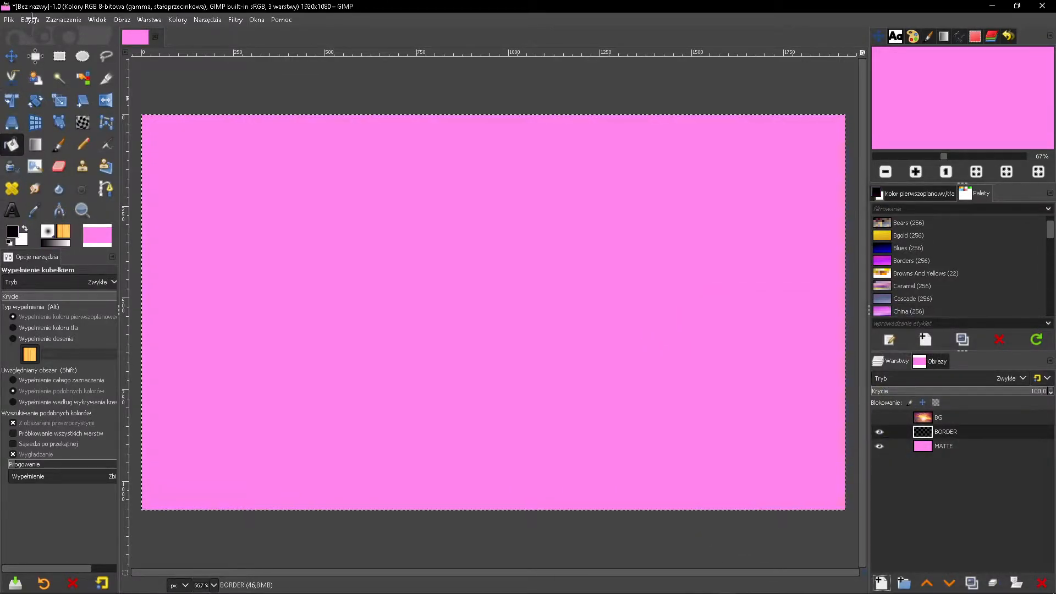
Step: Stroke the selection with a solid black line 50 px wide and move the BORDER layer above BG
click(30, 19)
click(80, 279)
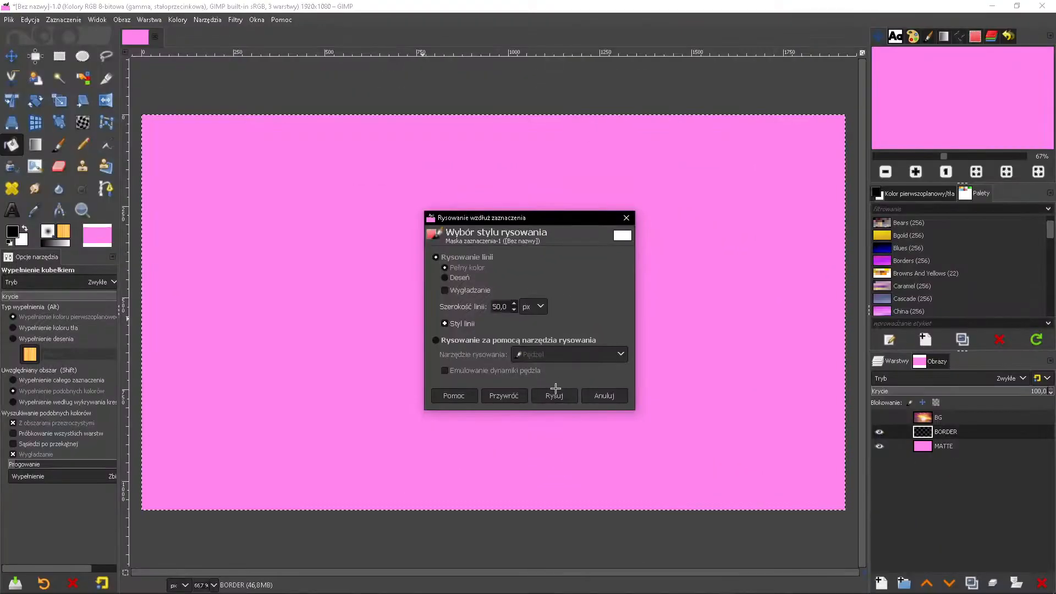
click(597, 511)
drag(946, 429, 941, 414)
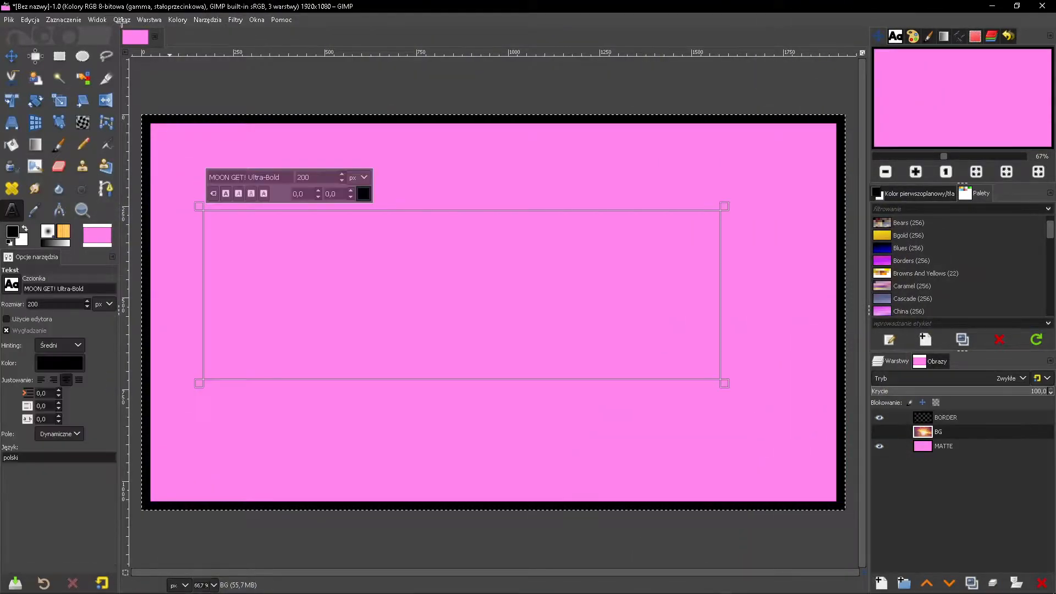
Step: Enlarge the canvas to a width of 3000 px, keeping the width and height proportions linked
click(122, 19)
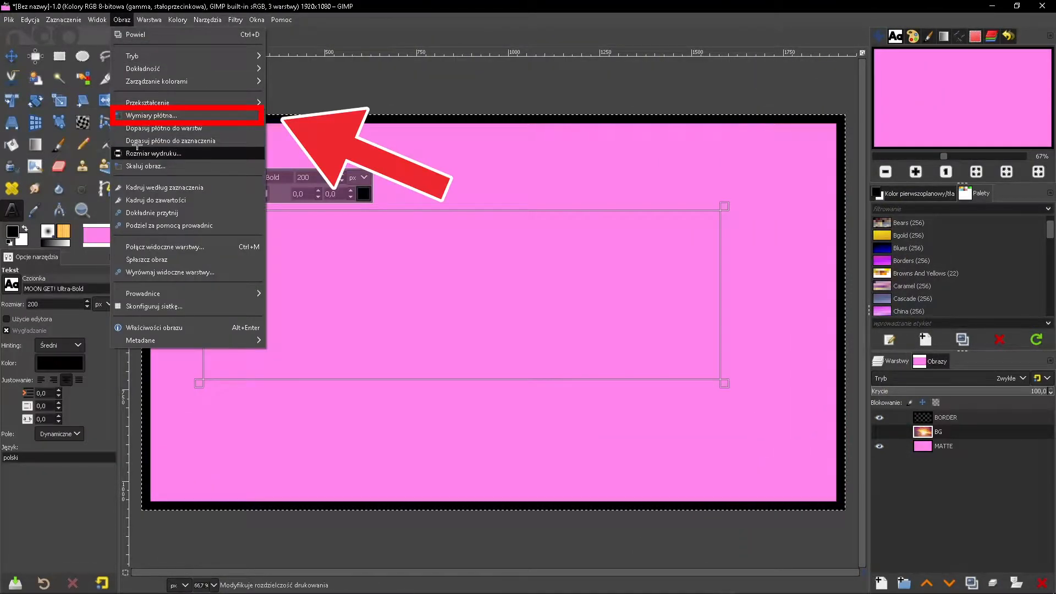
click(150, 115)
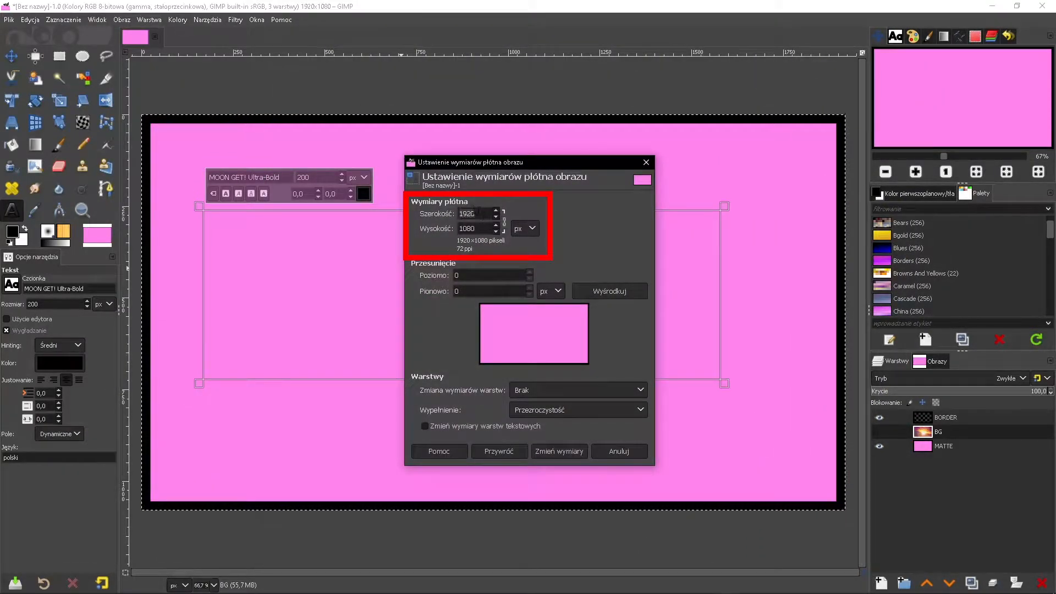
text(3000)
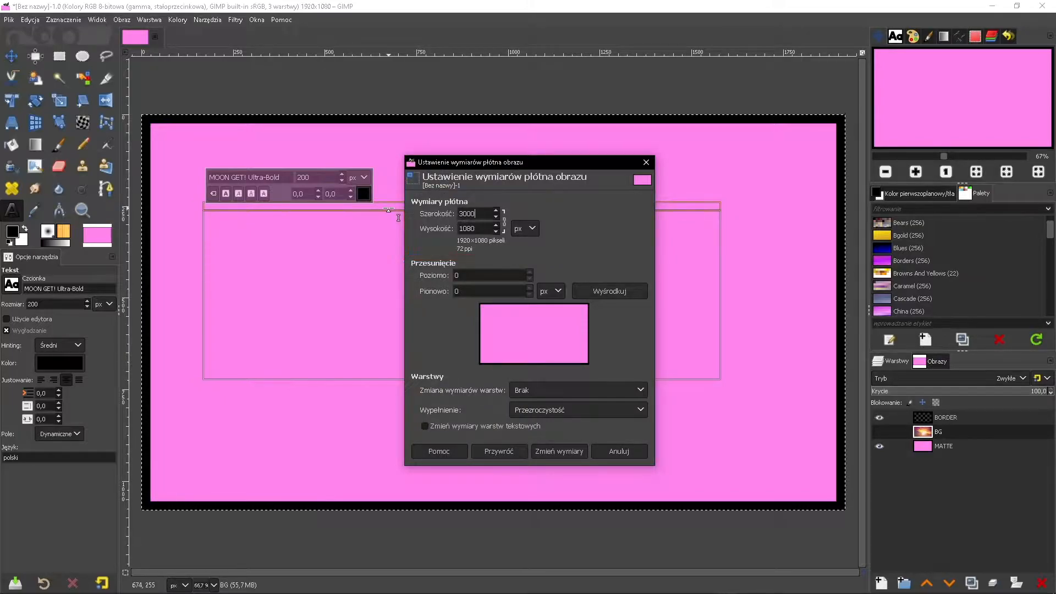
click(555, 452)
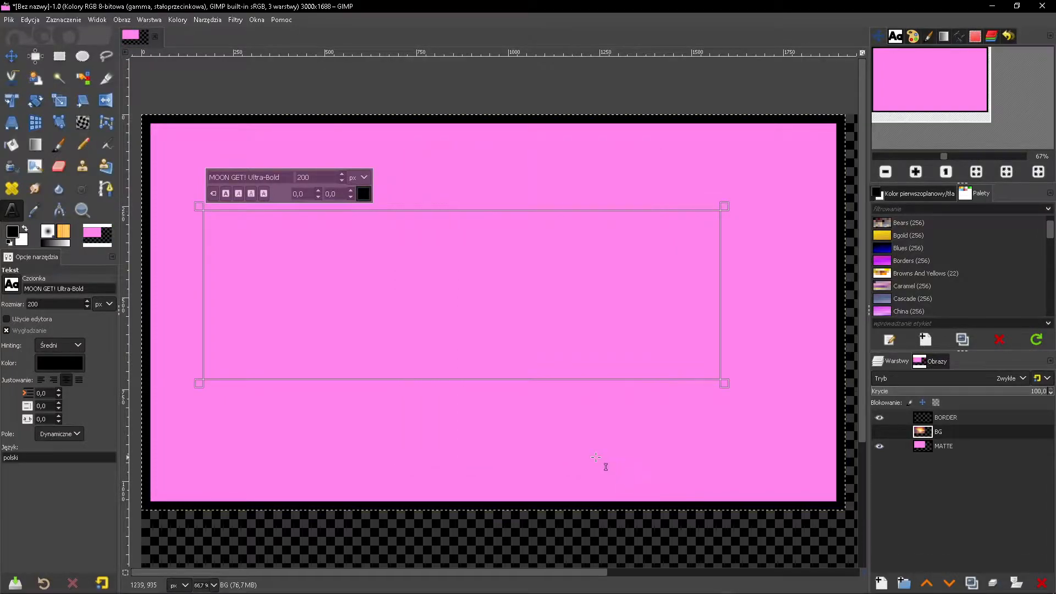
Step: Add the white texts HOW TO MAKE, EPIC, THUMBNAIL and FAST! in MOON GET! Ultra-Bold at 200 px, each on its own layer
scroll(644, 468, down, 2)
drag(951, 78, 986, 103)
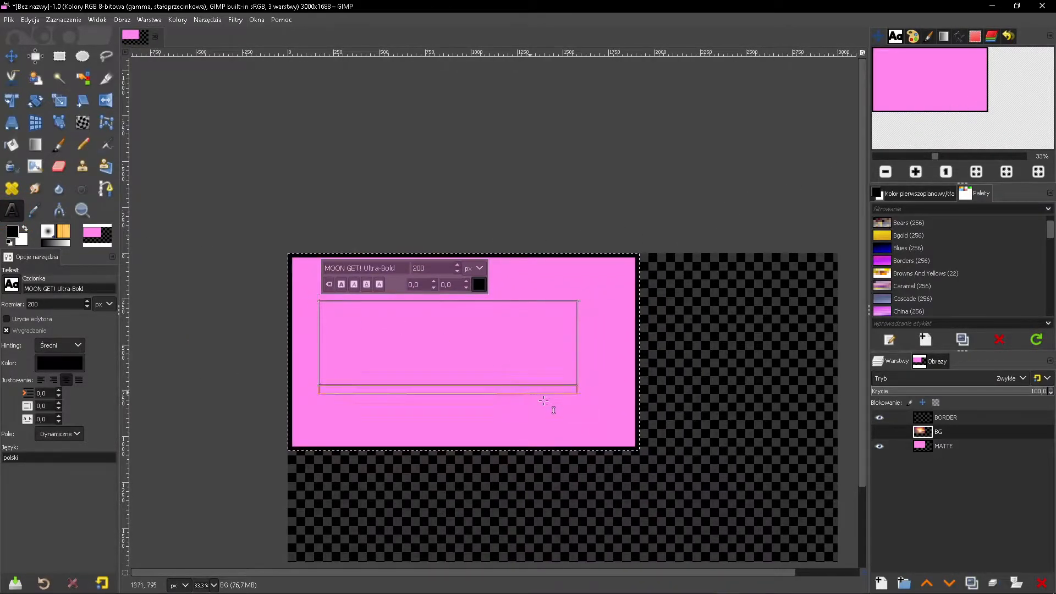
click(59, 363)
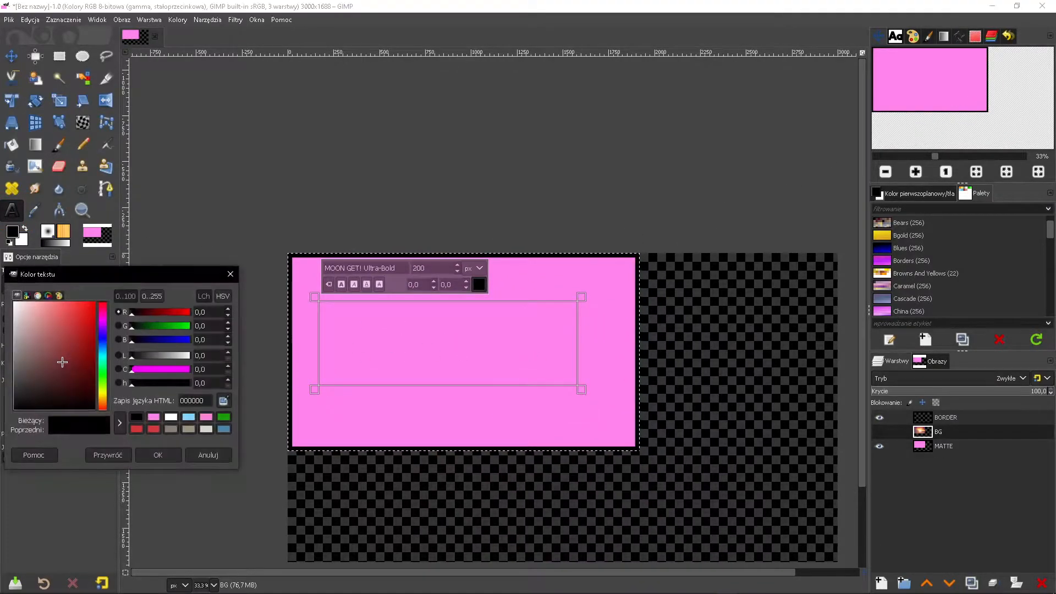
click(146, 457)
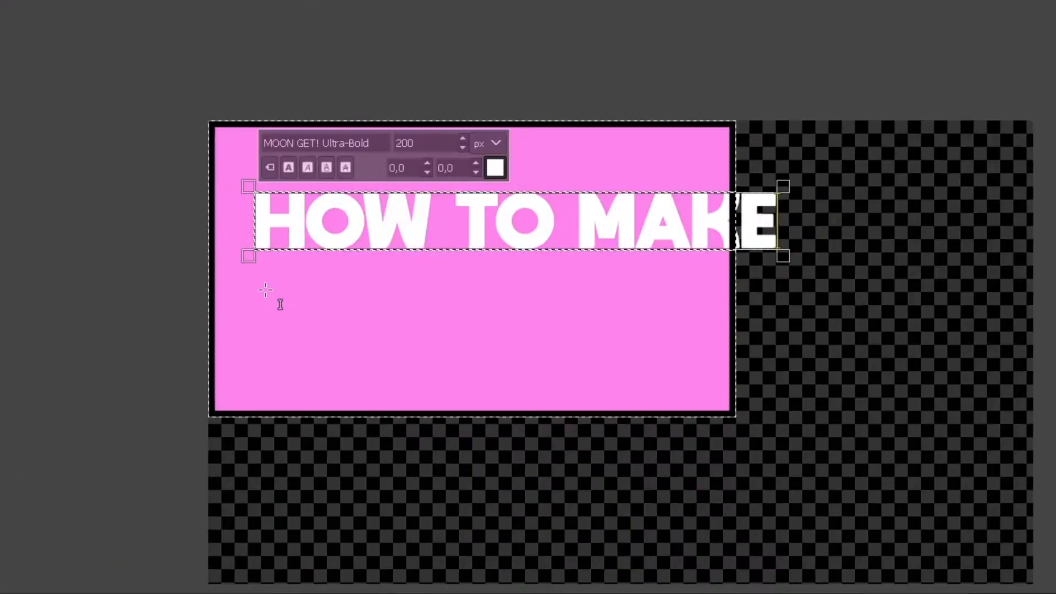
drag(322, 355, 686, 442)
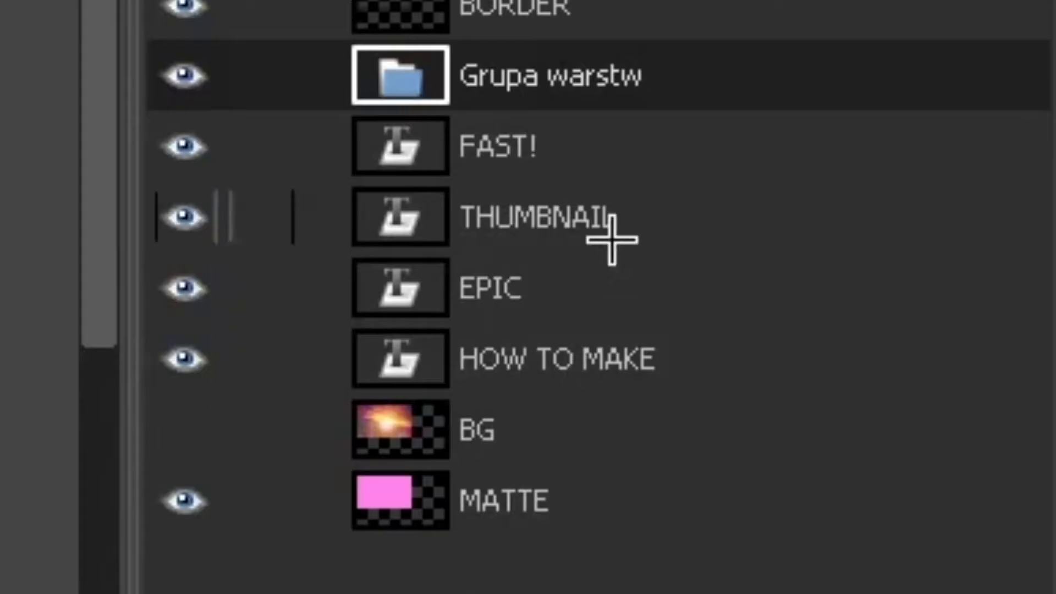
Step: Move the four text layers into the layer group, ordered HOW TO MAKE, EPIC, THUMBNAIL, FAST! from top to bottom
mouse_move(959, 446)
mouse_down()
mouse_move(953, 427)
mouse_move(951, 443)
mouse_up()
drag(550, 149, 594, 177)
drag(571, 288, 570, 196)
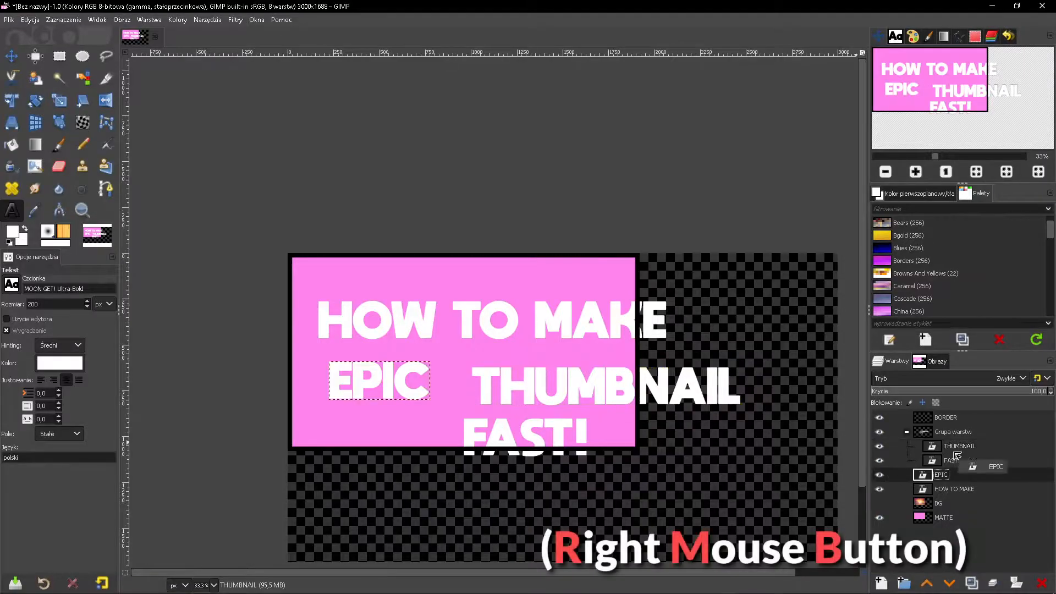
drag(957, 456, 952, 440)
drag(956, 489, 967, 436)
Step: Select the HOW TO MAKE layer's alpha channel and activate the Gradient tool with a yellow foreground and an orange background
right_click(967, 449)
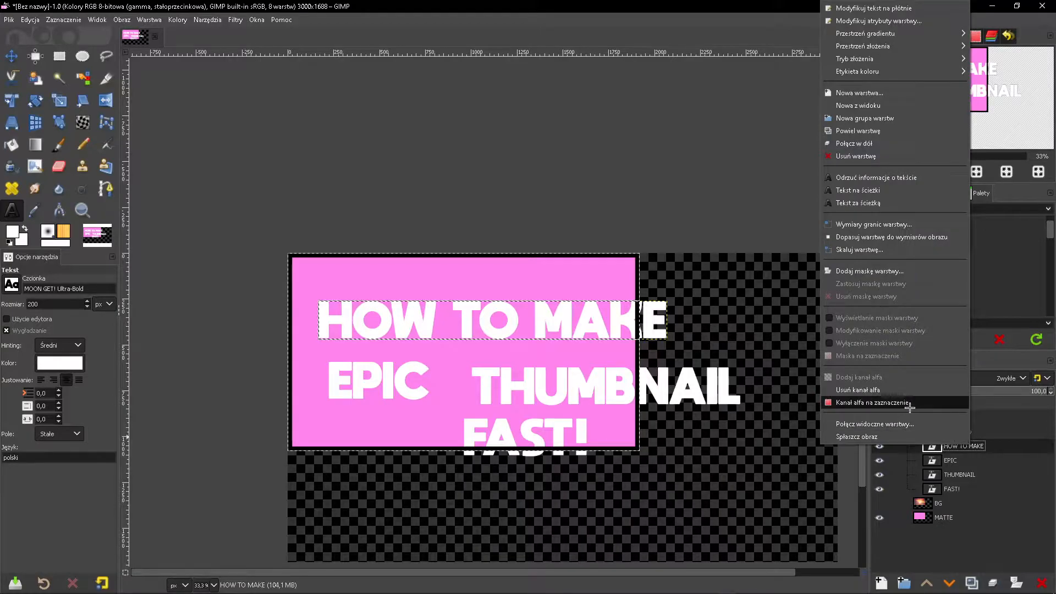
click(842, 406)
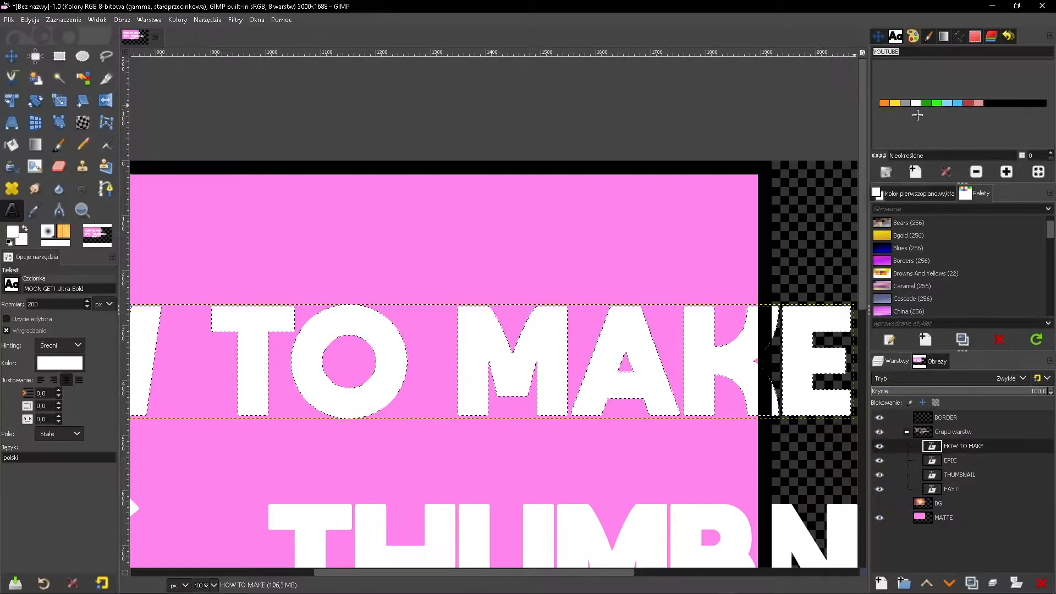
click(879, 104)
click(24, 226)
click(897, 103)
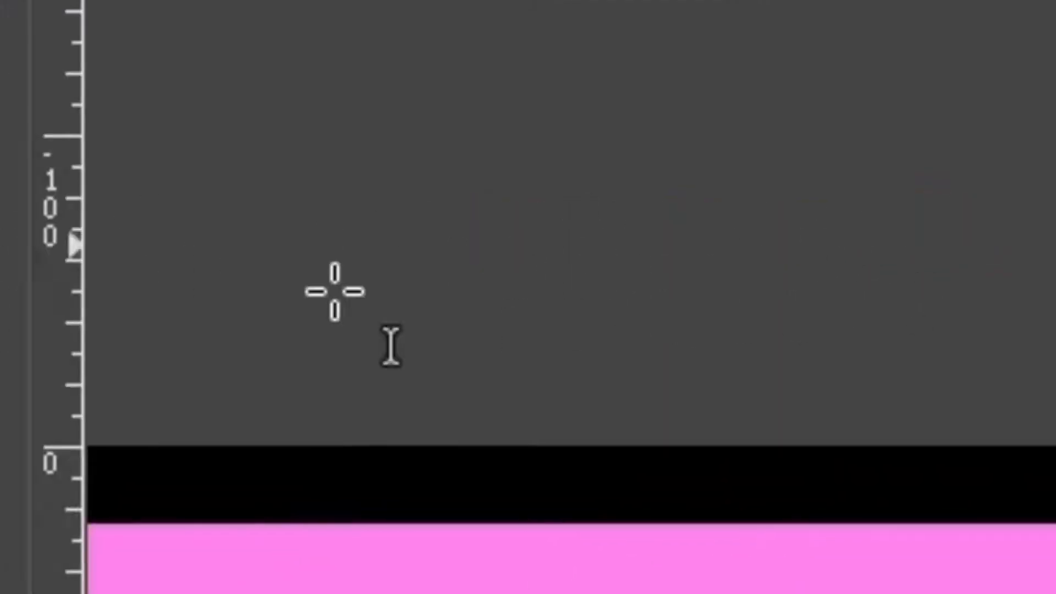
click(35, 144)
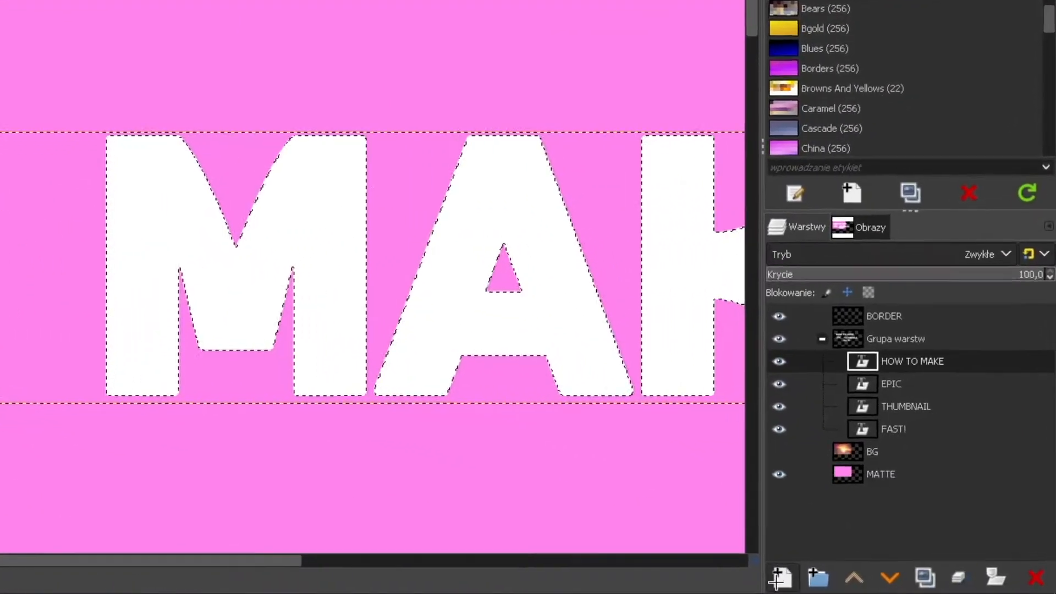
Step: Add a transparent 3000×1688 px layer named GRADIENT above HOW TO MAKE in the layer group
click(881, 582)
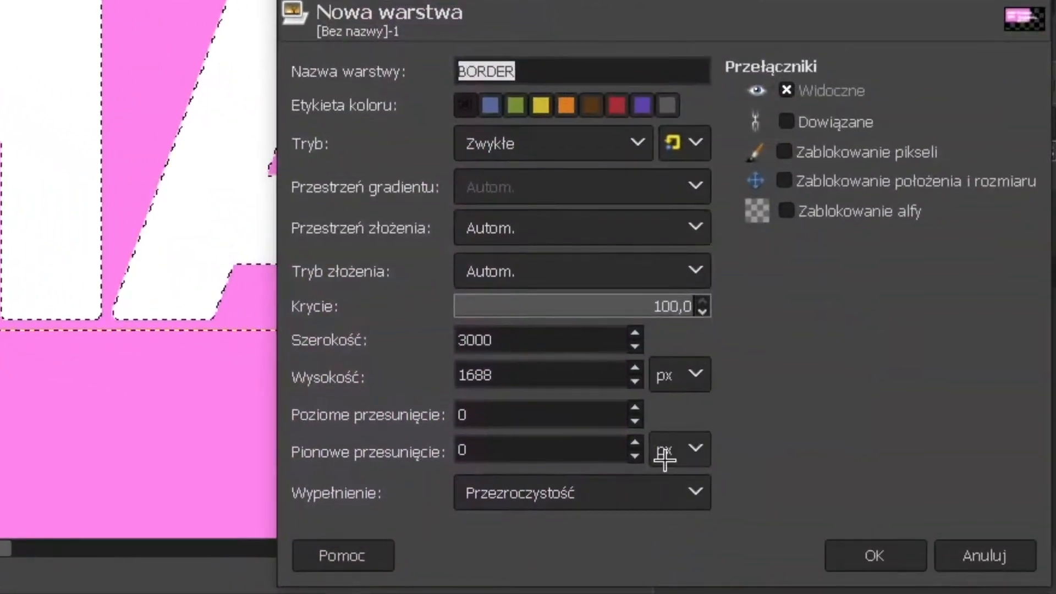
text(GRADI)
text(ENT)
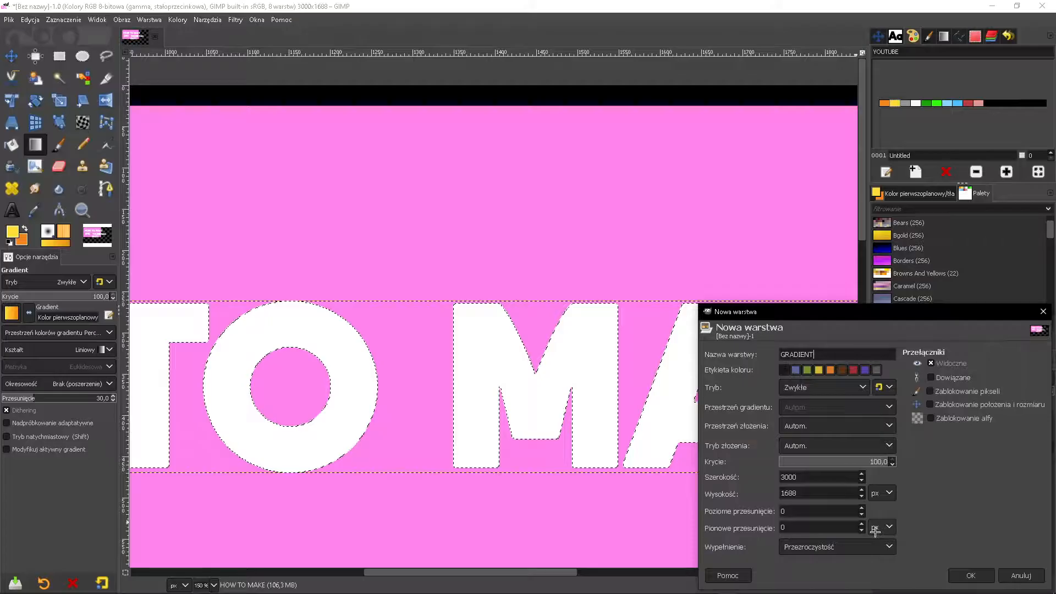
key(Return)
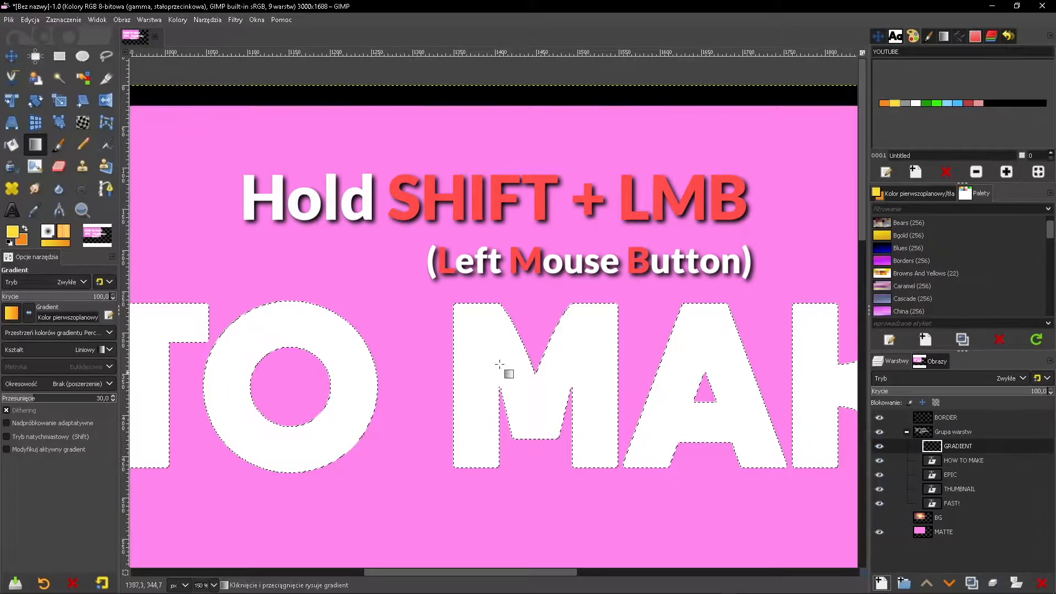
Step: Draw a vertical yellow-to-orange linear gradient about 199 px long from the top to the bottom of the HOW TO MAKE letters
drag(492, 302, 491, 428)
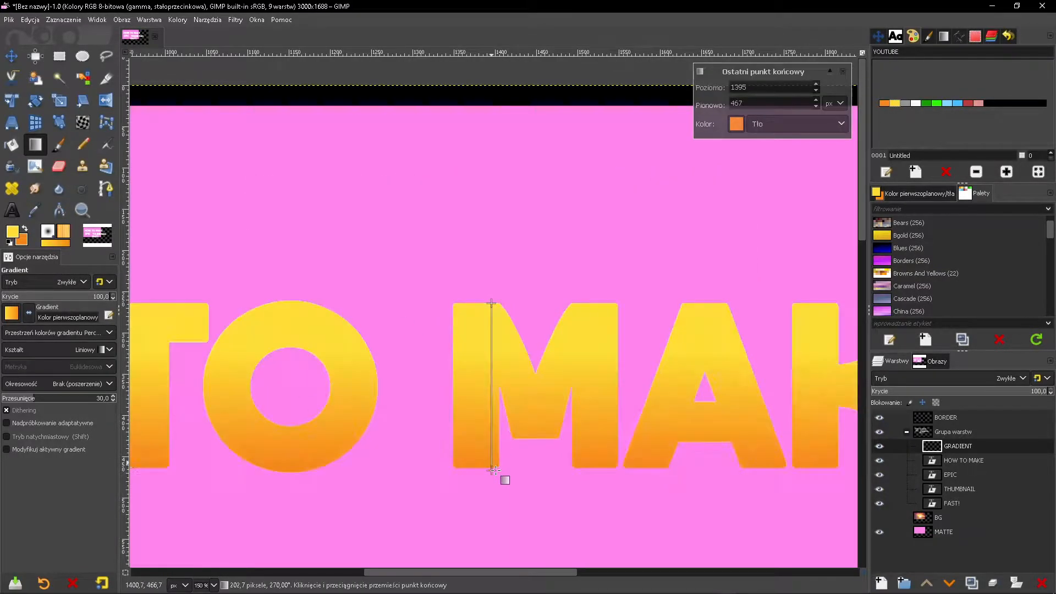
drag(495, 468, 494, 467)
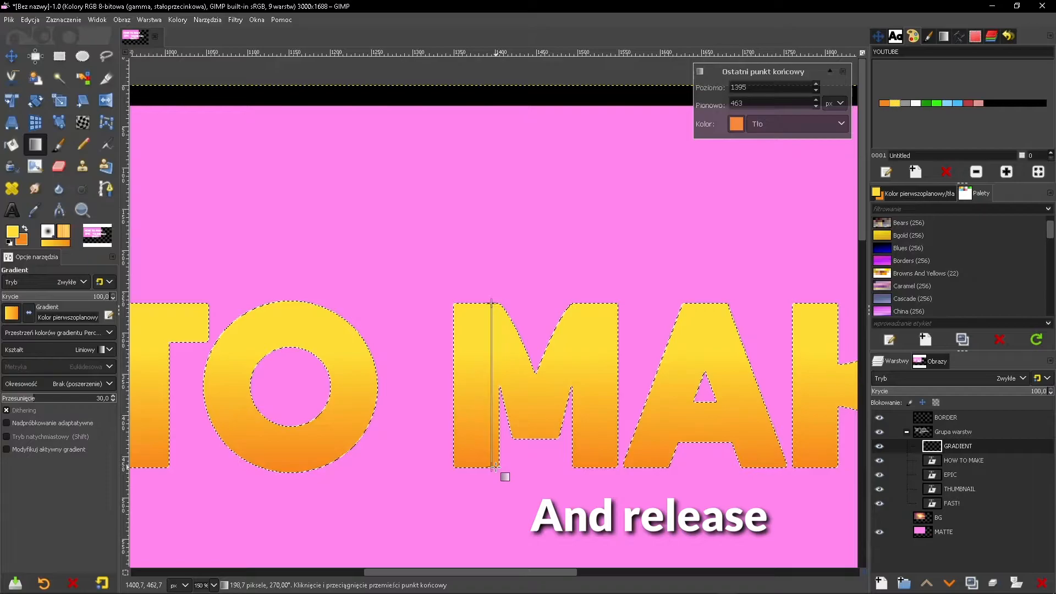
click(36, 145)
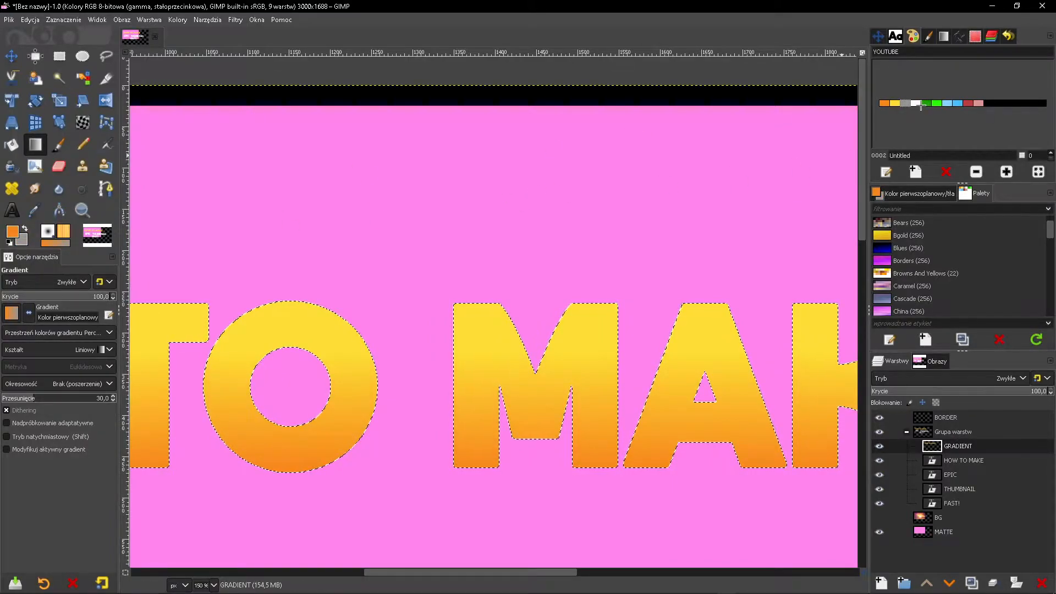
Step: Select the THUMBNAIL text's alpha and draw a vertical white-to-grey gradient over its letters on the GRADIENT layer
scroll(738, 226, down, 5)
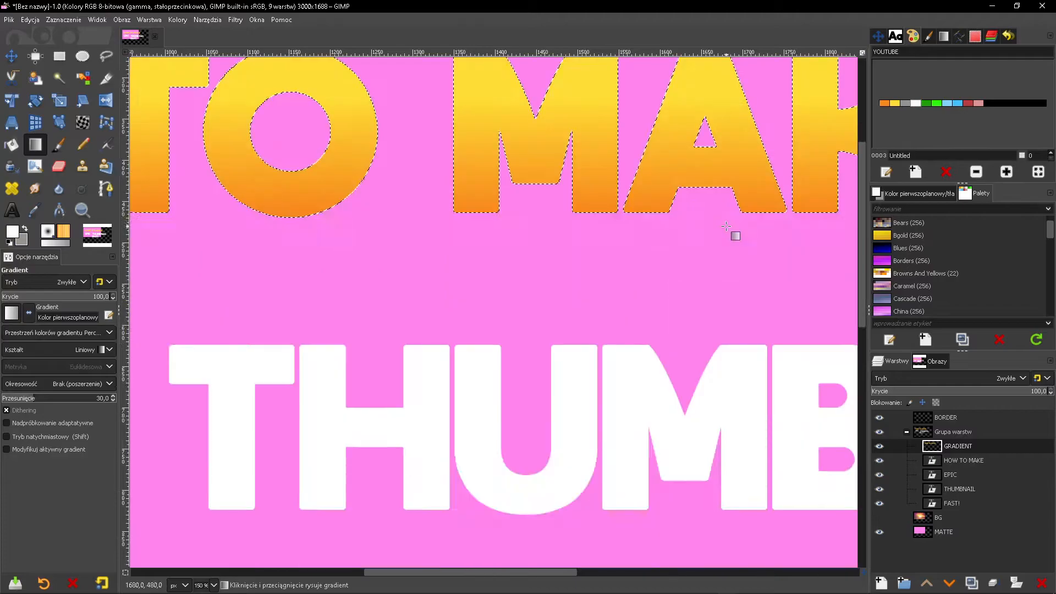
right_click(936, 445)
click(915, 445)
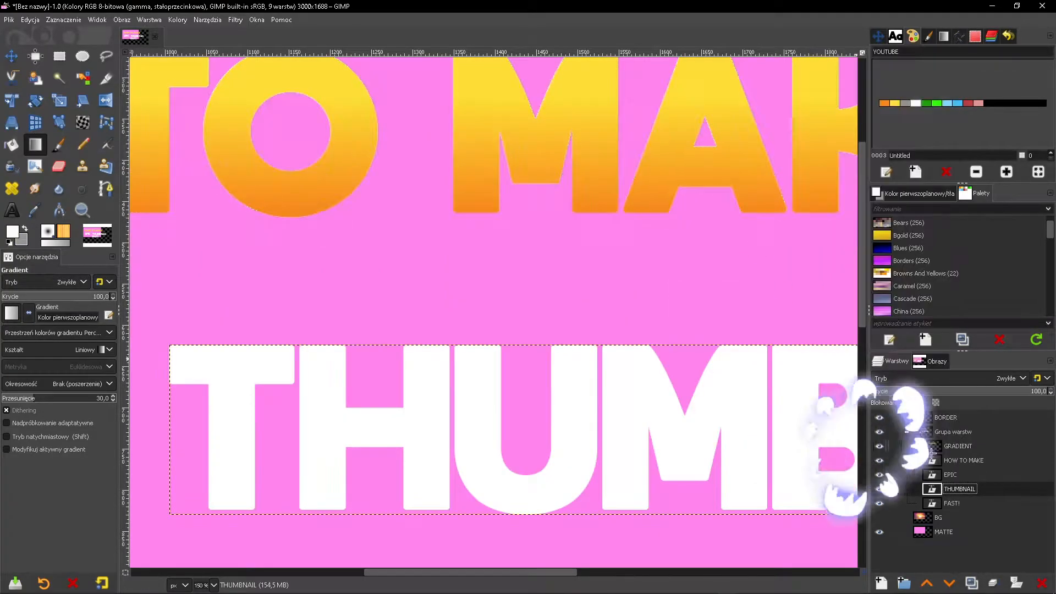
drag(609, 344, 610, 509)
key(Return)
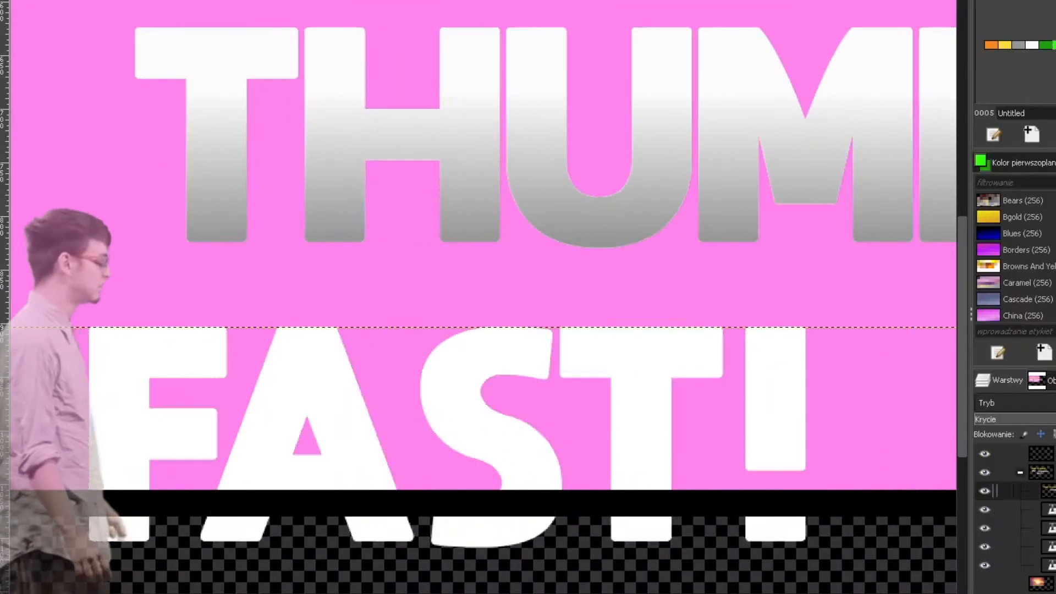
Step: Apply a vertical green gradient to the FAST! letters and a light-to-darker blue gradient to the EPIC letters
drag(608, 330, 641, 550)
key(Return)
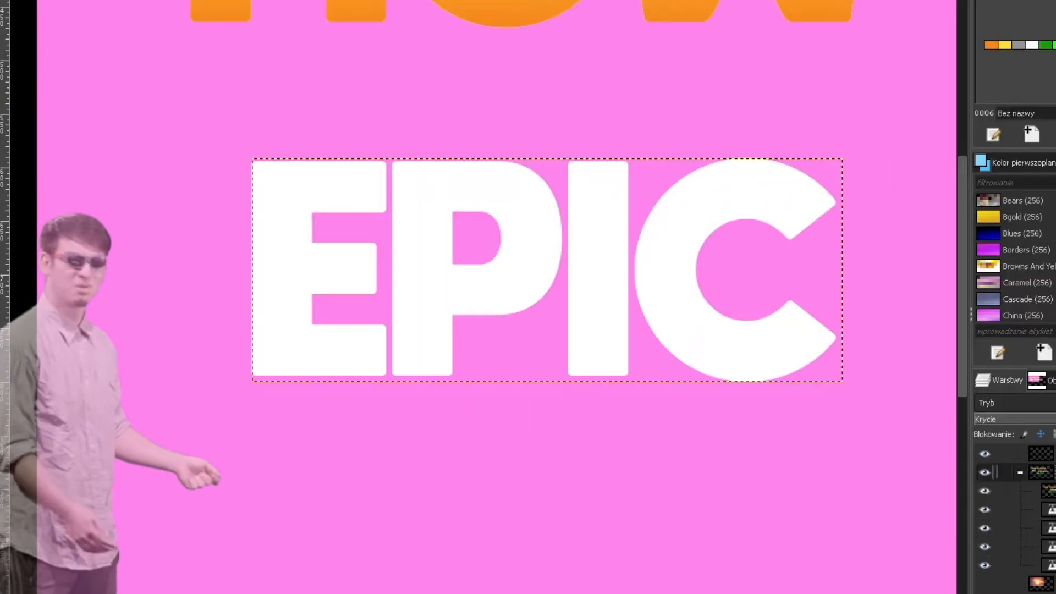
drag(586, 159, 586, 362)
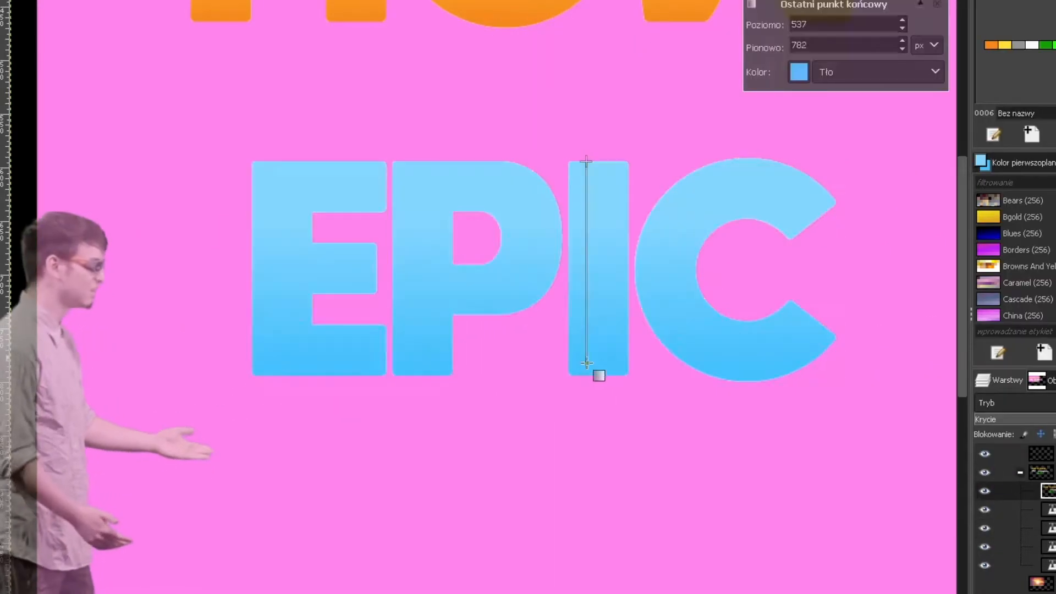
Step: Commit the EPIC gradient and delete the FAST!, THUMBNAIL, EPIC and HOW TO MAKE text layers from the layer group
key(Return)
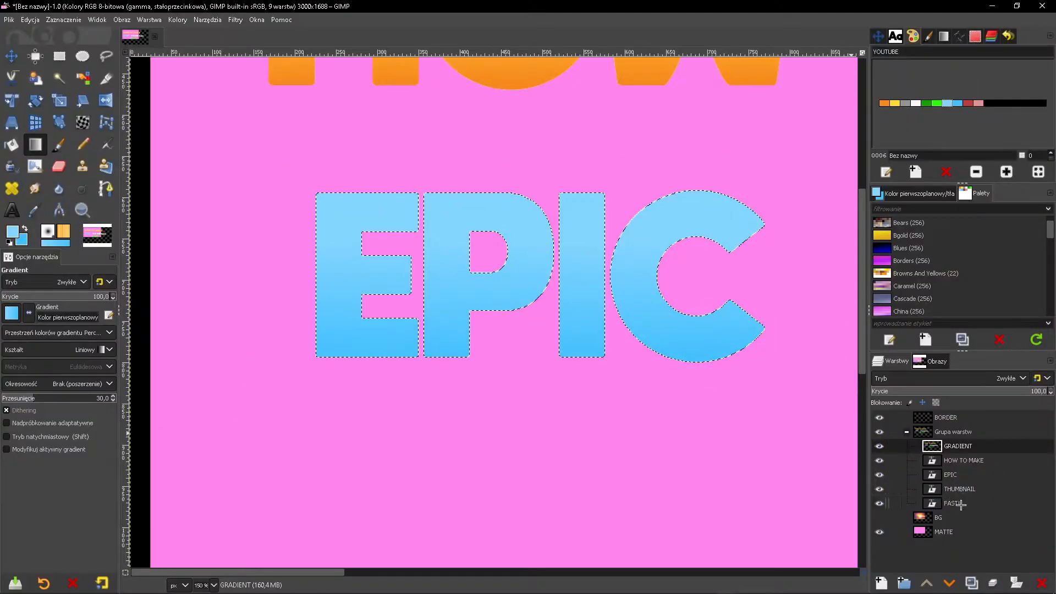
click(961, 504)
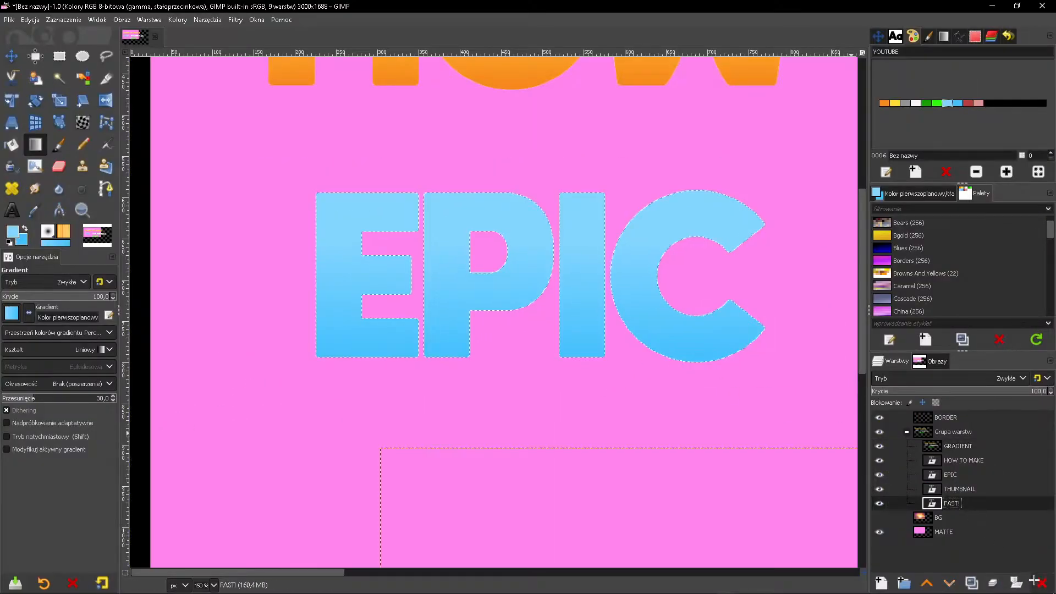
click(1039, 584)
click(1039, 584)
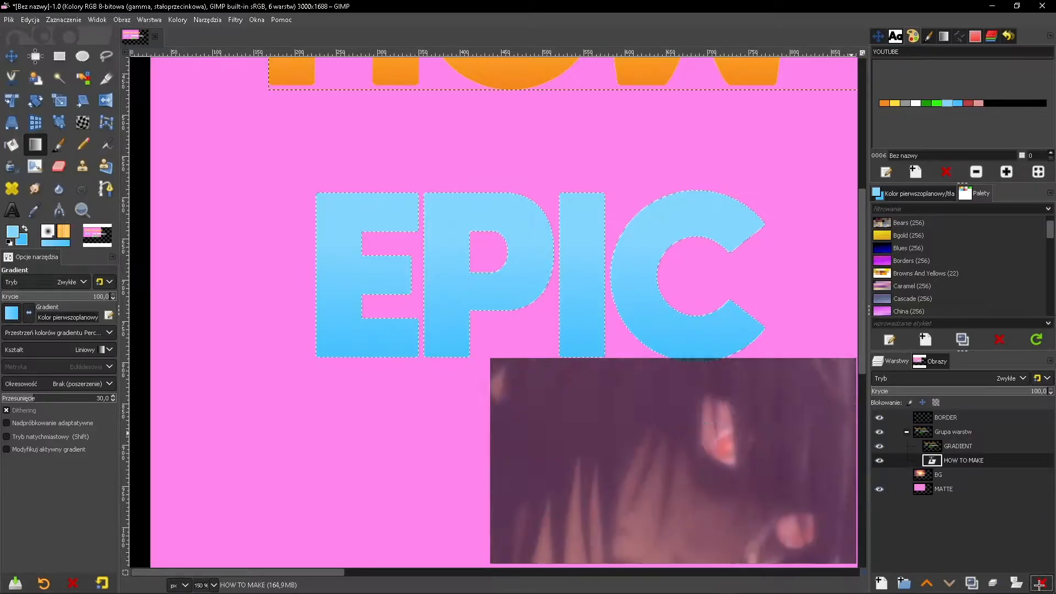
click(1039, 584)
Step: Select the GRADIENT layer's alpha and grow the selection by 20 px around all the letters
alt+click(932, 446)
right_click(942, 446)
click(880, 402)
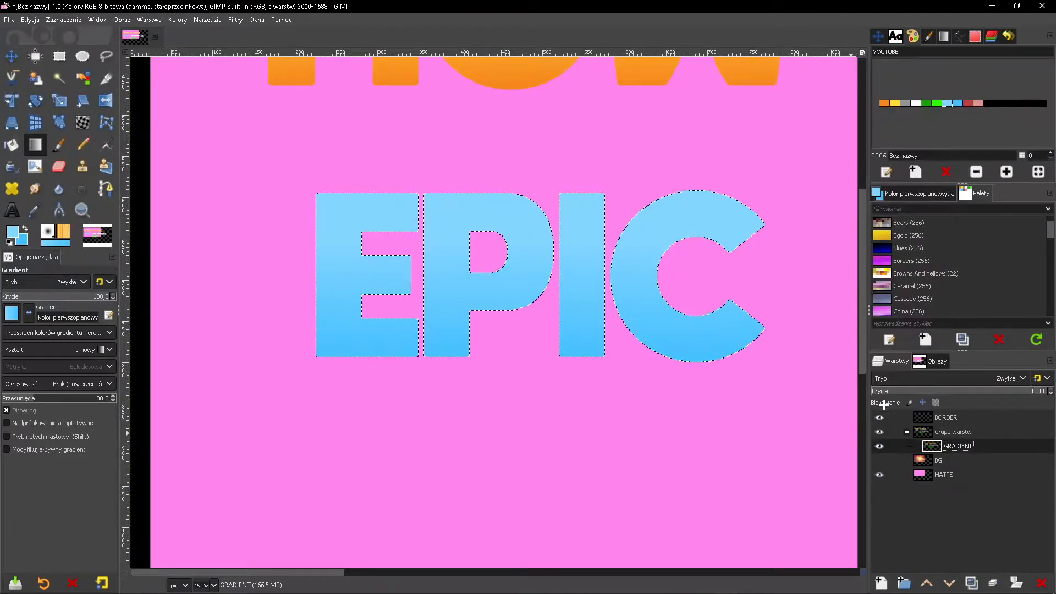
scroll(737, 436, down, 1)
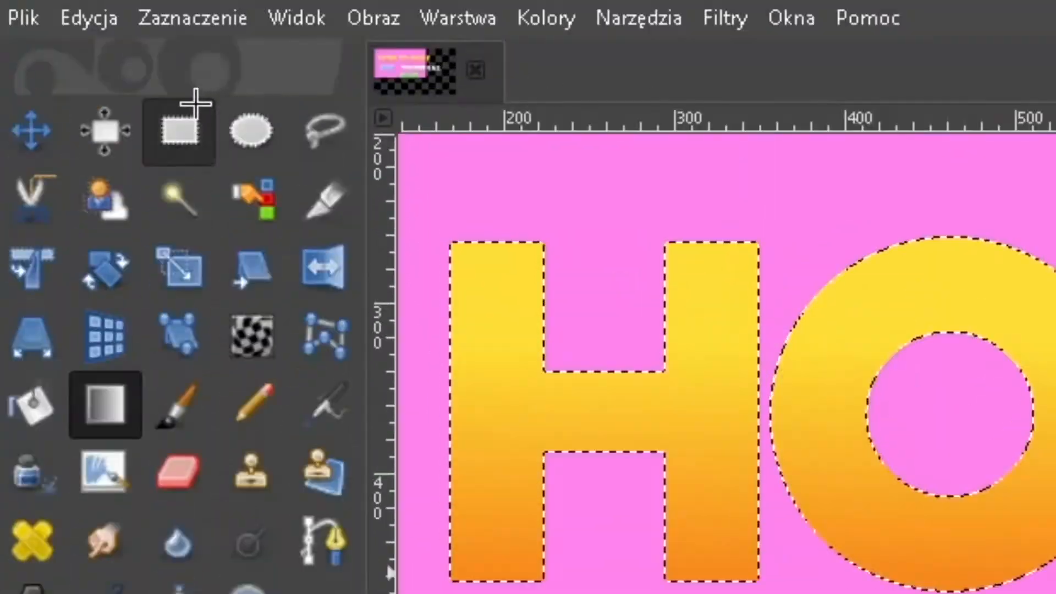
click(59, 24)
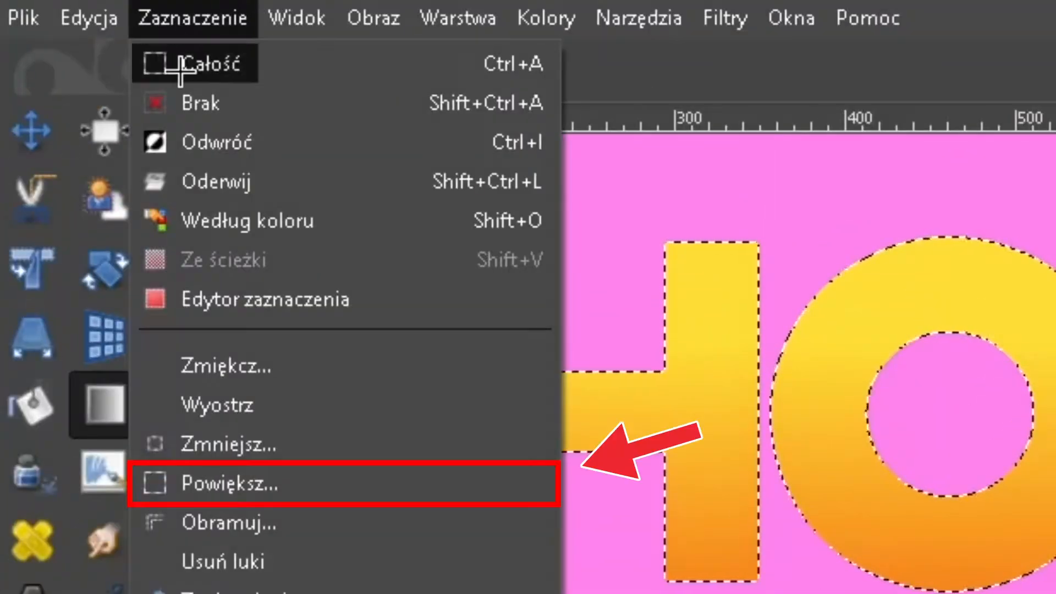
click(215, 483)
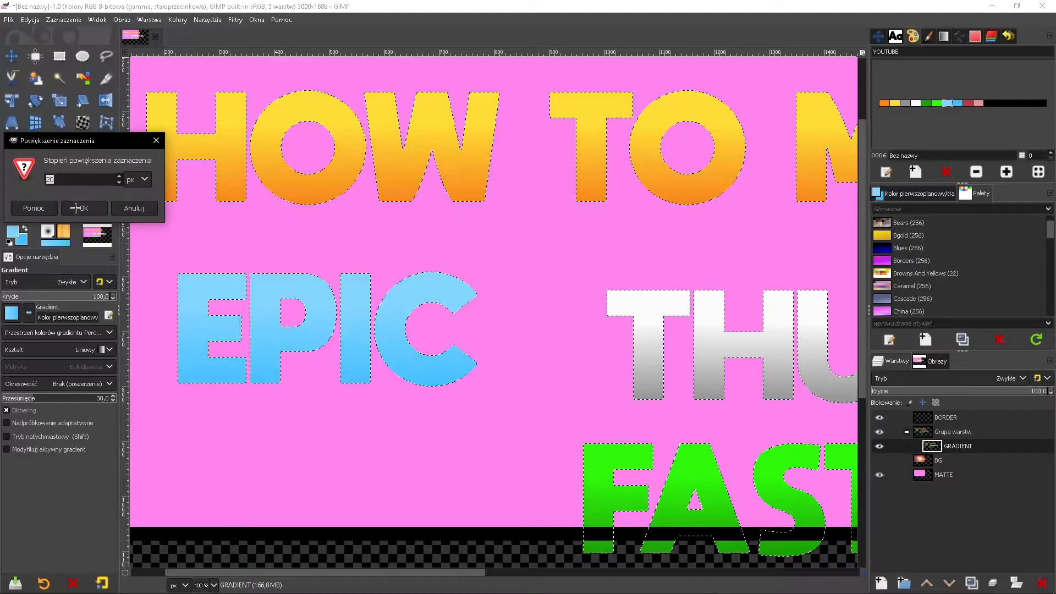
key(Return)
Step: Add a transparent 3000×1688 px layer named OUTLINE and place it below GRADIENT in the layer group
click(882, 581)
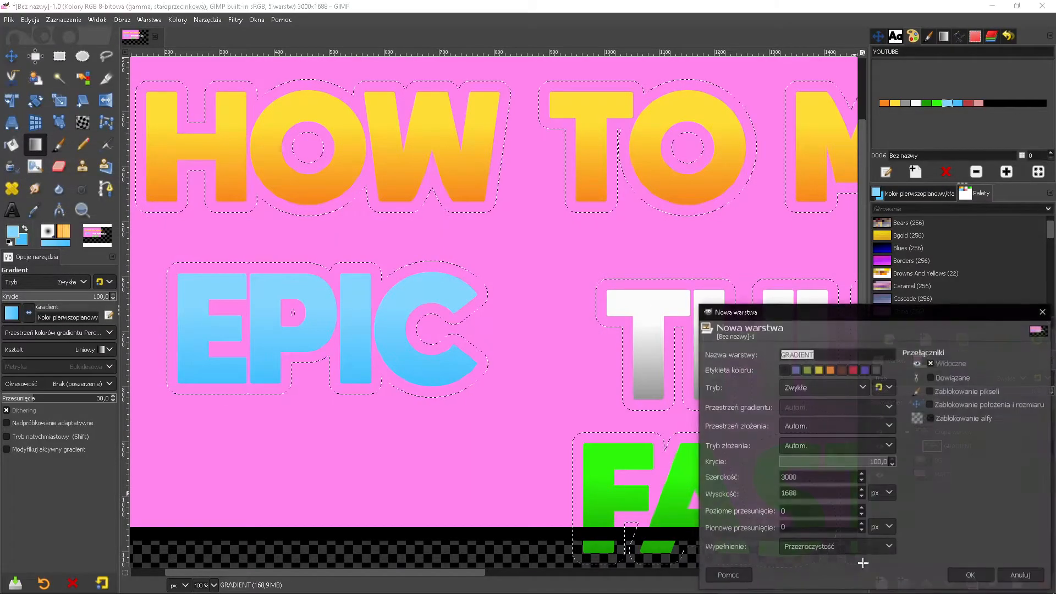
text(OUTL)
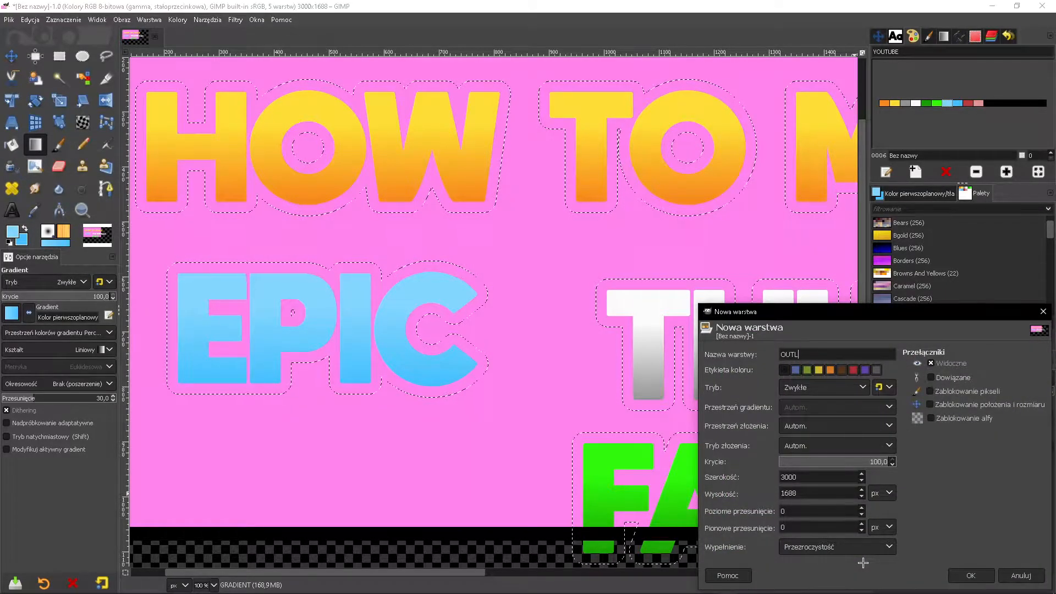
text(INE)
key(Return)
drag(962, 457, 963, 460)
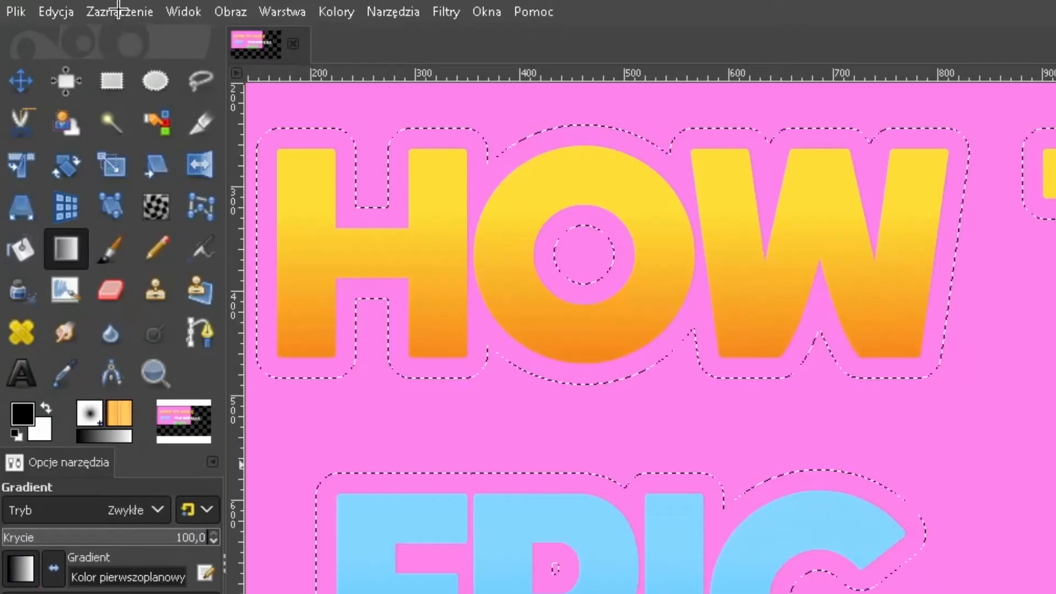
Step: Fill the grown selection with black on the OUTLINE layer, then switch to the Move tool
click(64, 19)
click(30, 19)
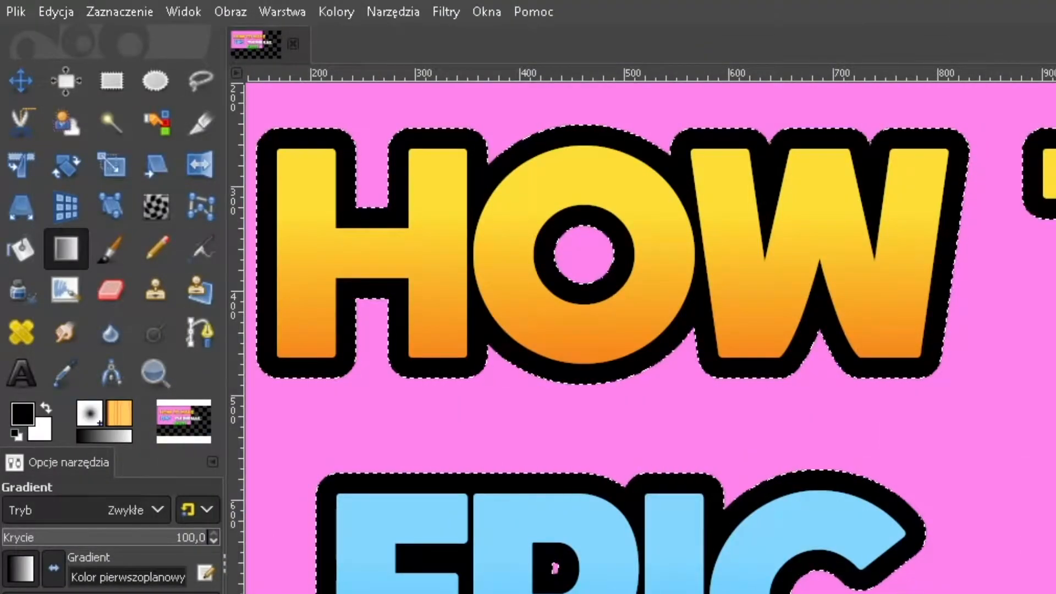
click(20, 81)
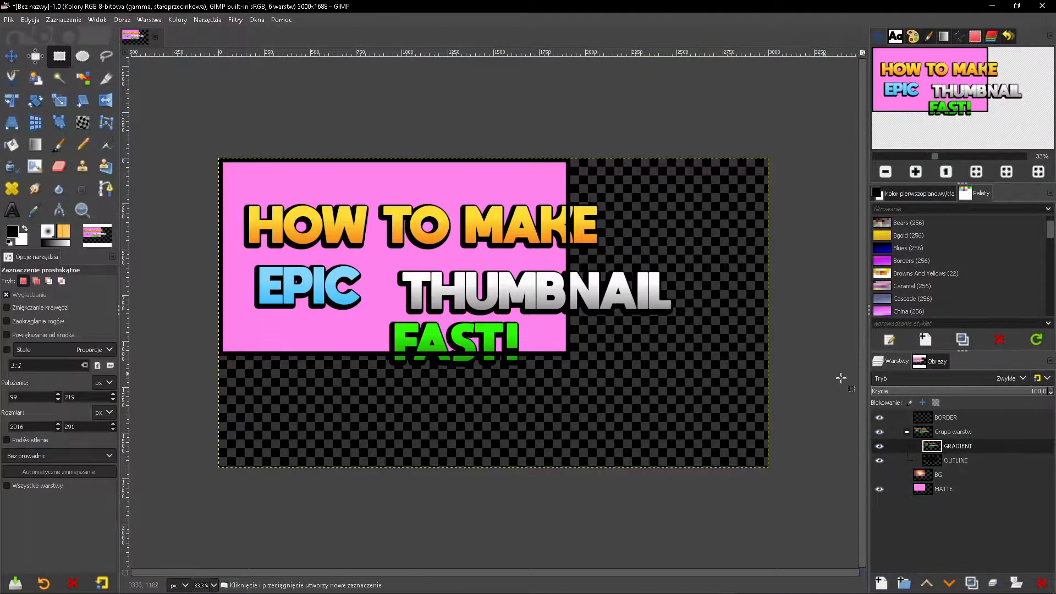
Step: Select the GRADIENT layer's alpha and shrink the selection by 10 px inside the letters
right_click(952, 449)
click(879, 407)
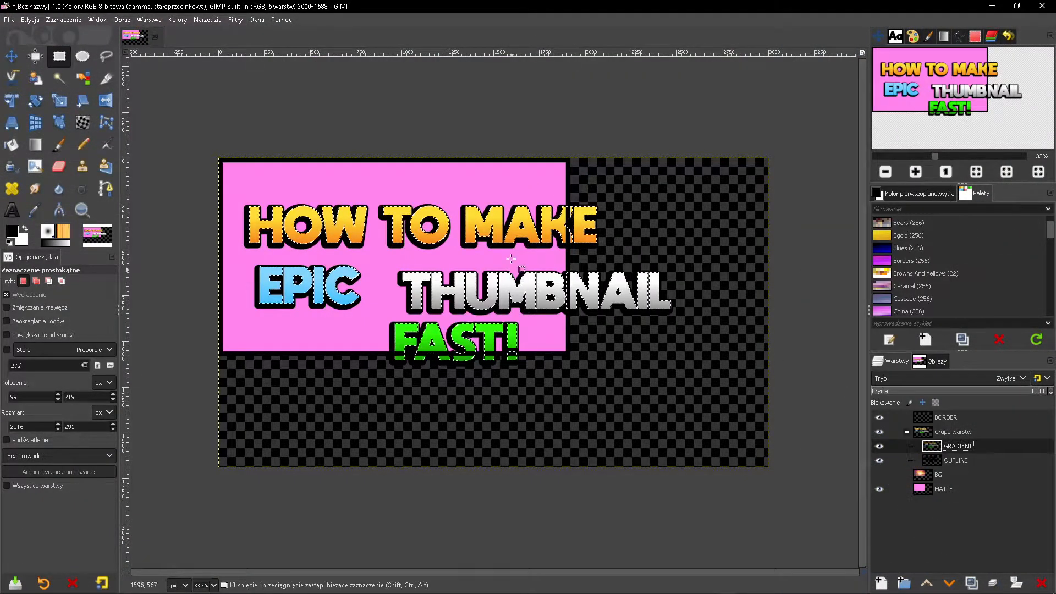
scroll(389, 194, up, 1)
click(63, 19)
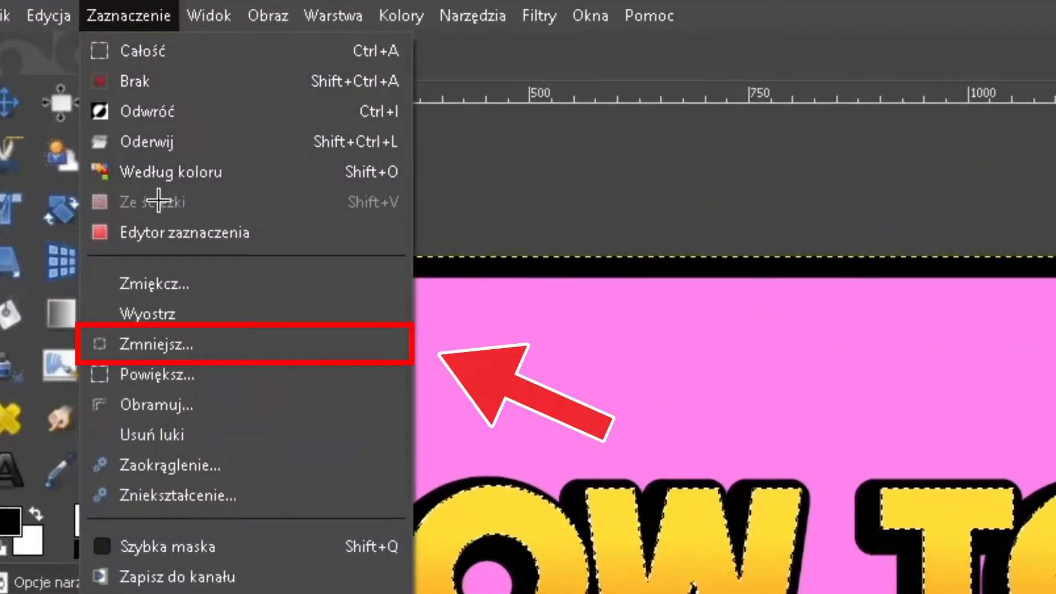
click(175, 346)
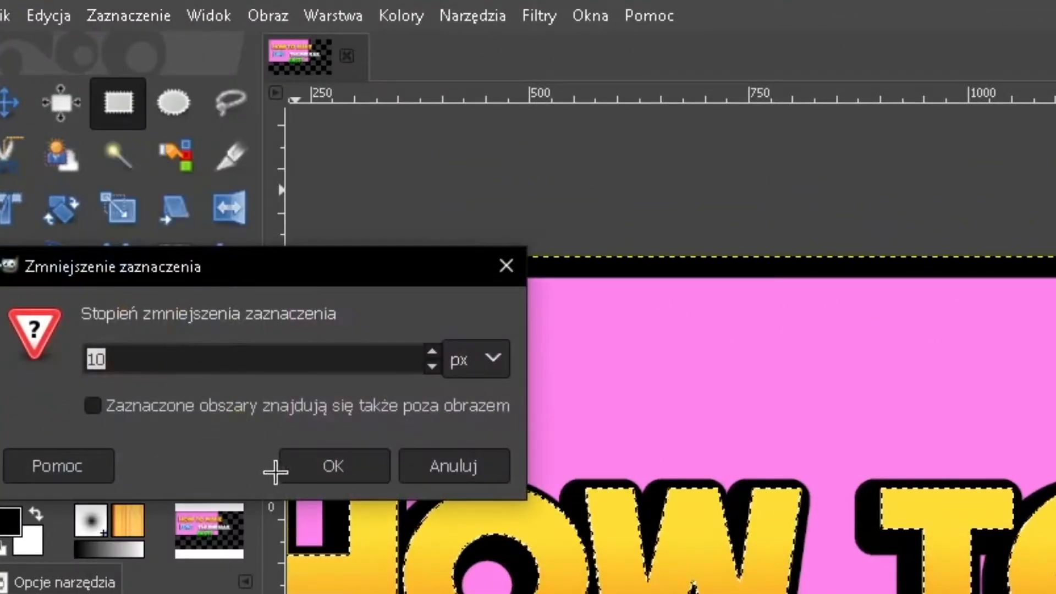
click(301, 471)
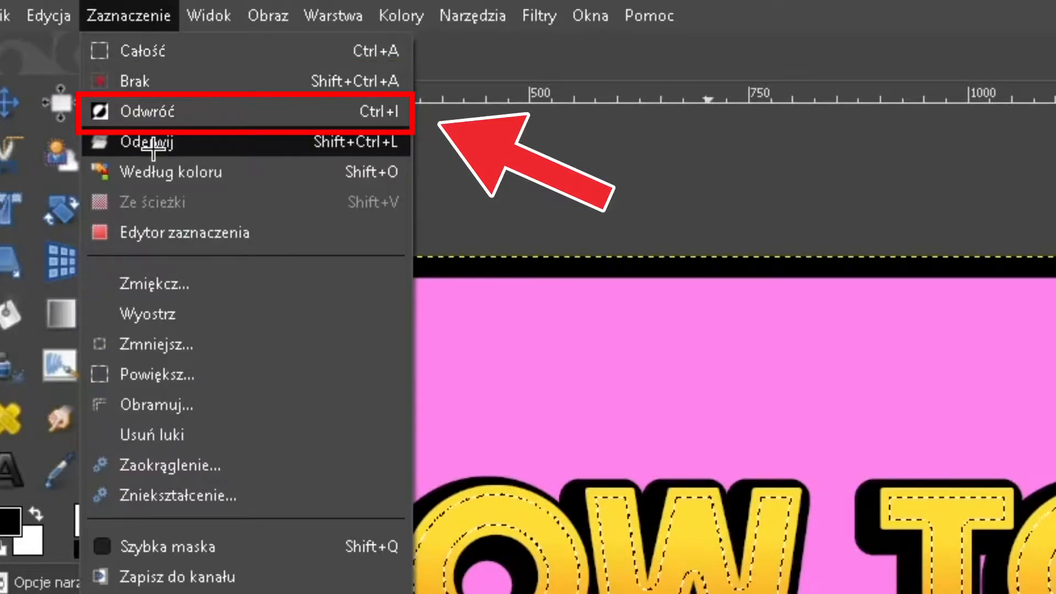
Step: Invert the selection and set the exposure of the GRADIENT layer's letter edges to 1
click(148, 111)
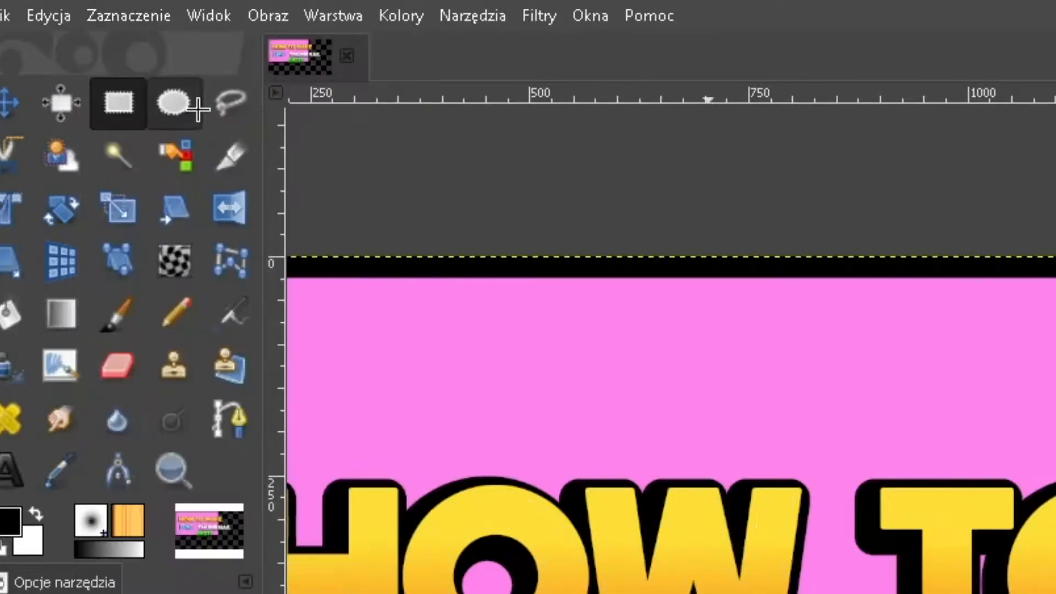
click(400, 15)
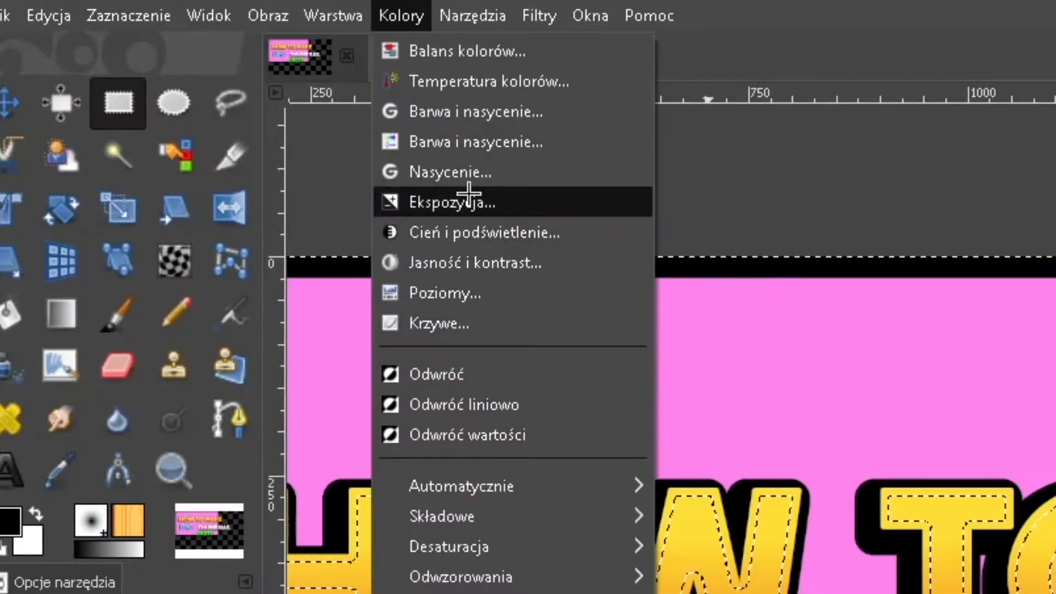
click(407, 199)
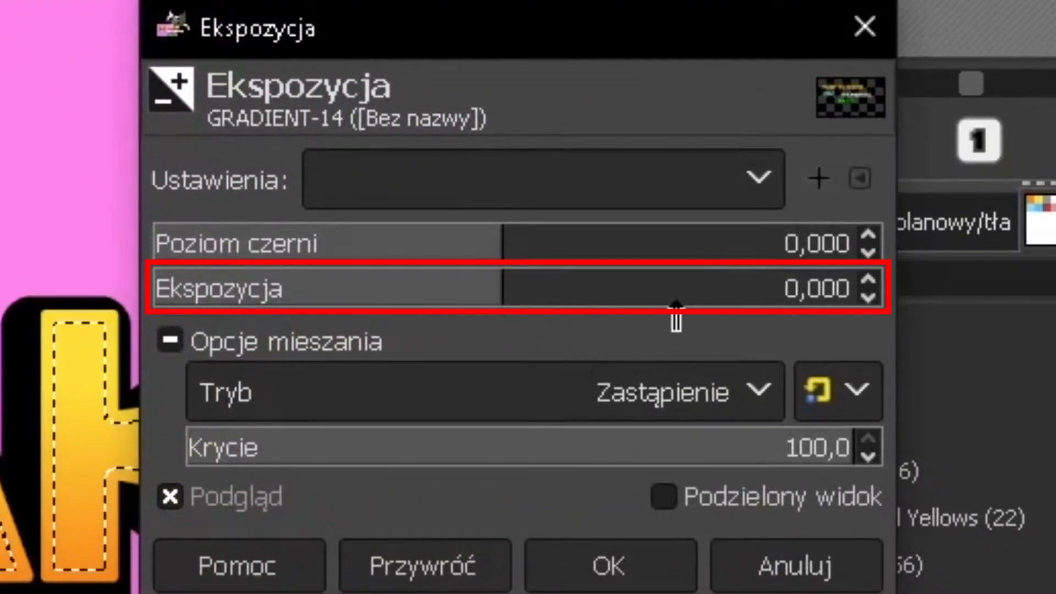
click(771, 288)
text(1)
key(Return)
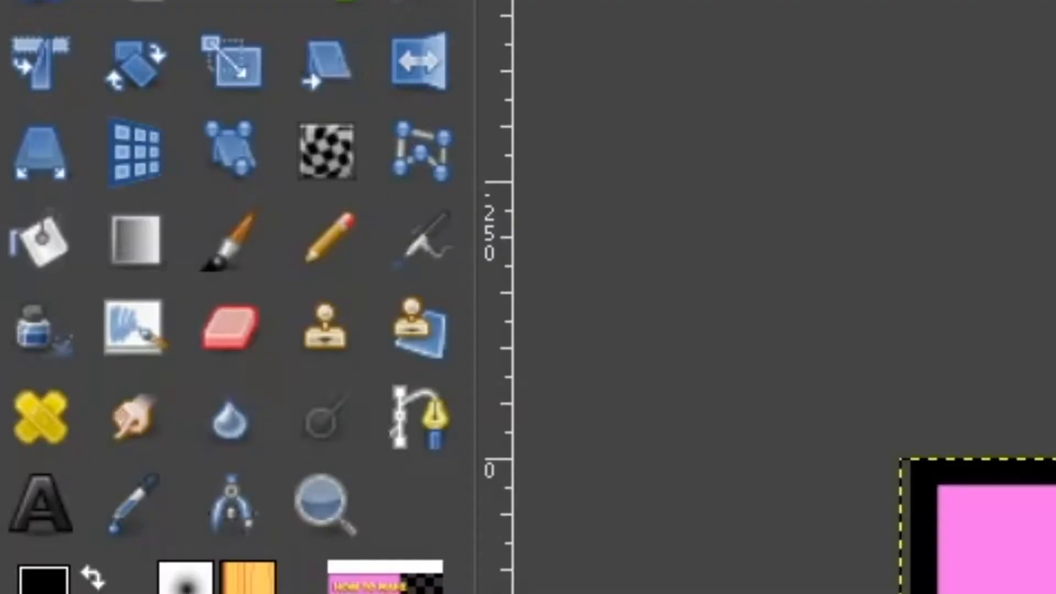
Step: Apply a Perspective transform to the OUTLINE text layer, pulling its lower-right corner straight down to about y = 2524 px
click(52, 158)
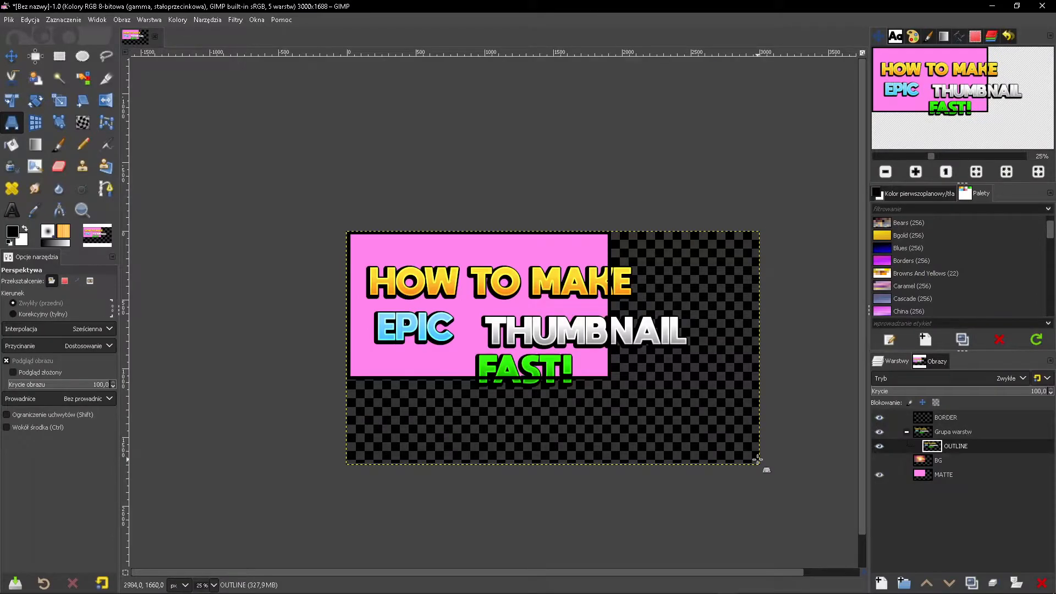
click(757, 459)
scroll(760, 462, down, 1)
drag(759, 430, 752, 542)
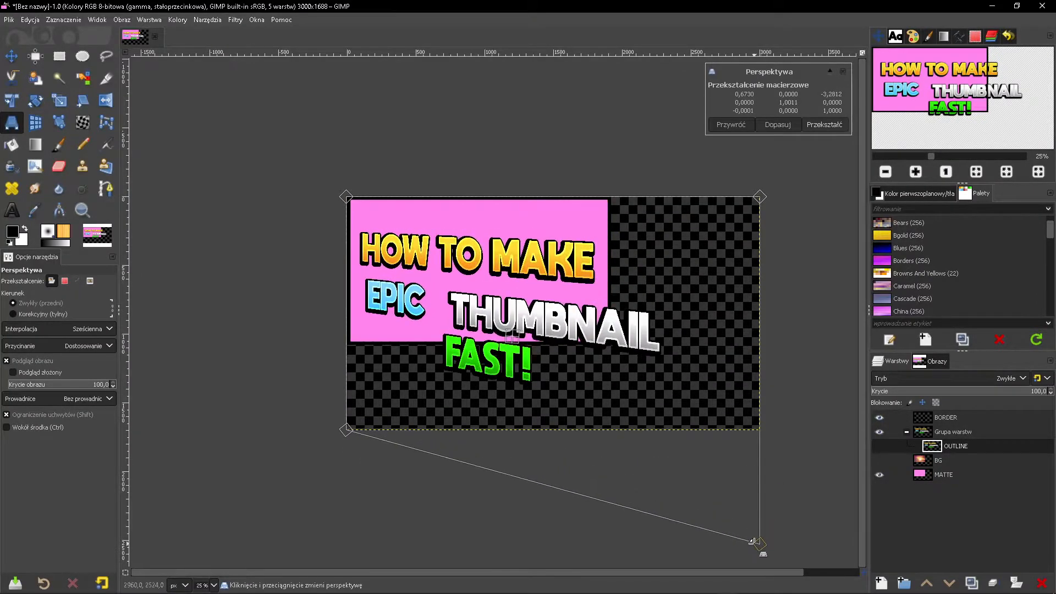
click(823, 126)
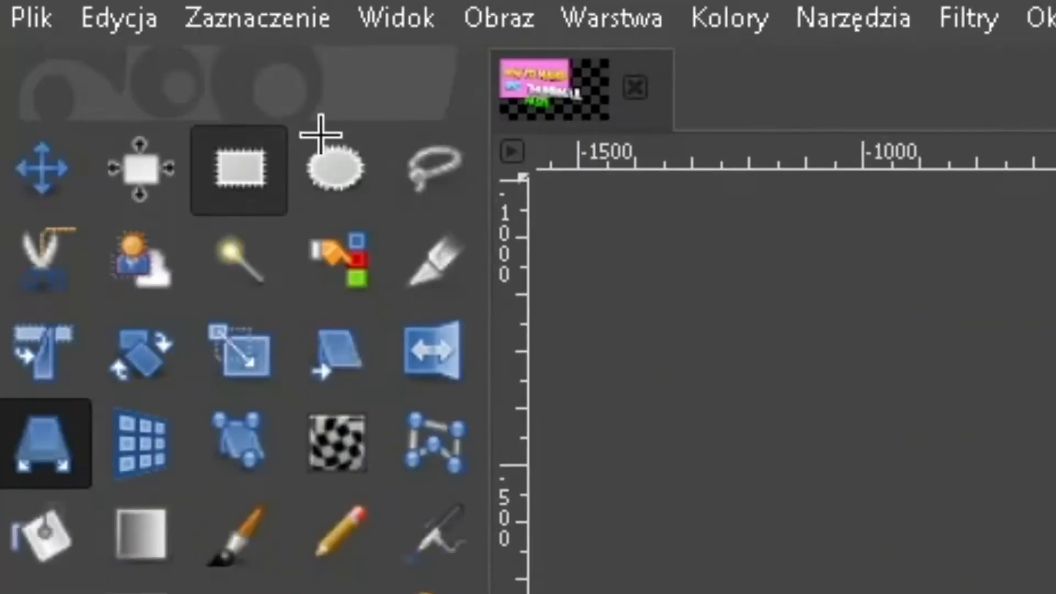
Step: Outline the HOW TO MAKE text with a freehand selection, float it and turn it into its own layer
click(106, 55)
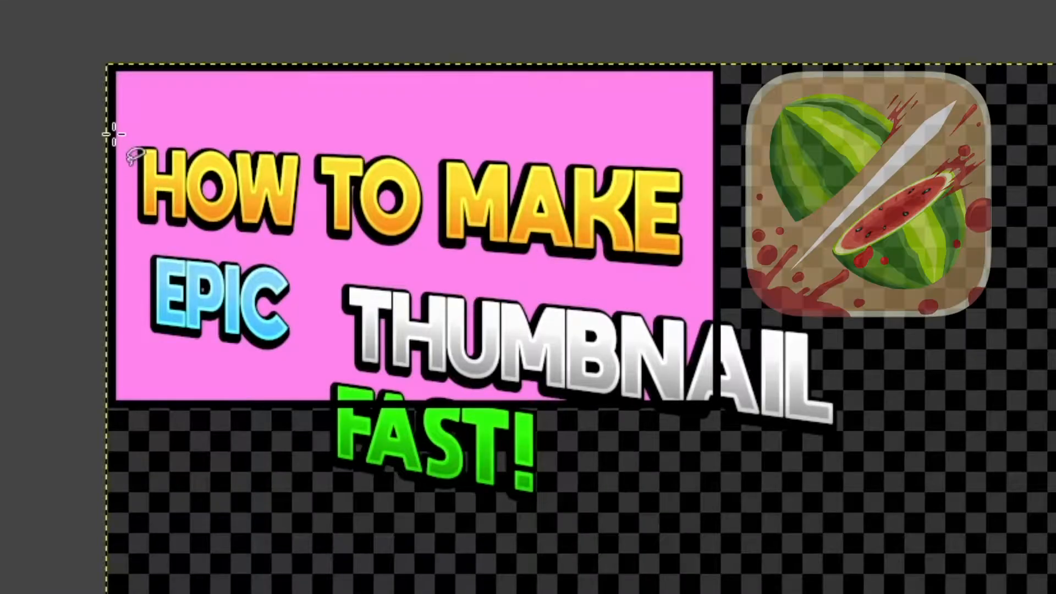
mouse_move(112, 133)
mouse_down()
mouse_move(198, 116)
mouse_move(445, 110)
mouse_move(686, 118)
mouse_move(716, 156)
mouse_move(724, 249)
mouse_up()
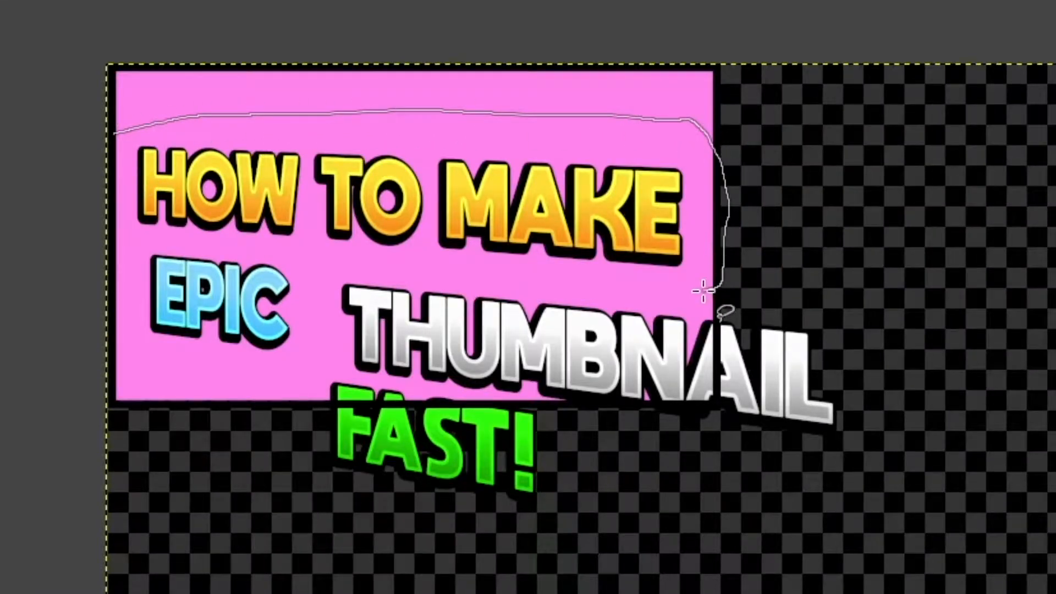
click(106, 235)
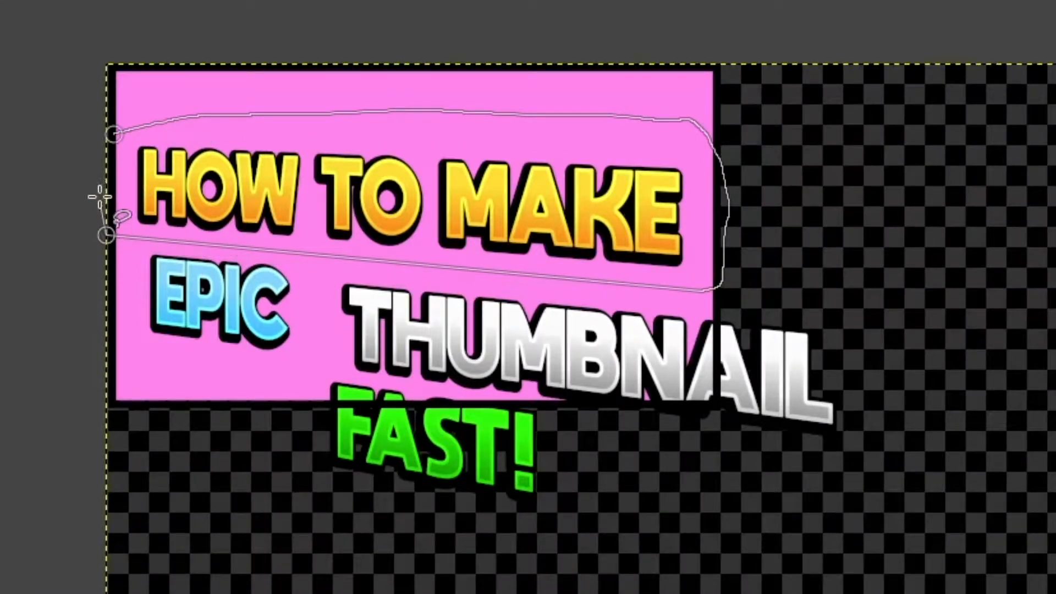
click(113, 134)
key(Return)
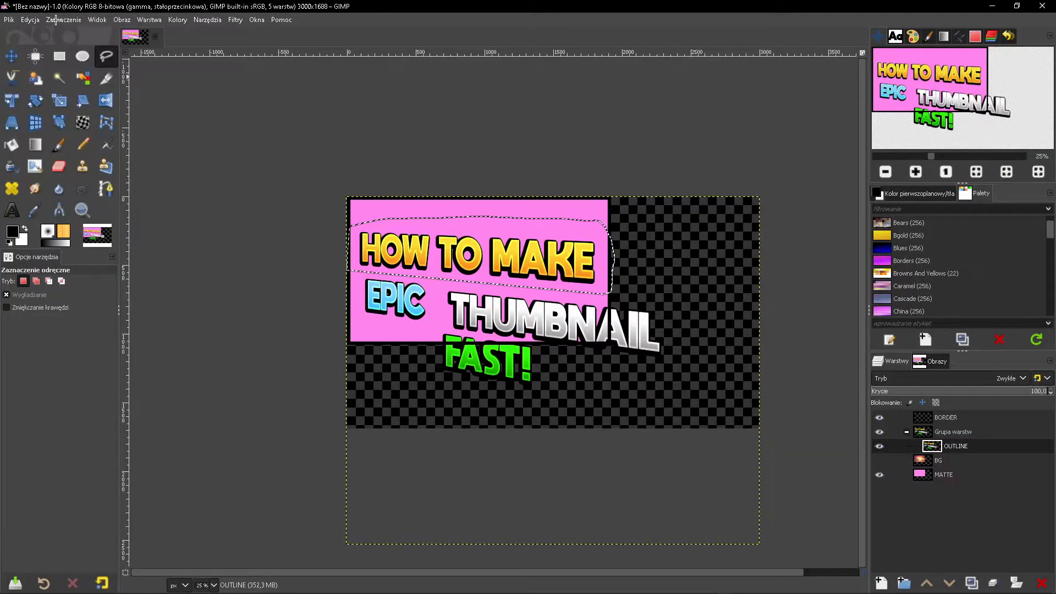
click(55, 21)
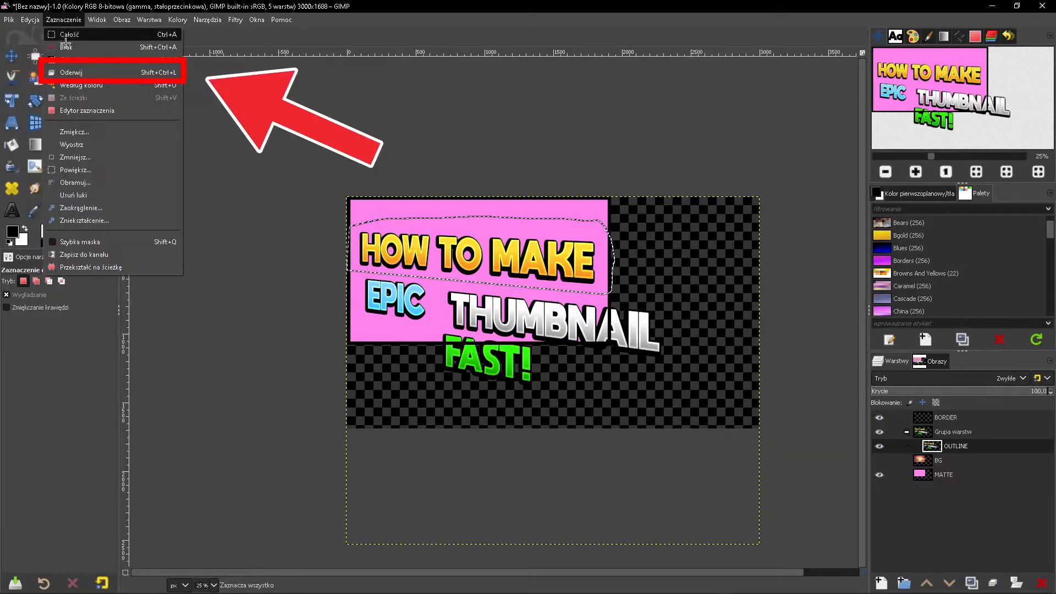
click(77, 72)
click(881, 583)
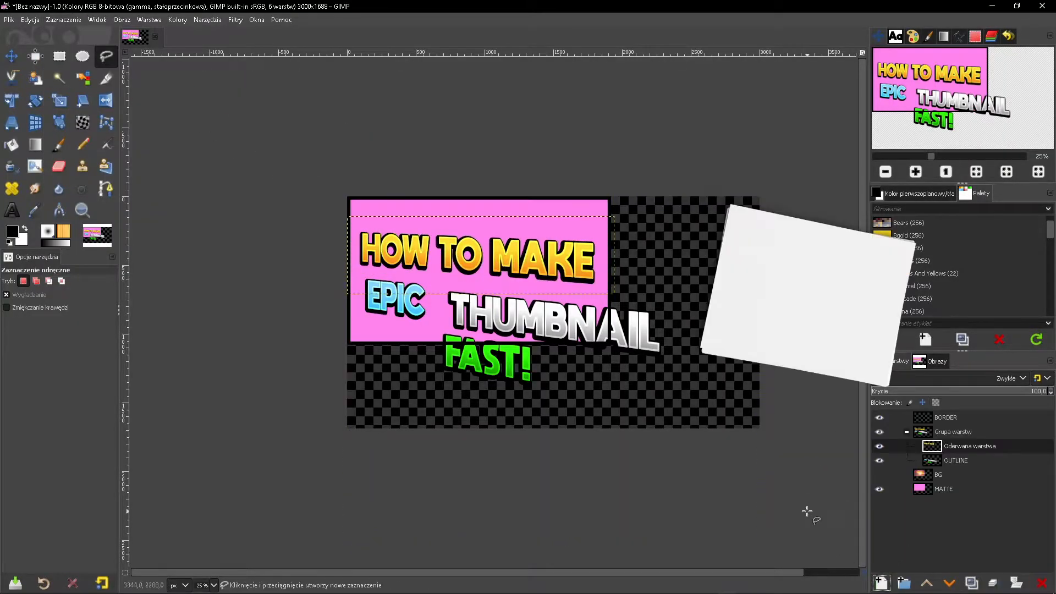
Step: Select the THUMBNAIL text on the OUTLINE layer with a four-sided Free Select outline and float it
click(959, 456)
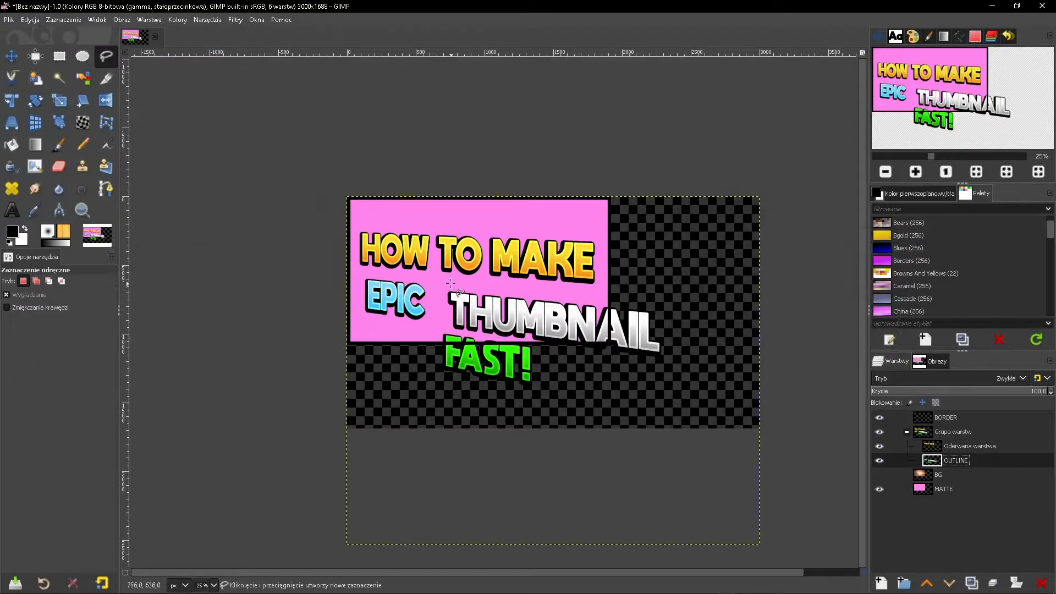
click(708, 308)
click(676, 369)
click(442, 329)
click(448, 281)
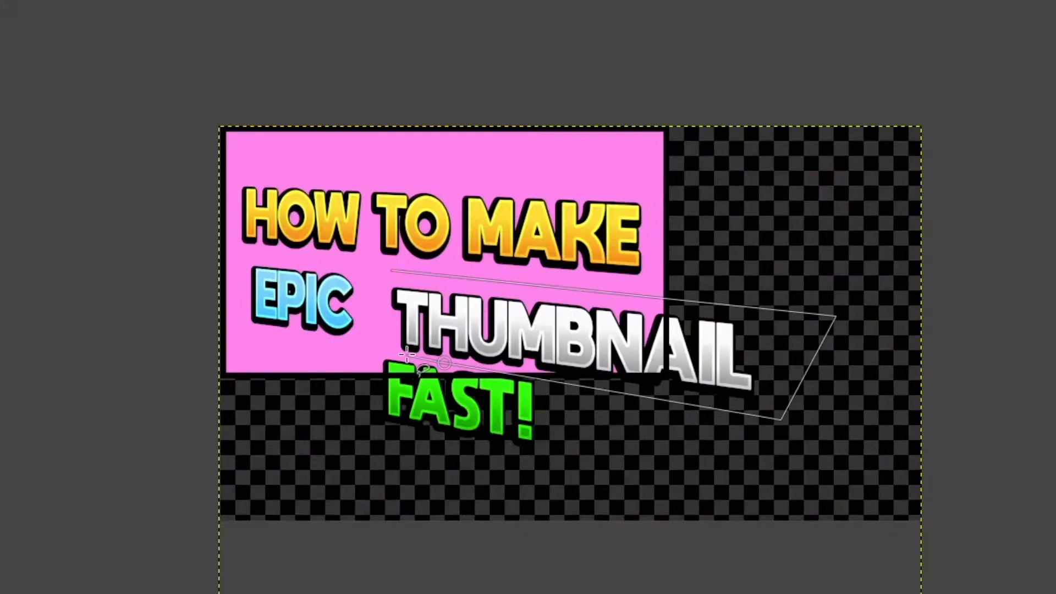
key(ctrl+shift+l)
Step: Enclose the EPIC text in a four-sided Free Select outline and float it from the remaining text
click(370, 342)
click(366, 265)
click(236, 253)
click(221, 320)
click(370, 342)
key(ctrl+shift+l)
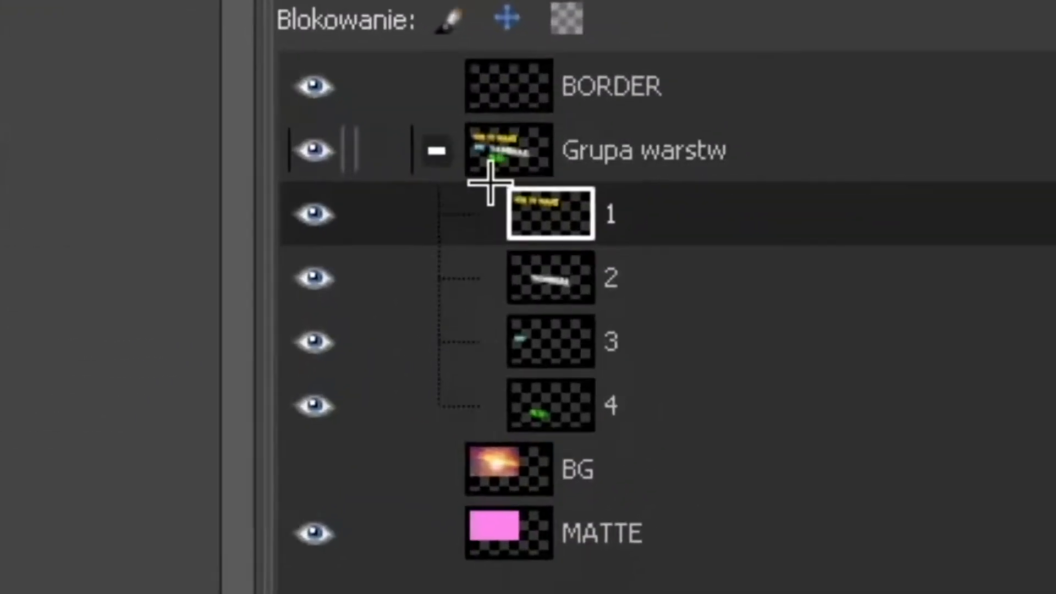
Step: Link layers 1, 2, 3 and 4 and move the text up and left until HOW TO MAKE sits near the pink area's upper edge
click(379, 212)
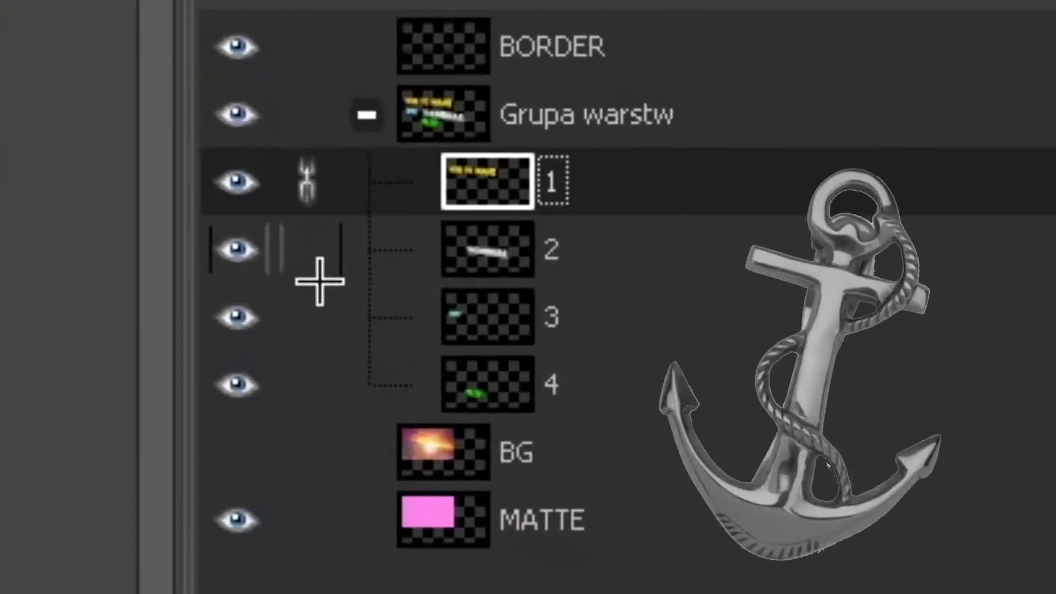
click(379, 278)
click(379, 405)
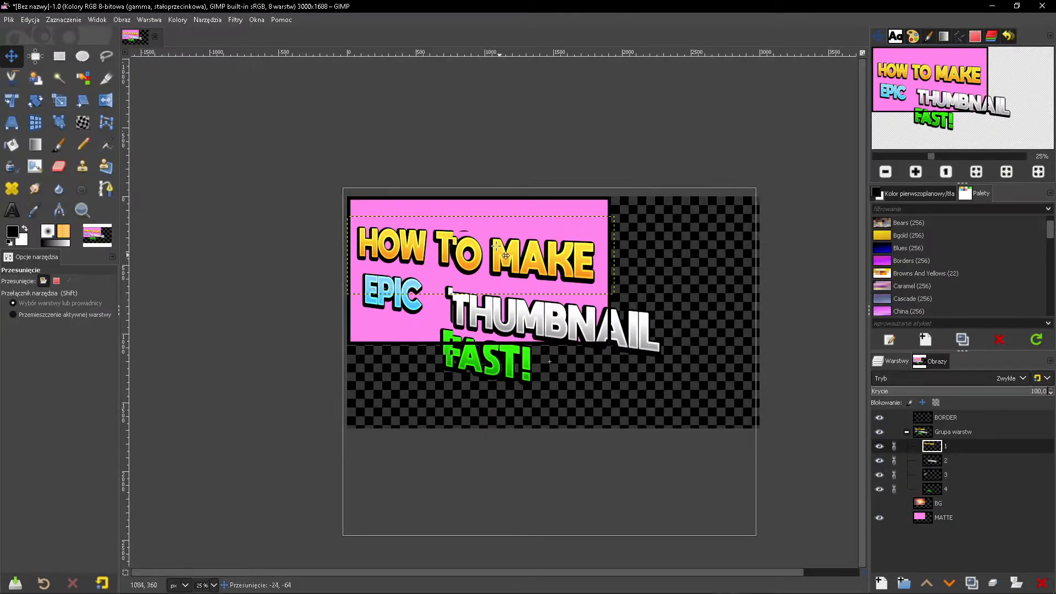
drag(495, 253, 492, 244)
click(894, 446)
click(895, 461)
drag(570, 259, 563, 238)
scroll(336, 198, up, 3)
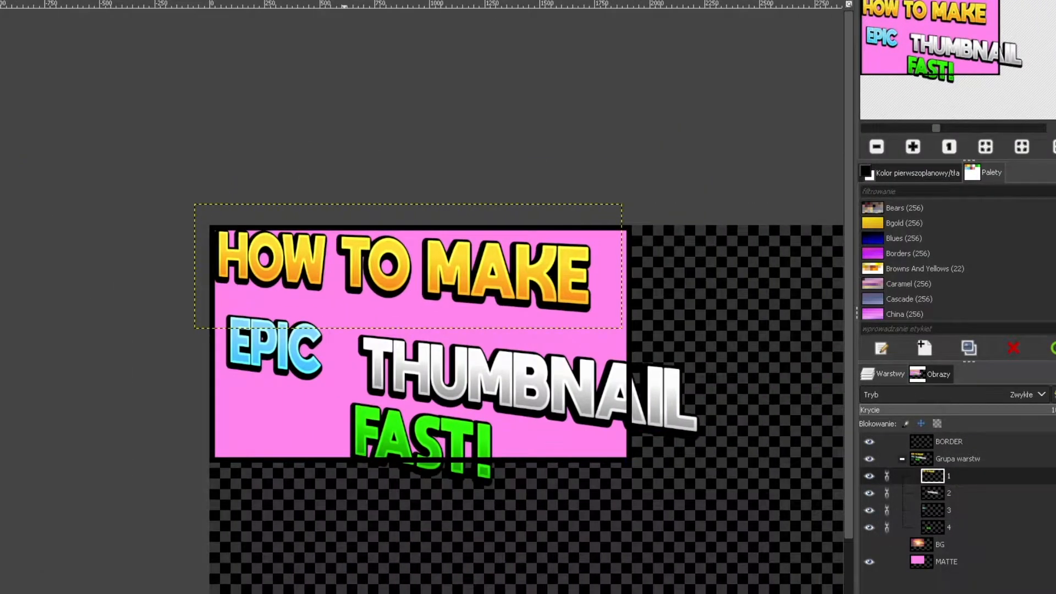
Step: Shift the linked text layers slightly down and right so HOW TO MAKE sits clear of the border
drag(420, 271, 435, 284)
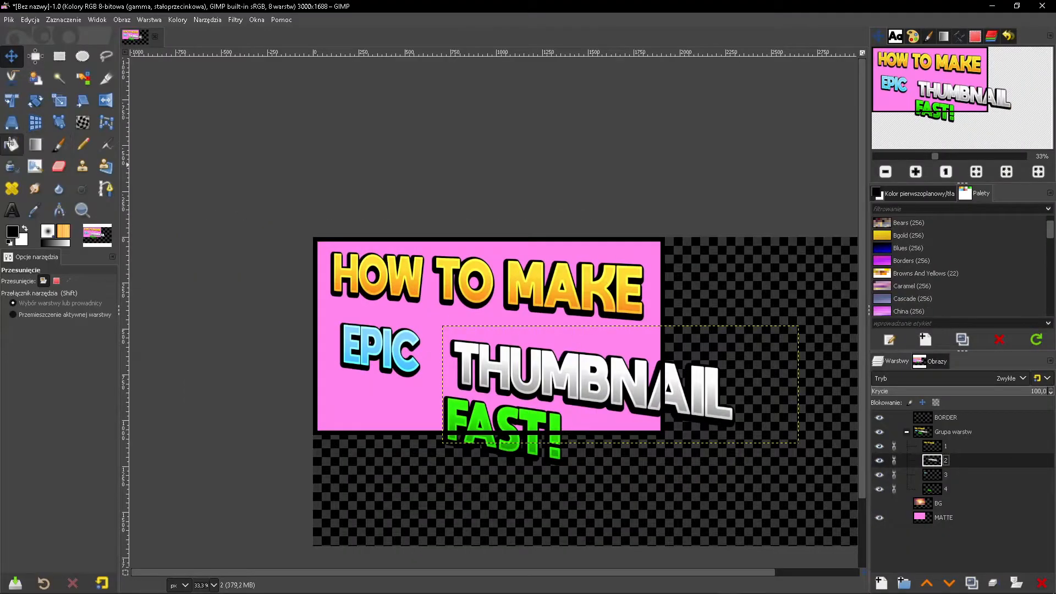
Step: Try to scale the THUMBNAIL layer down to 1349 × 444 px with the text layers still linked, and undo it
key(shift+s)
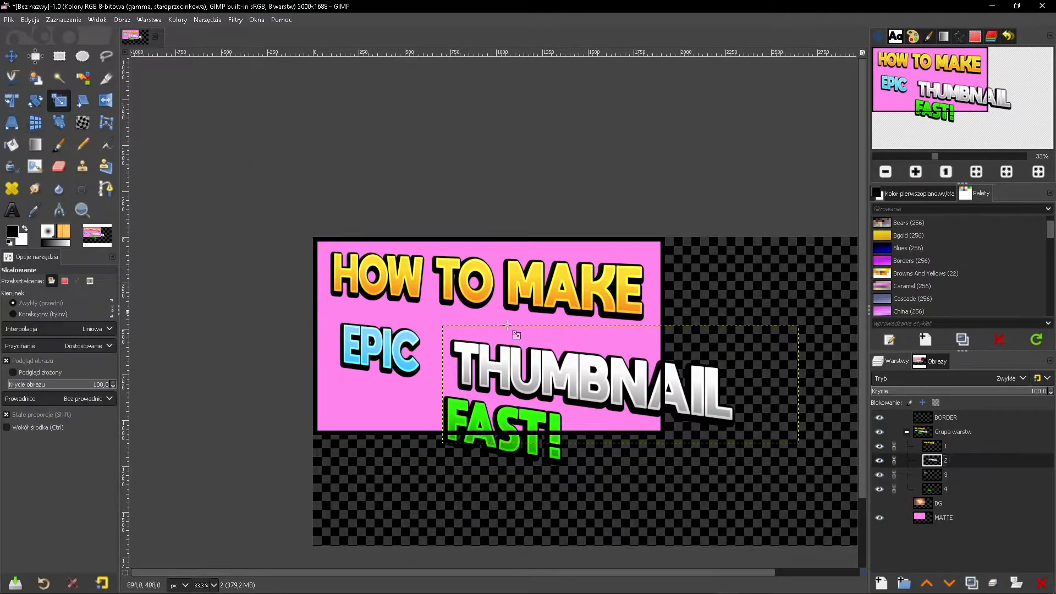
drag(691, 398, 664, 387)
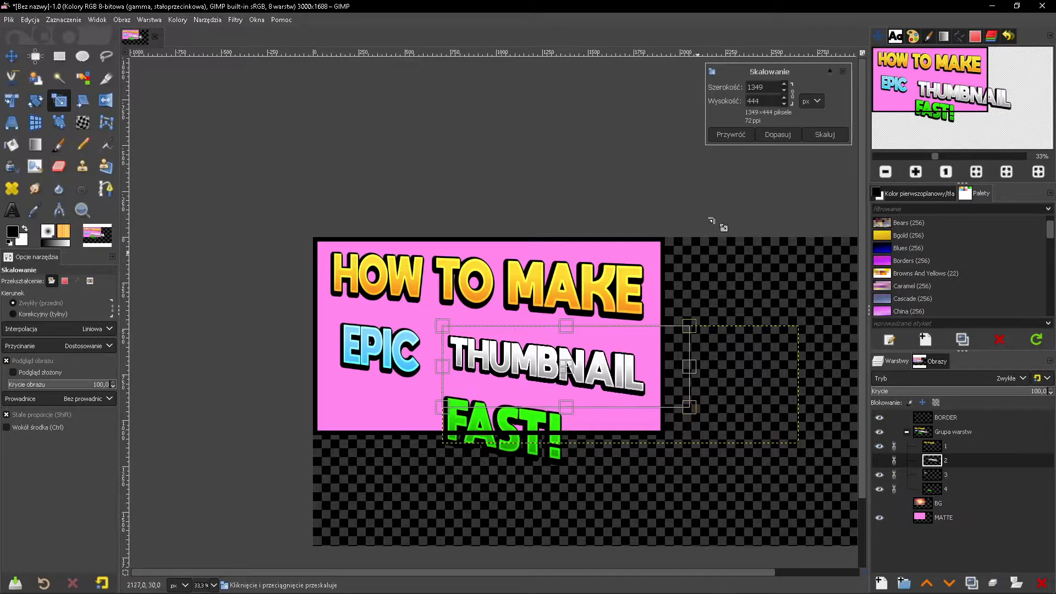
click(826, 132)
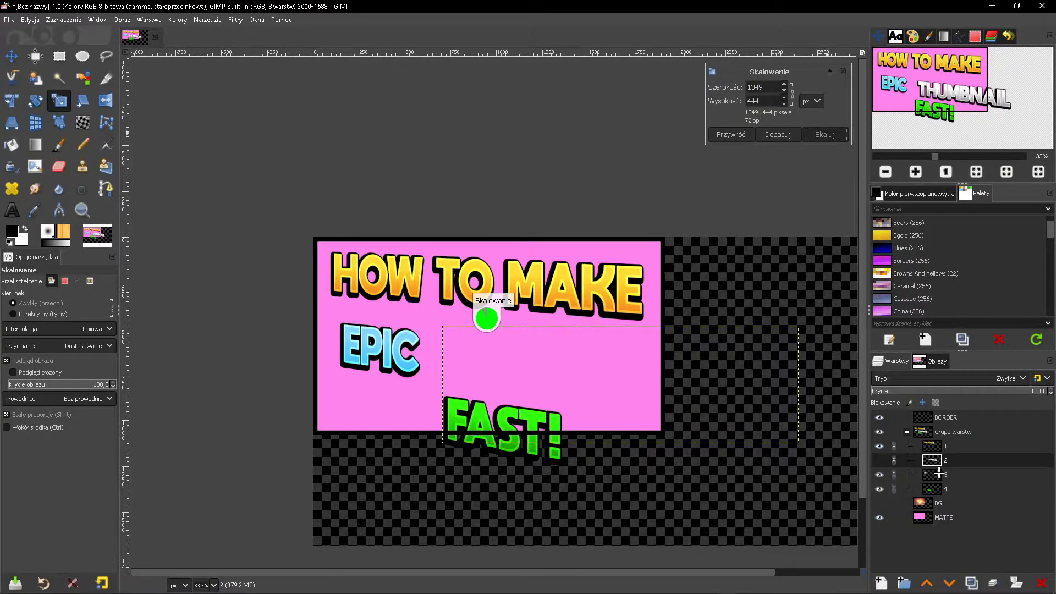
key(ctrl+z)
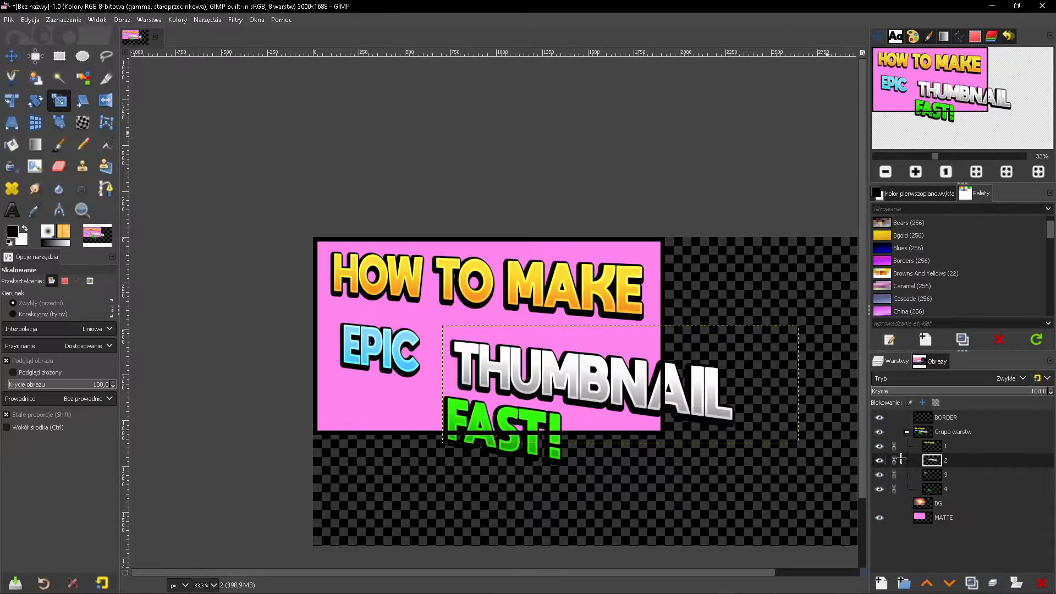
Step: Unlink the text layers and scale only the THUMBNAIL text down proportionally to fit inside the frame
click(895, 474)
click(894, 488)
drag(742, 418, 642, 384)
click(825, 134)
Step: Scale the EPIC text on layer 3 and the FAST! text on layer 4 down slightly and fit FAST! inside the frame
click(935, 474)
drag(418, 371, 404, 362)
click(935, 489)
drag(566, 465, 647, 436)
Step: Arrange EPIC and THUMBNAIL side by side beneath HOW TO MAKE, with FAST! below EPIC
drag(131, 298, 162, 289)
drag(462, 335, 446, 279)
drag(230, 291, 243, 267)
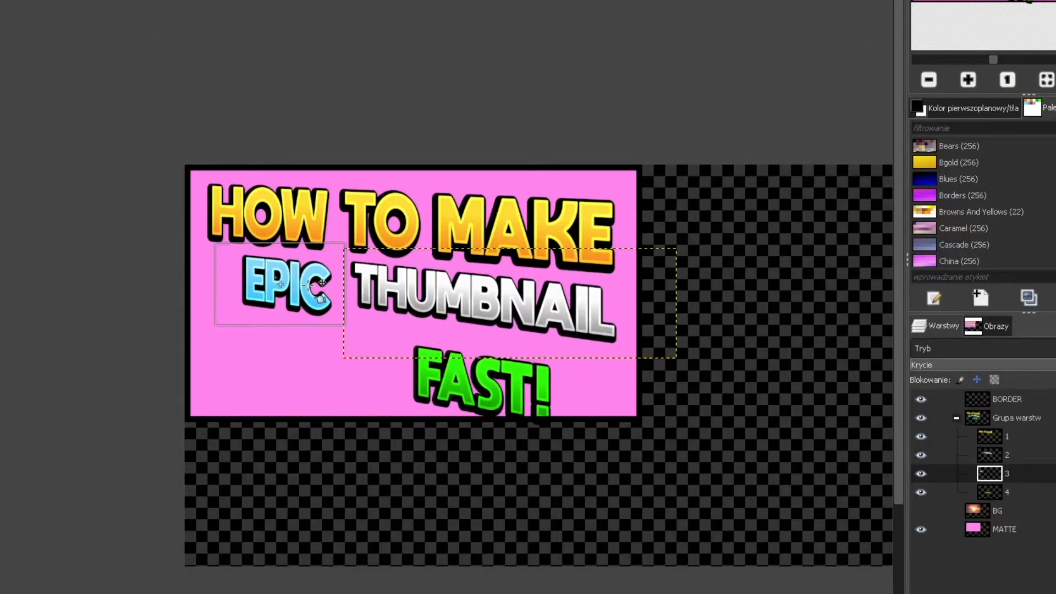
drag(482, 381, 411, 358)
drag(429, 296, 431, 301)
mouse_move(300, 294)
mouse_down()
mouse_move(433, 302)
mouse_move(306, 297)
mouse_up()
drag(390, 364, 317, 356)
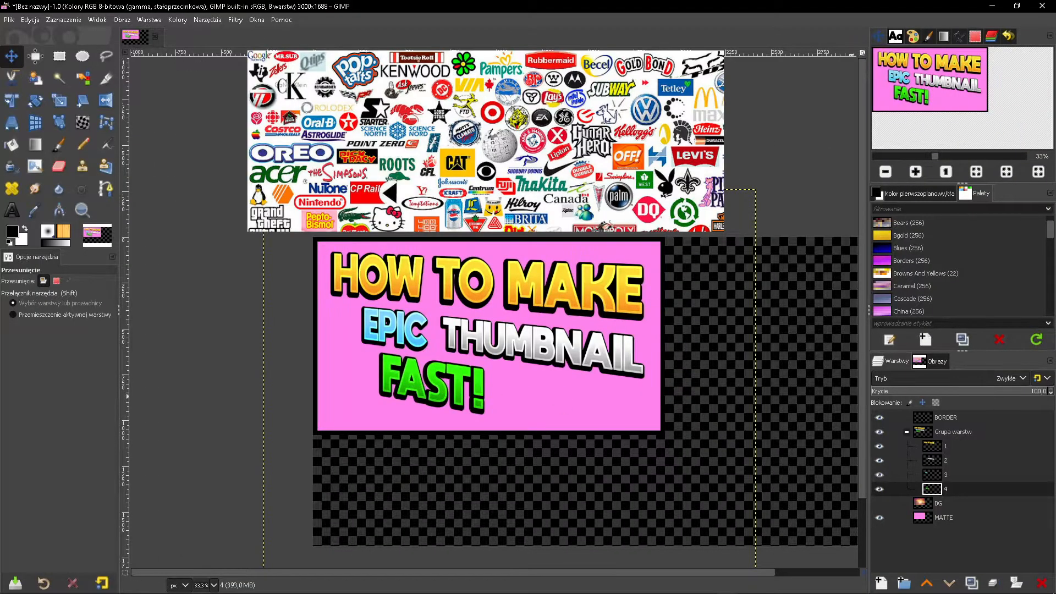
Step: Place the GIMP mascot image in the thumbnail's lower-right area, below the THUMBNAIL text
drag(1055, 367, 1016, 367)
drag(670, 392, 585, 395)
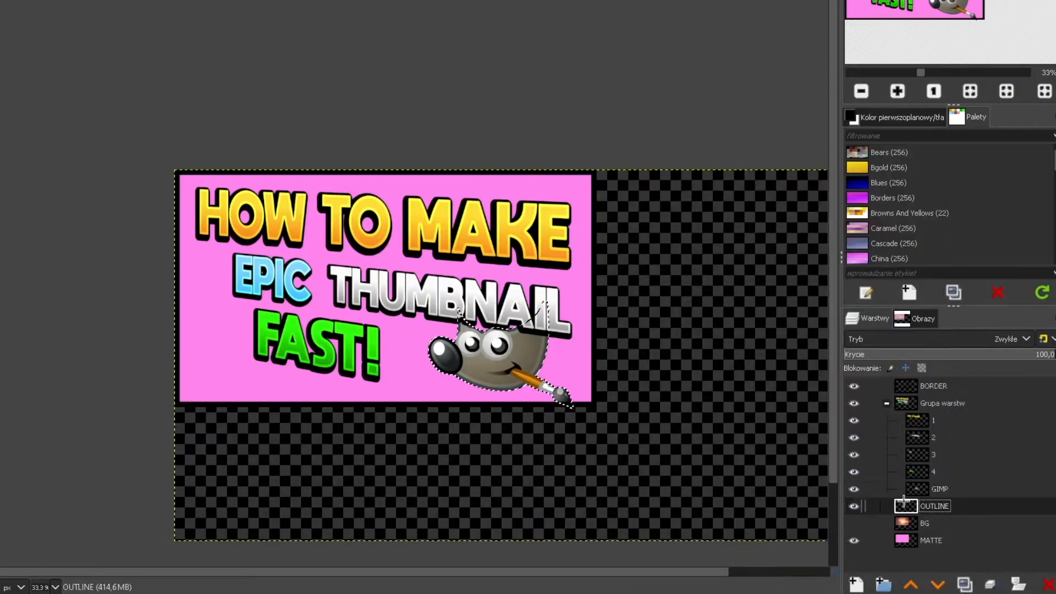
Step: Fill the mascot selection with black on the OUTLINE layer, clear the selection and merge the GIMP layer with its outline
key(Return)
key(ctrl+comma)
key(ctrl+shift+a)
click(940, 488)
click(991, 584)
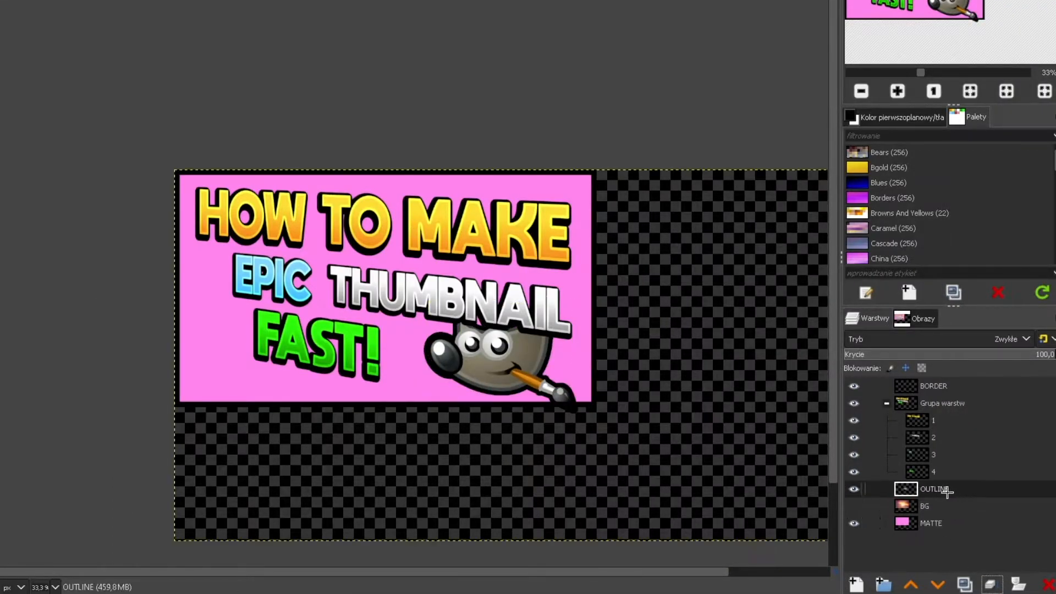
Step: Rotate the outlined GIMP mascot layer slightly counter-clockwise
click(35, 100)
mouse_move(530, 372)
mouse_down()
mouse_move(530, 364)
mouse_move(538, 370)
mouse_up()
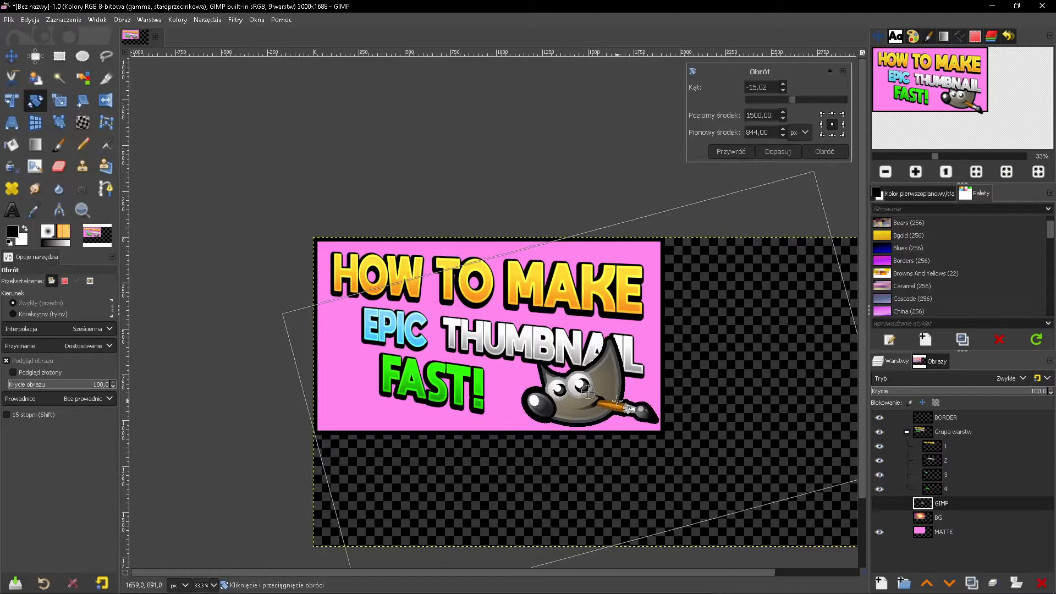
click(777, 151)
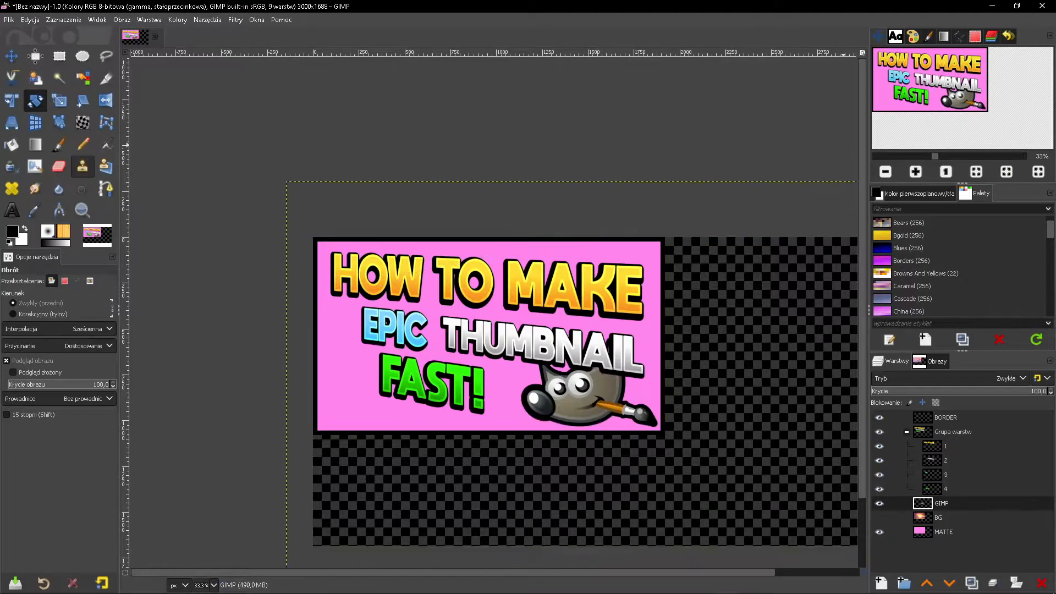
Step: Show the BG artwork layer and scale the GIMP mascot layer down proportionally
click(60, 102)
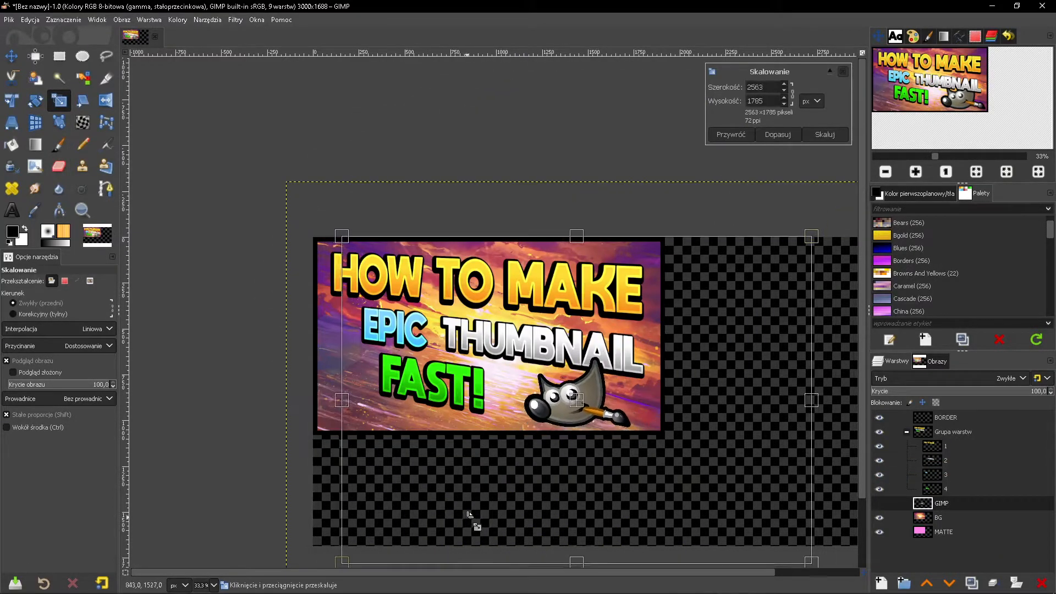
drag(469, 515, 459, 504)
key(Return)
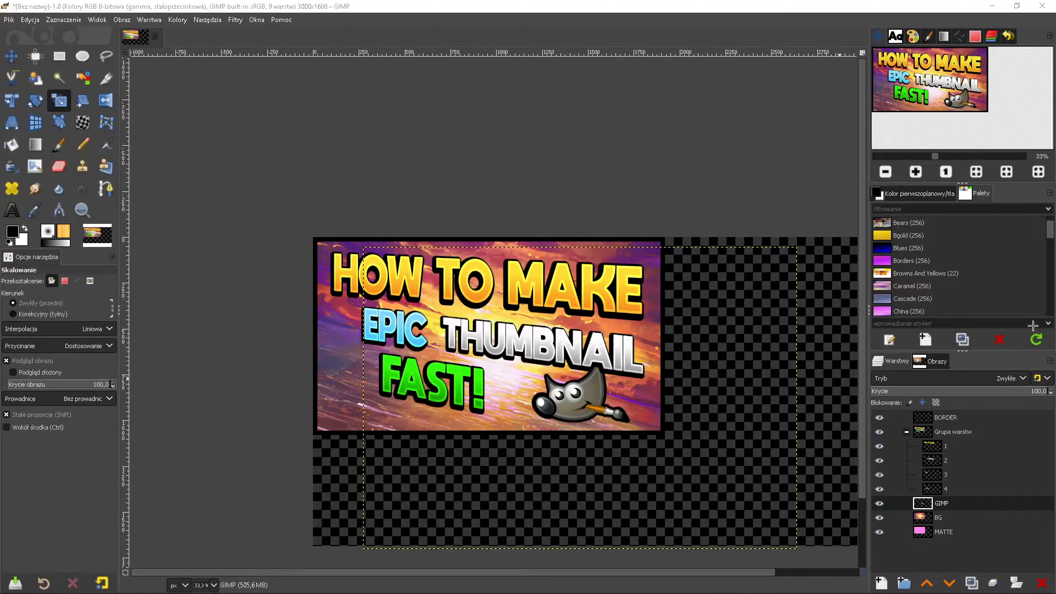
Step: Add My arrow.png above the GIMP layer and place it in the lower-left corner, pointing up toward FAST!
drag(718, 409, 724, 405)
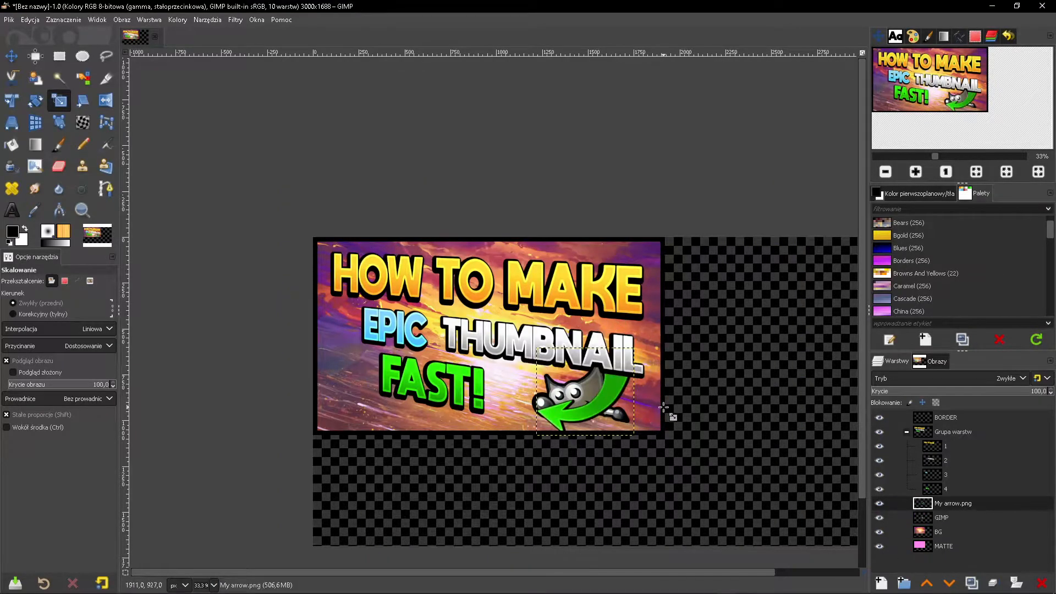
key(m)
mouse_move(574, 414)
mouse_down()
mouse_move(344, 370)
mouse_move(324, 450)
mouse_up()
Step: Colorize the arrow red with a hue of 0 and a saturation of 0.5
click(178, 19)
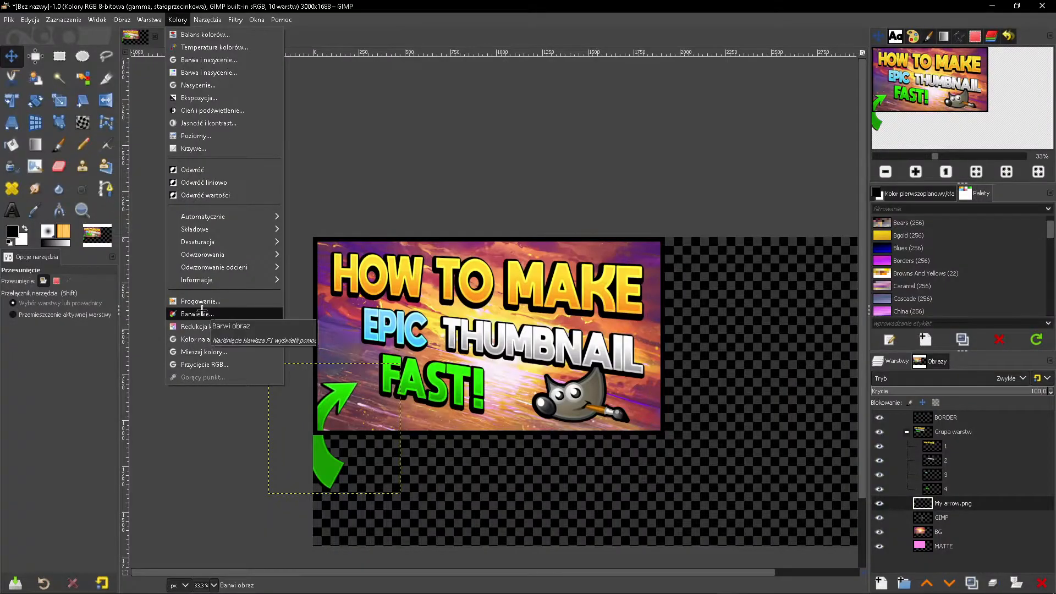
click(271, 427)
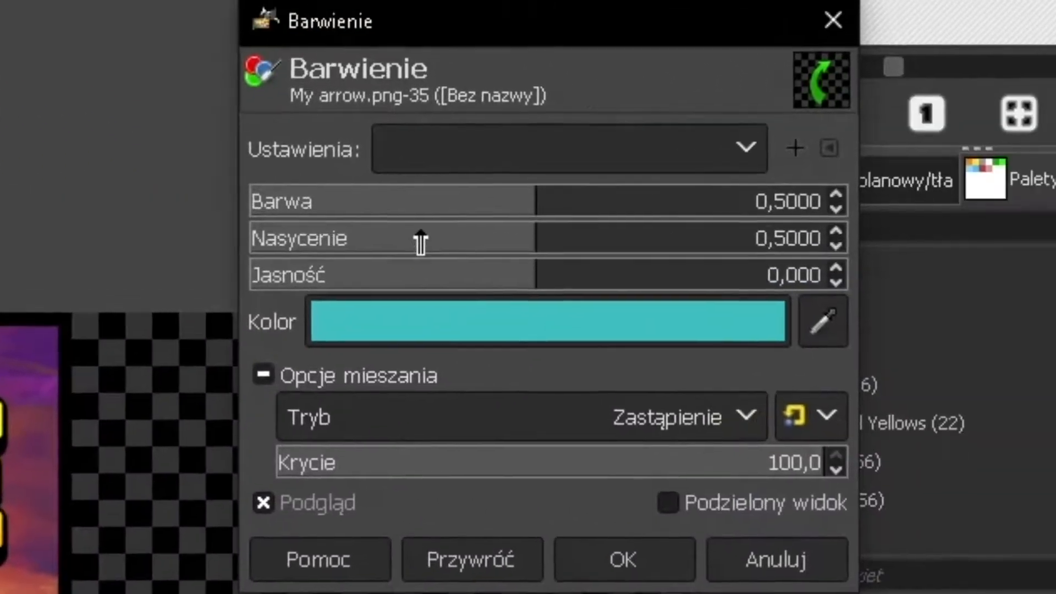
drag(419, 206, 191, 218)
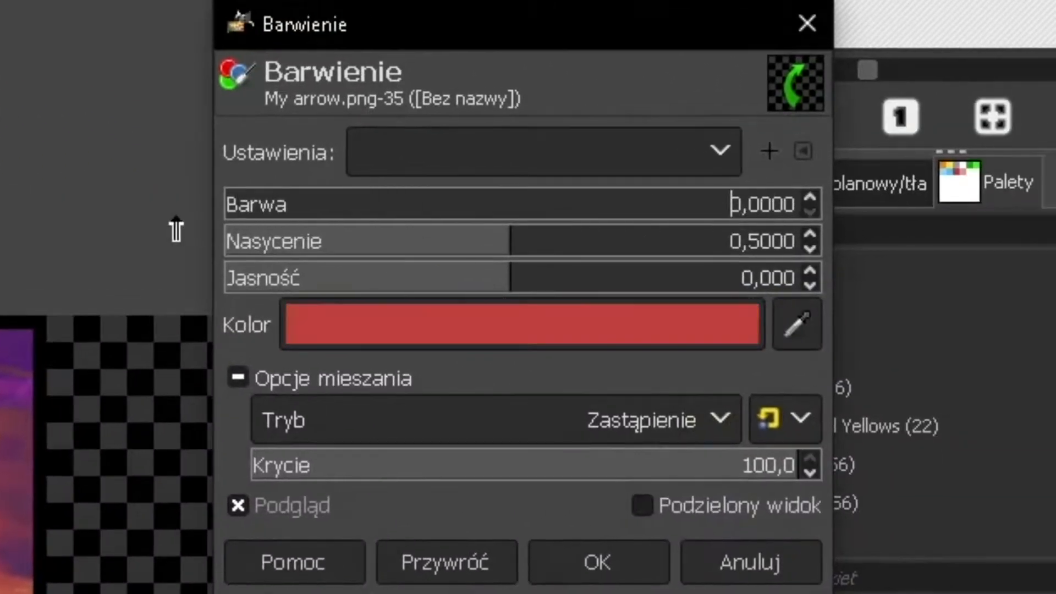
click(624, 559)
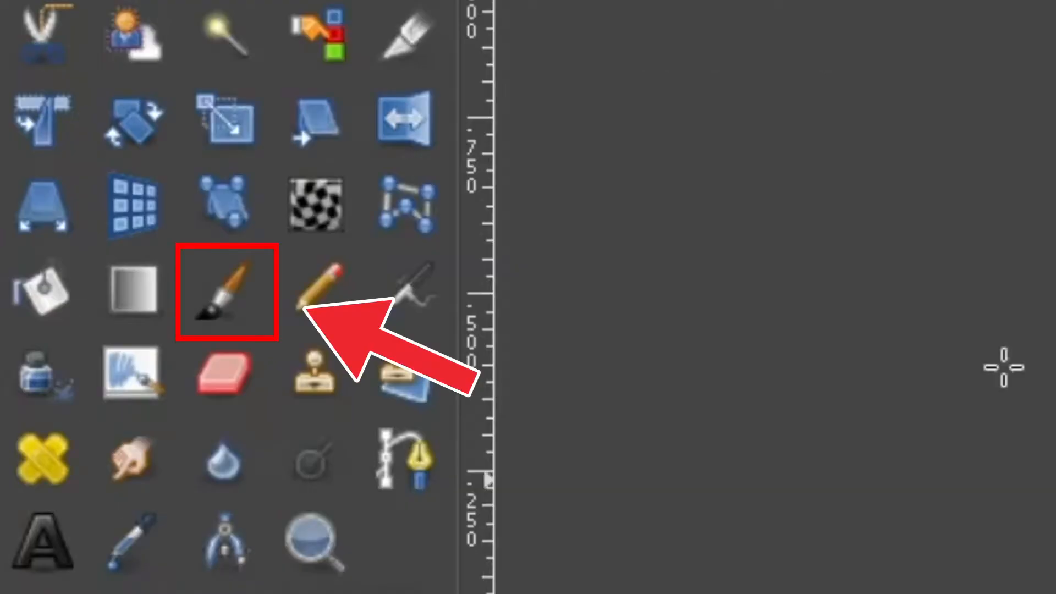
Step: Create a transparent WHITE layer above the text group and paint a soft white glow along the thumbnail's upper edge with a size 914 brush
click(55, 145)
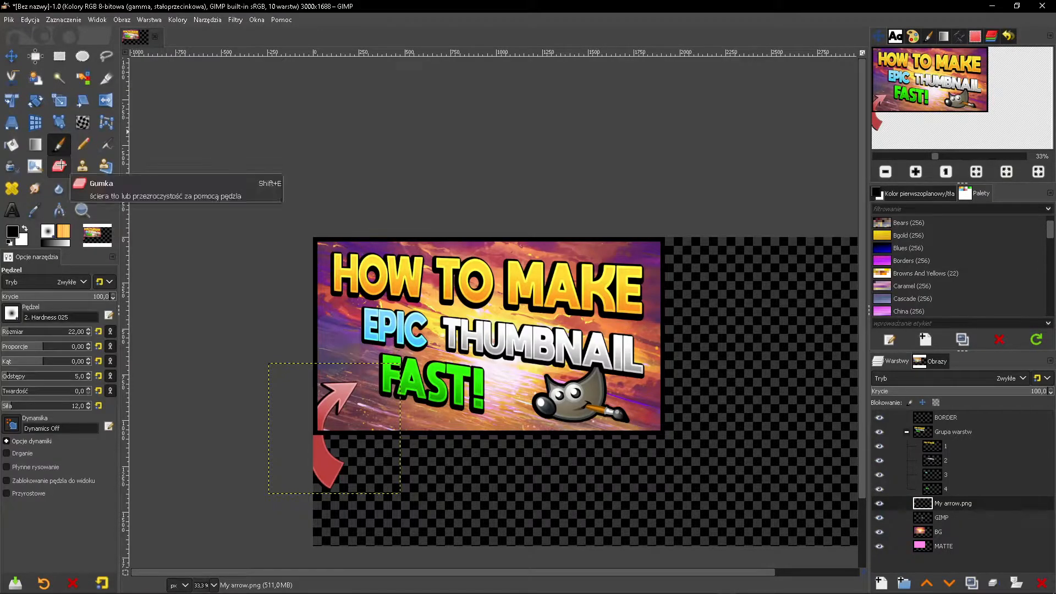
click(880, 581)
text(SHADO)
key(Return)
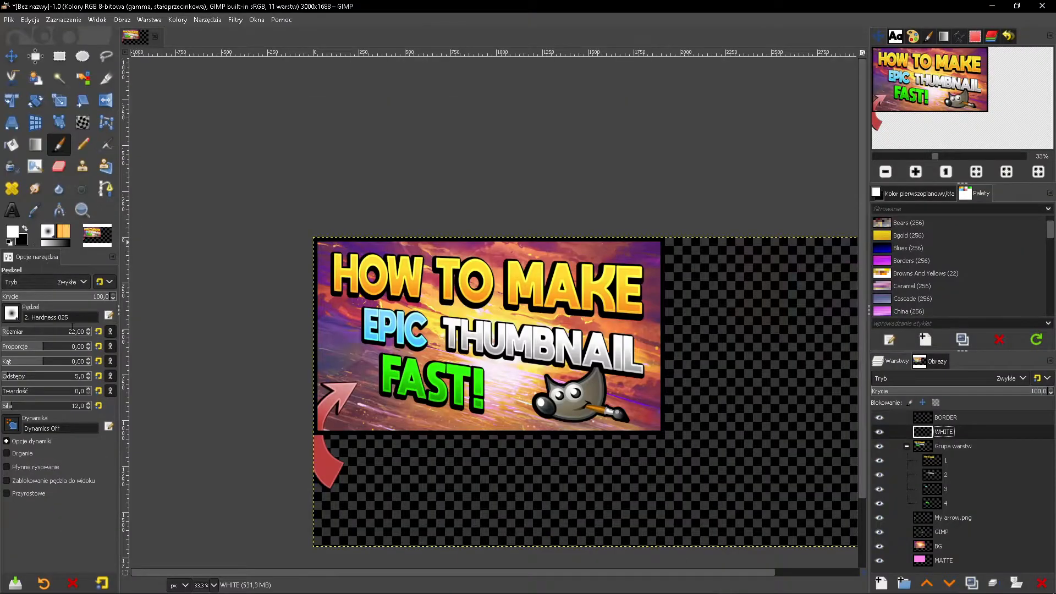
drag(34, 331, 82, 331)
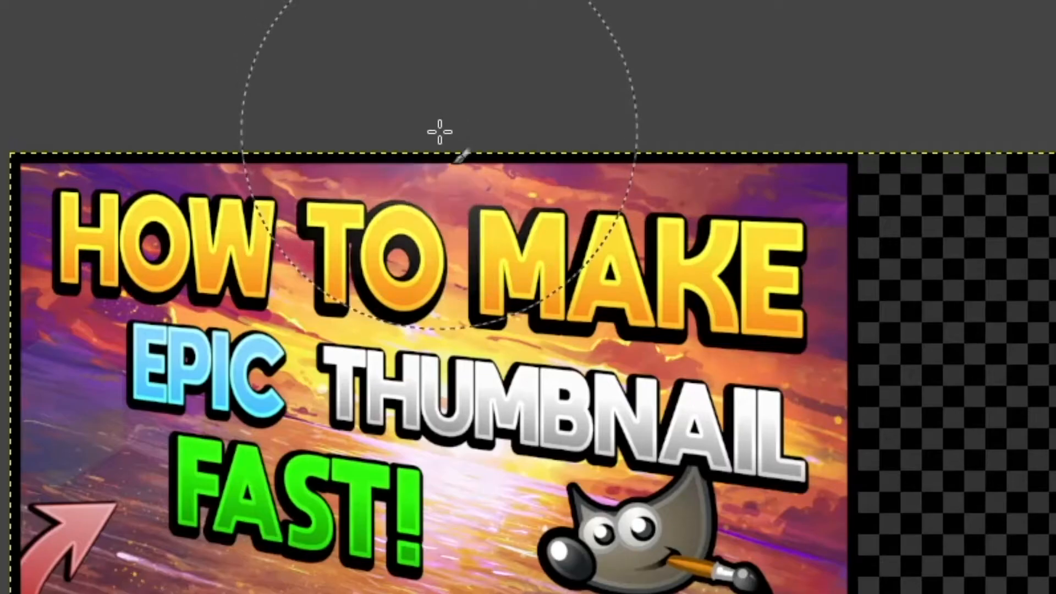
mouse_move(422, 132)
mouse_down()
mouse_move(337, 110)
mouse_move(573, 108)
mouse_move(406, 117)
mouse_move(300, 78)
mouse_move(281, 59)
mouse_move(278, 68)
mouse_move(463, 120)
mouse_move(505, 117)
mouse_move(304, 88)
mouse_move(687, 308)
mouse_up()
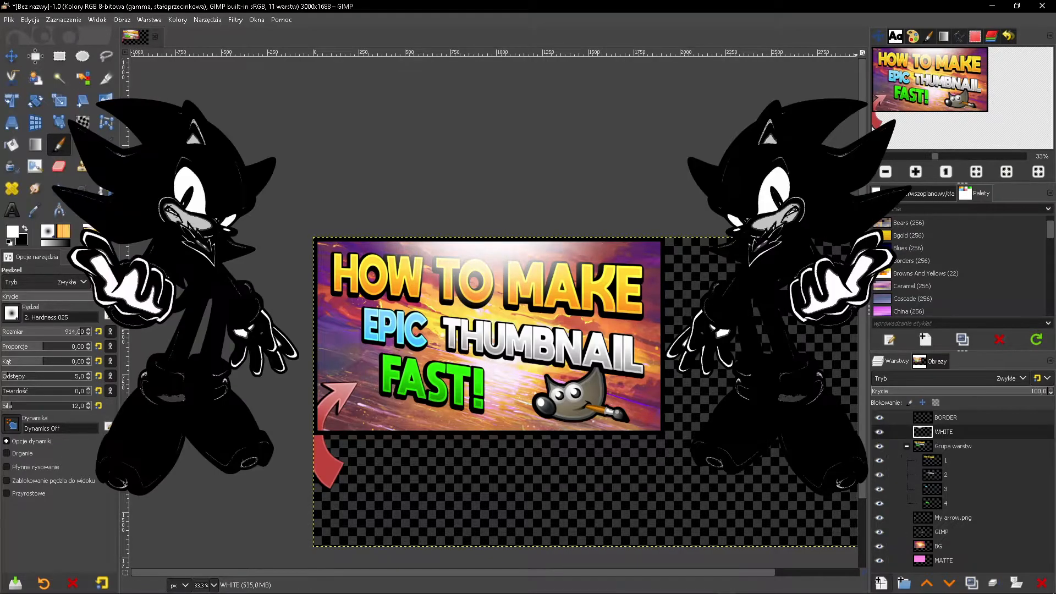
Step: Create a transparent BLACK layer above WHITE and paint soft black shading along the thumbnail's side and bottom edges
click(880, 583)
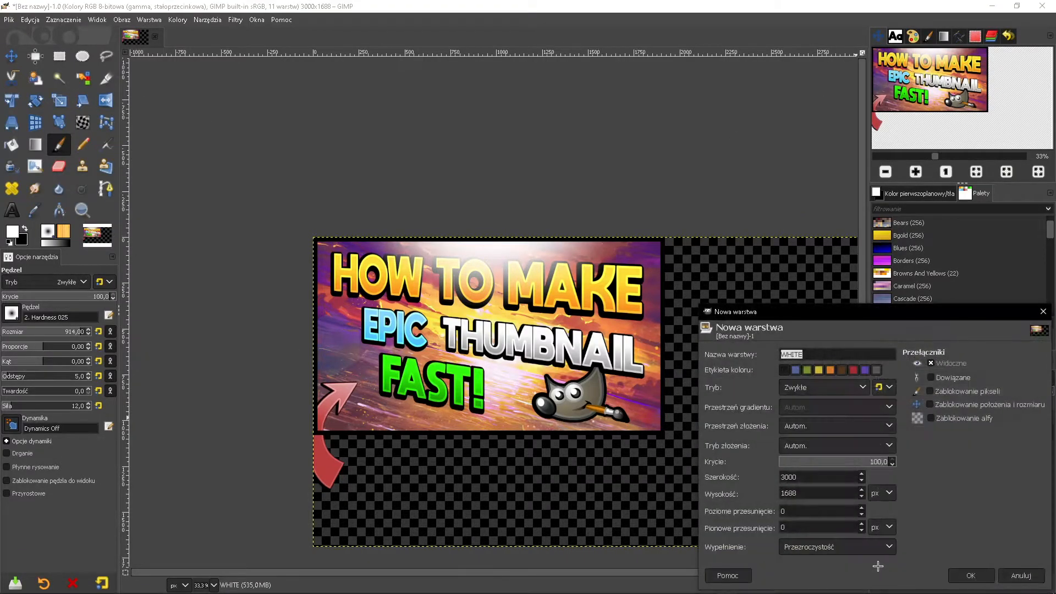
text(BLACK)
key(Return)
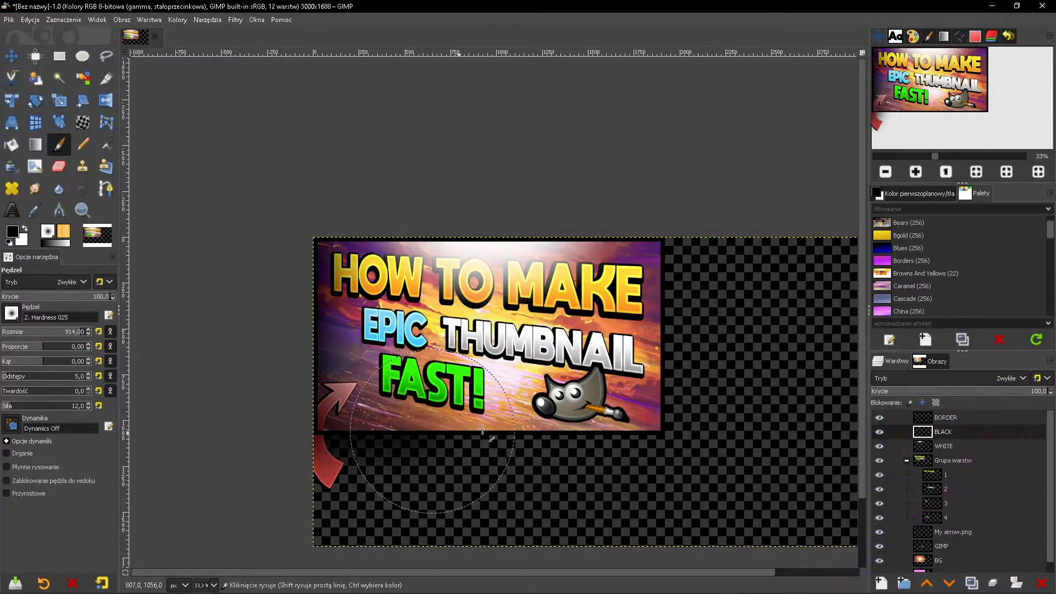
mouse_move(598, 425)
mouse_down()
mouse_move(682, 424)
mouse_move(498, 439)
mouse_move(320, 432)
mouse_up()
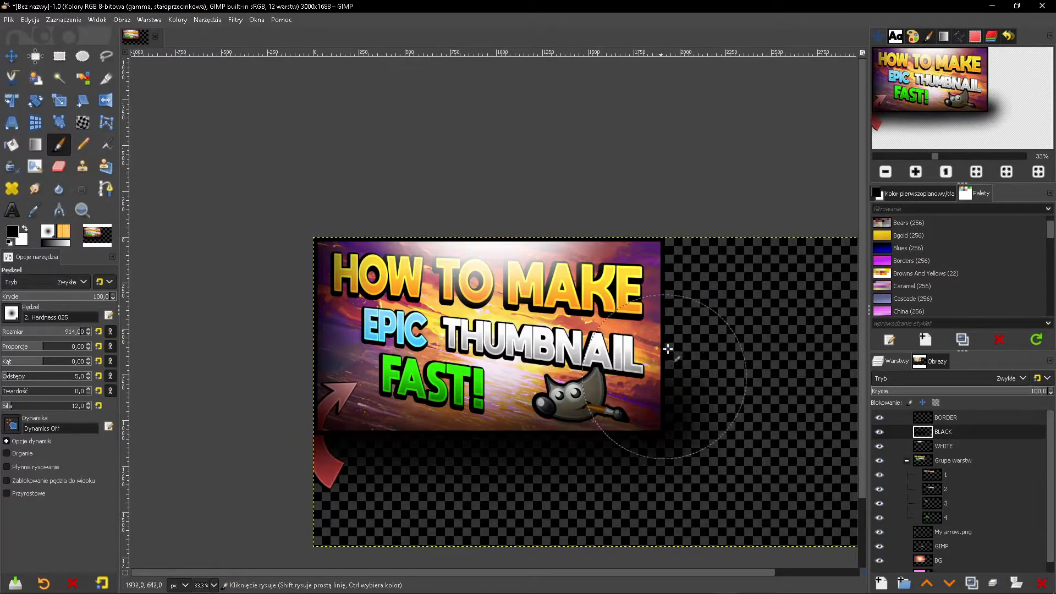
drag(665, 235, 668, 435)
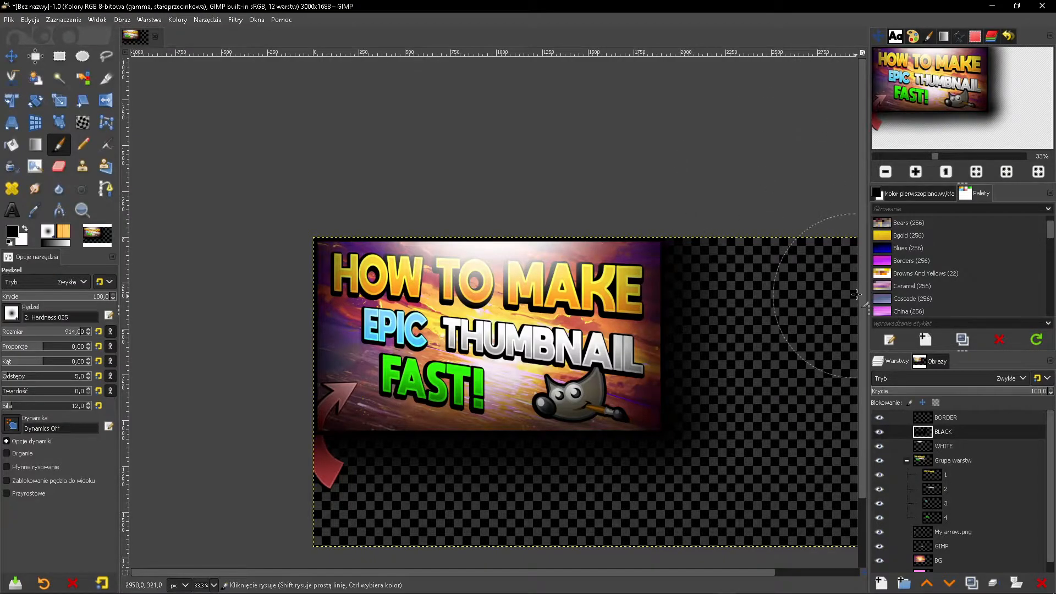
Step: Set the BLACK layer's blending mode to Overlay (Pokrywanie) and its opacity to 30
click(983, 377)
click(919, 226)
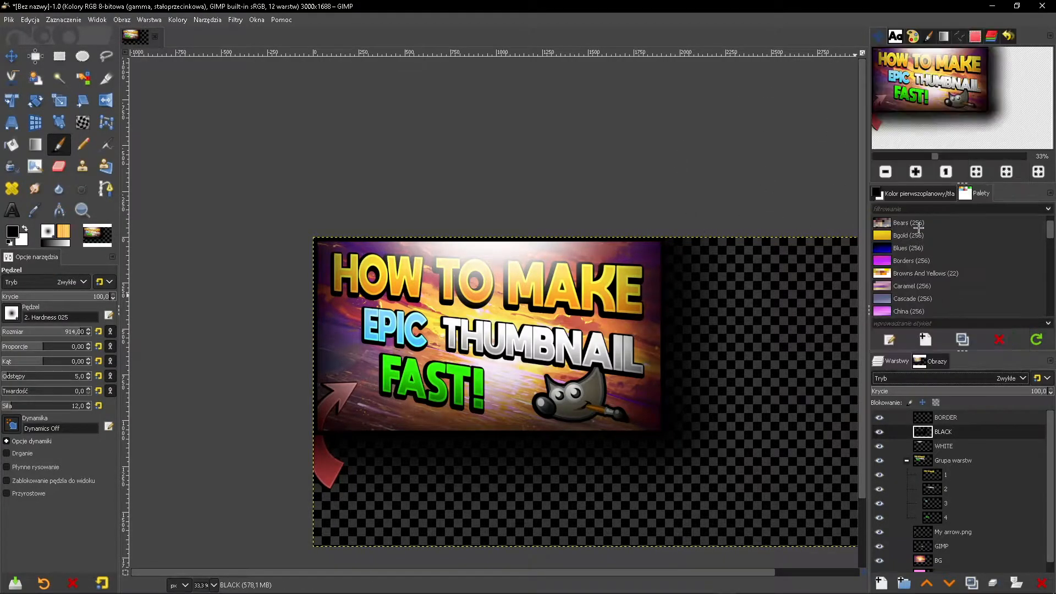
click(1005, 394)
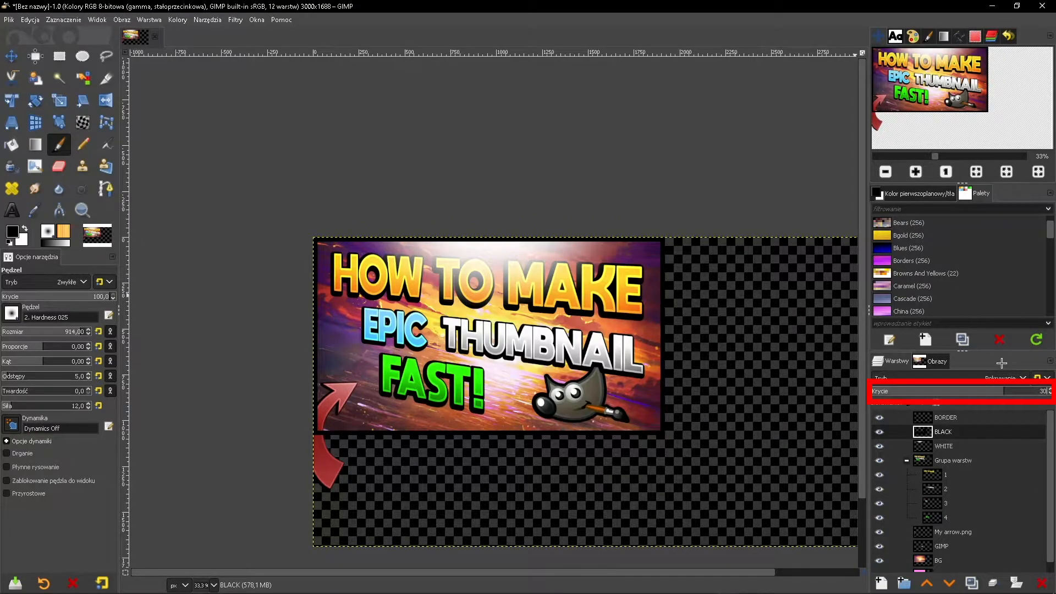
key(Return)
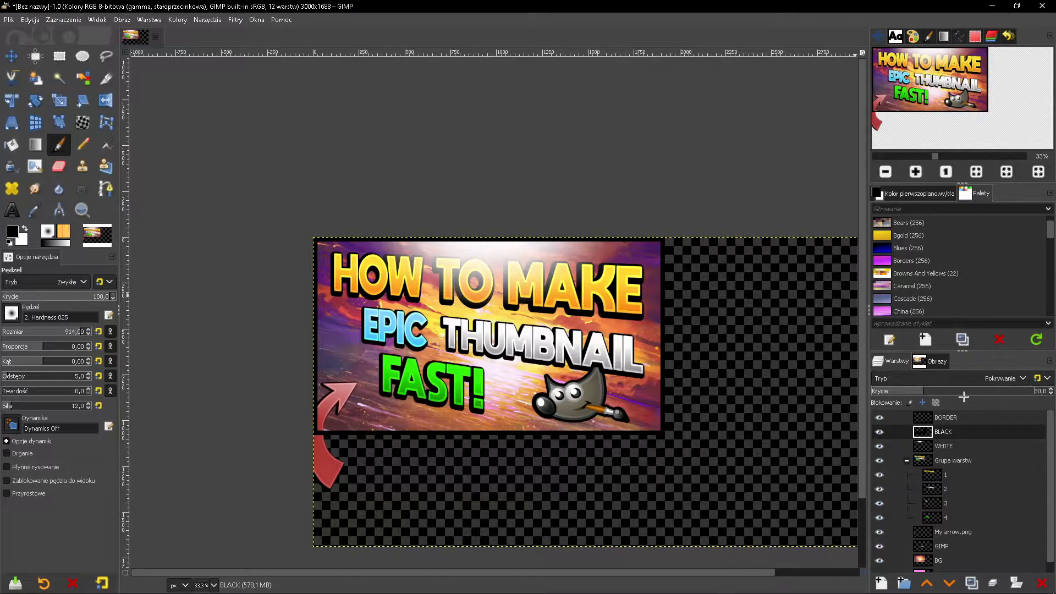
Step: Set the WHITE layer's blending mode to Overlay (Pokrywanie) and its opacity to 30
click(955, 447)
click(1017, 380)
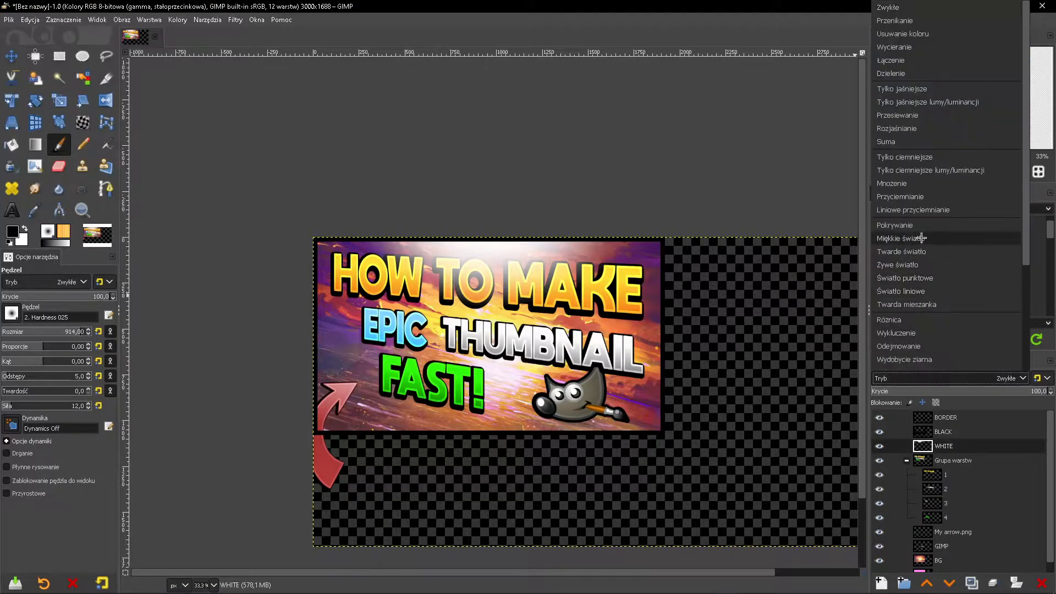
click(927, 247)
click(995, 393)
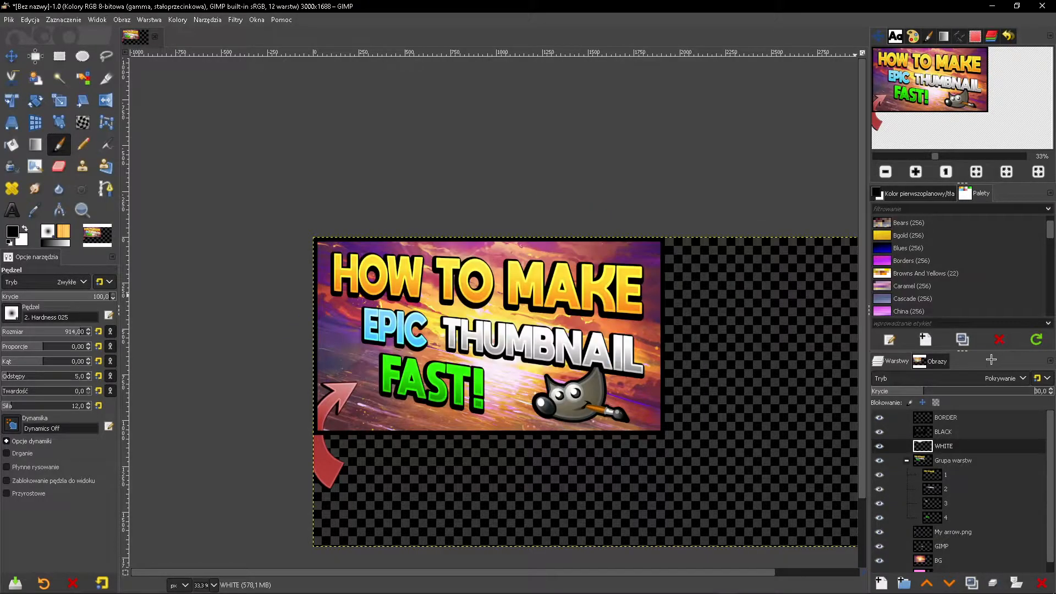
Step: Create a transparent layer named BLUE below WHITE and bucket-fill it with the light blue from the YOUTUBE palette
click(881, 582)
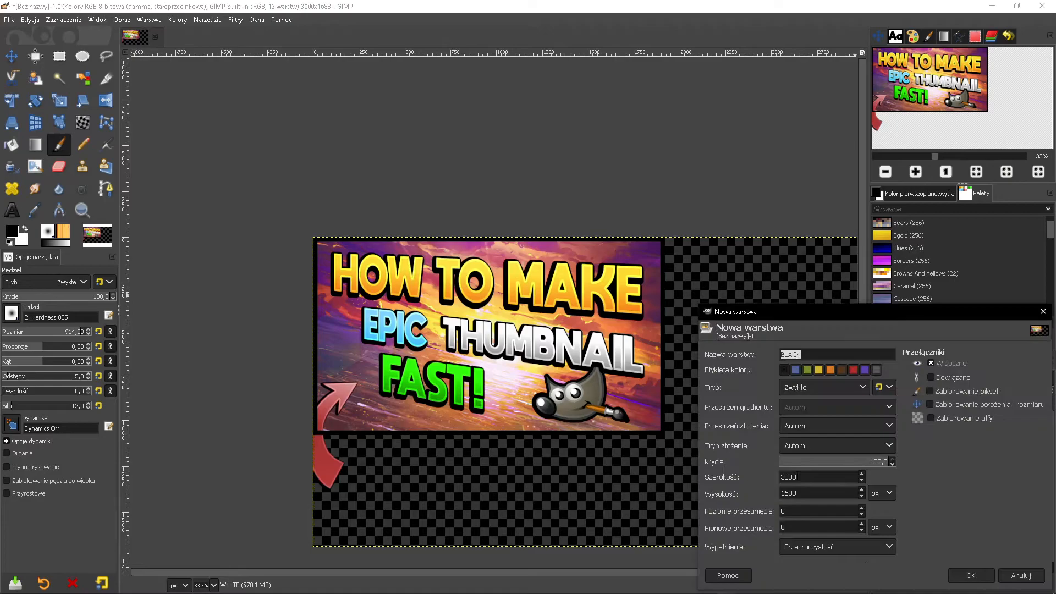
text(BLUE)
key(Return)
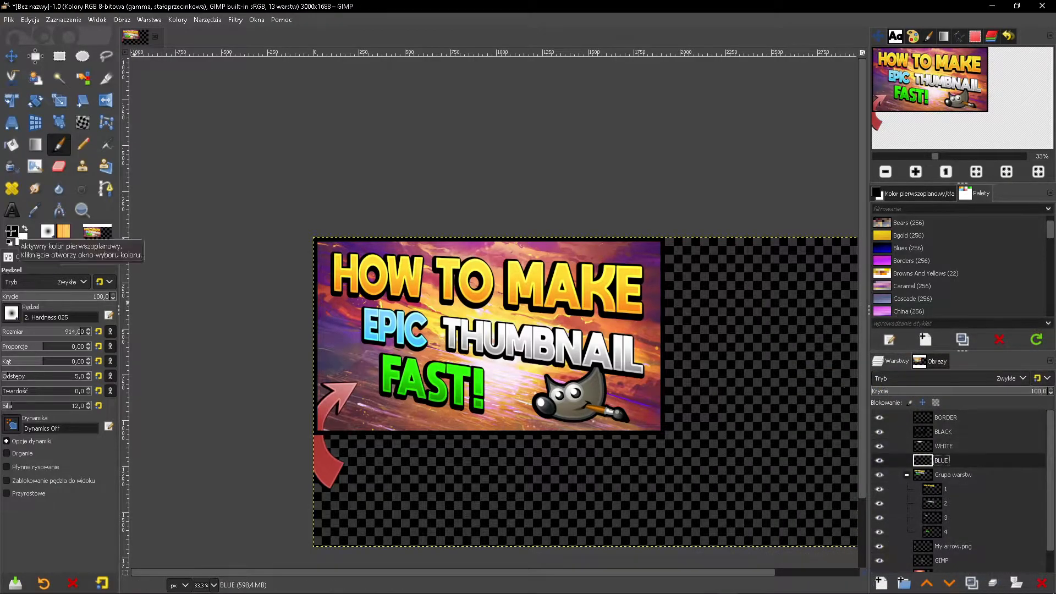
click(911, 36)
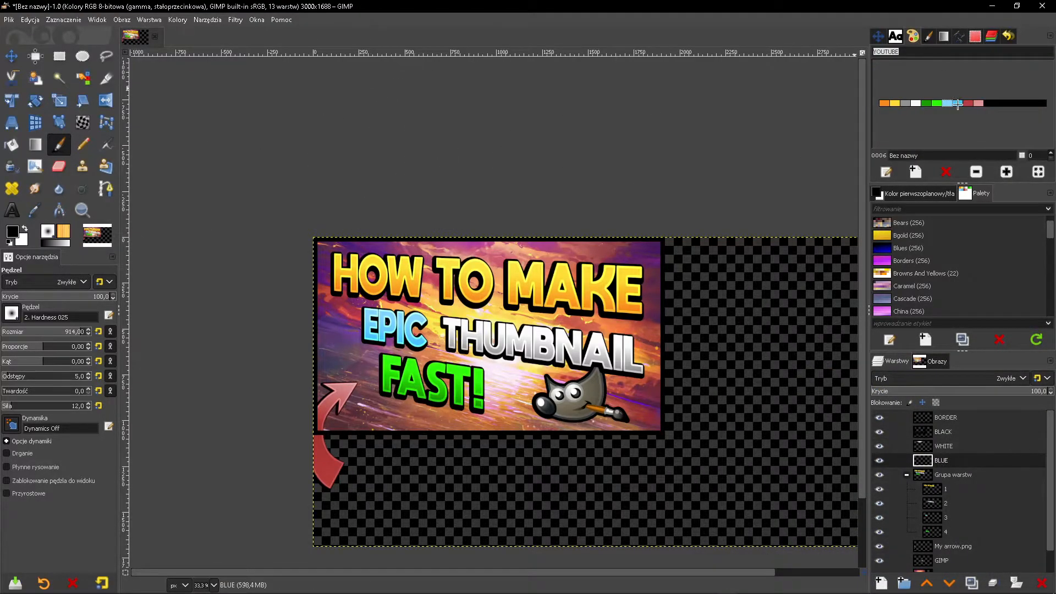
click(12, 145)
click(491, 375)
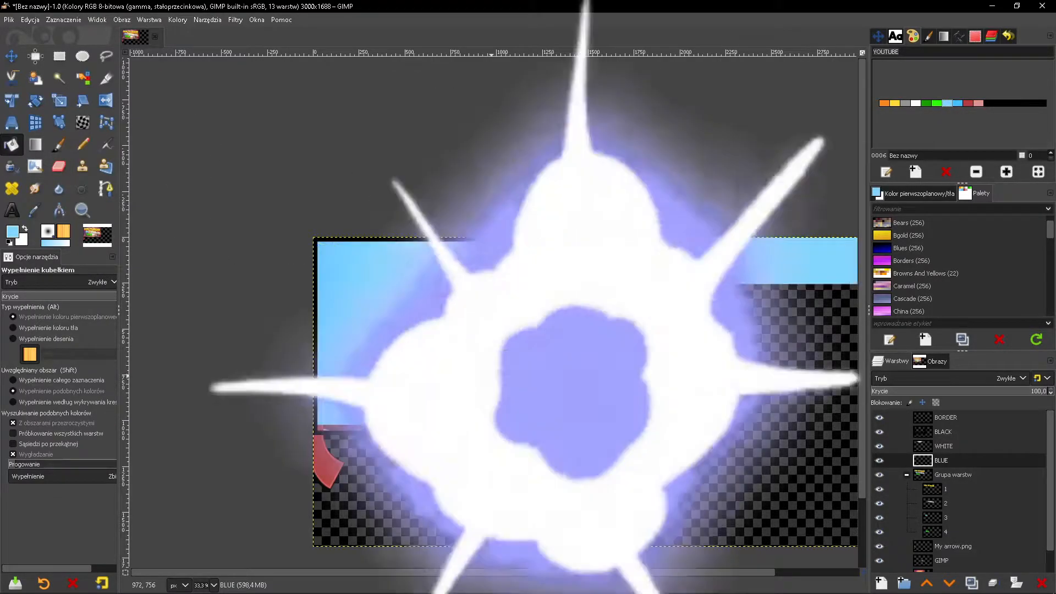
Step: Set the BLUE layer's blending mode to Overlay (Pokrywanie) and move the layer between GIMP and BG
click(995, 376)
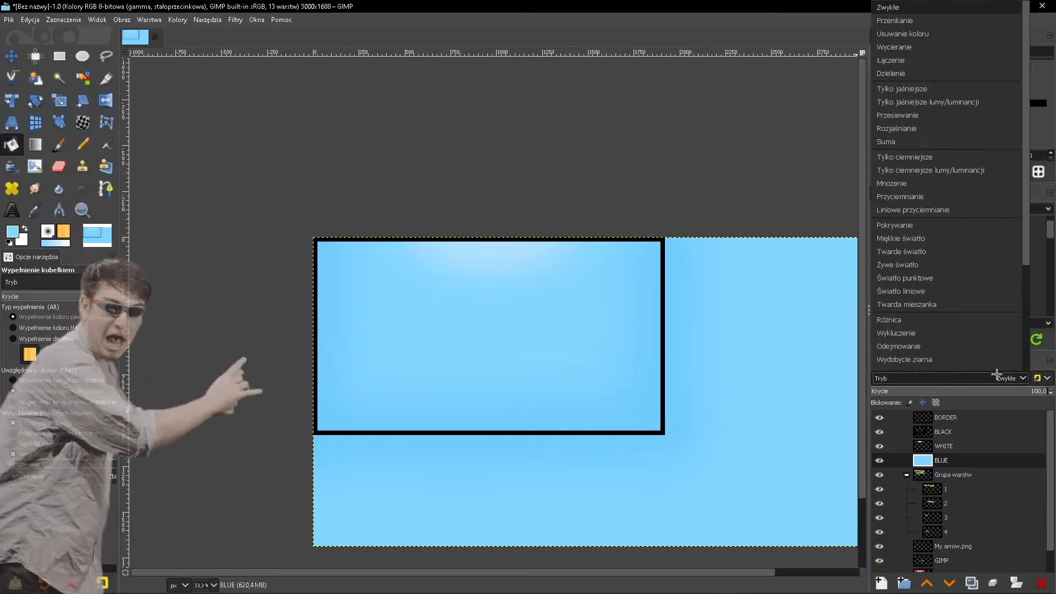
click(929, 225)
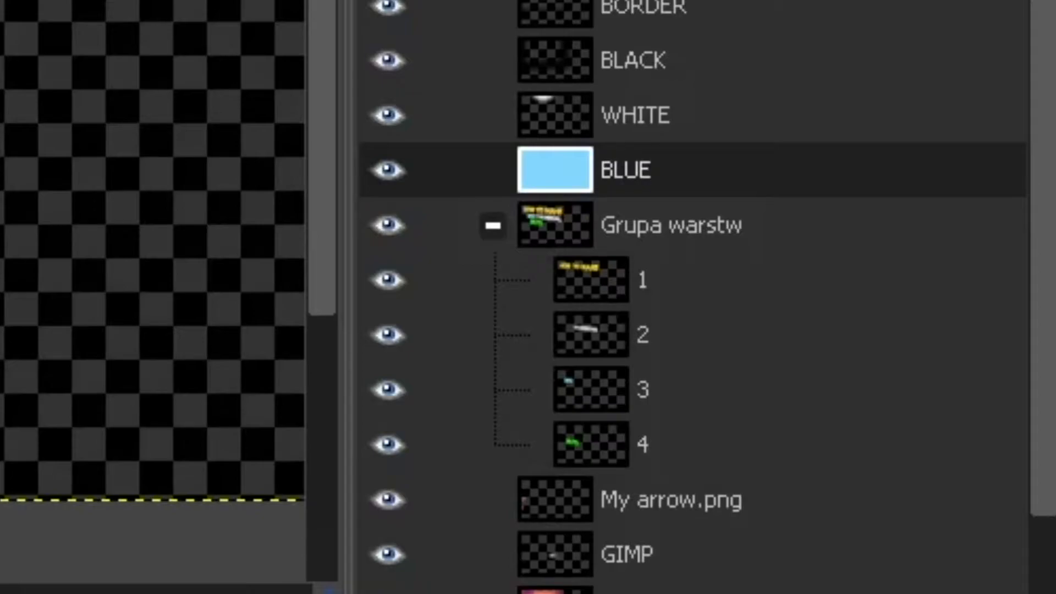
scroll(690, 116, down, 2)
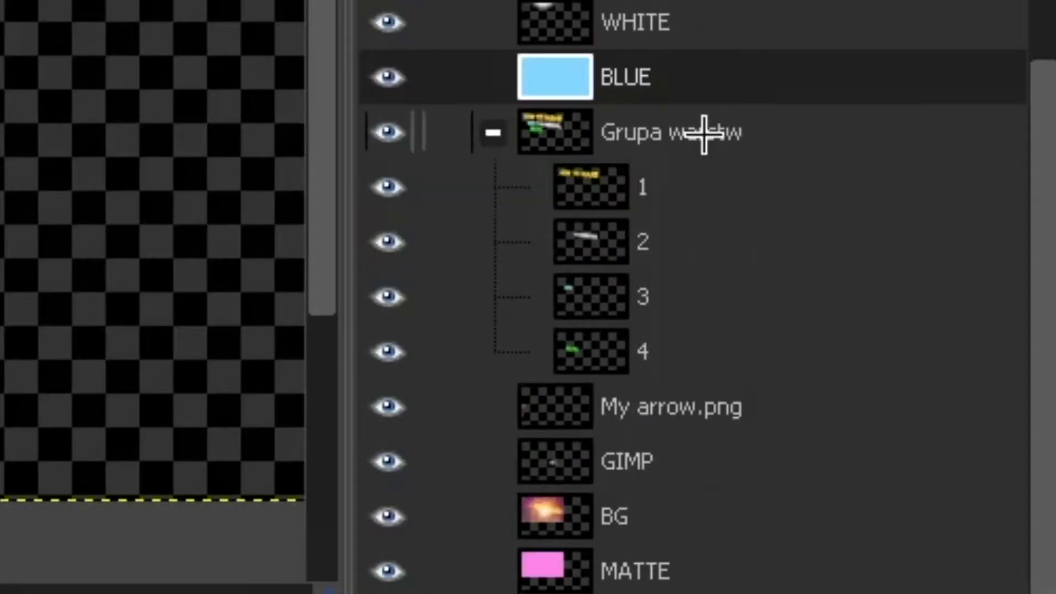
drag(679, 97, 659, 496)
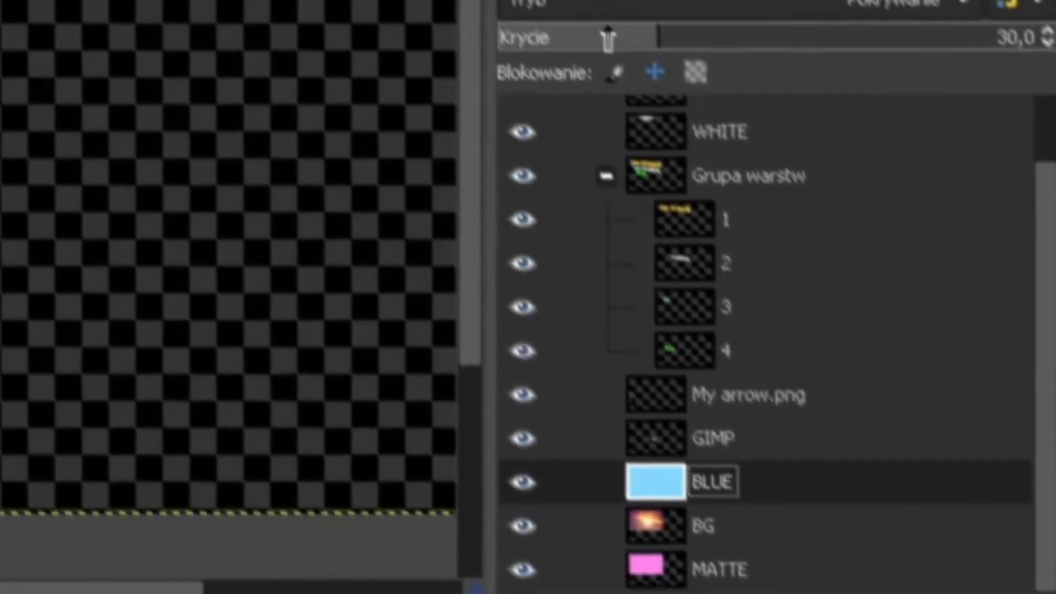
Step: Set the BLUE layer's opacity to 10
mouse_move(607, 37)
mouse_down()
mouse_move(573, 43)
mouse_move(603, 45)
mouse_up()
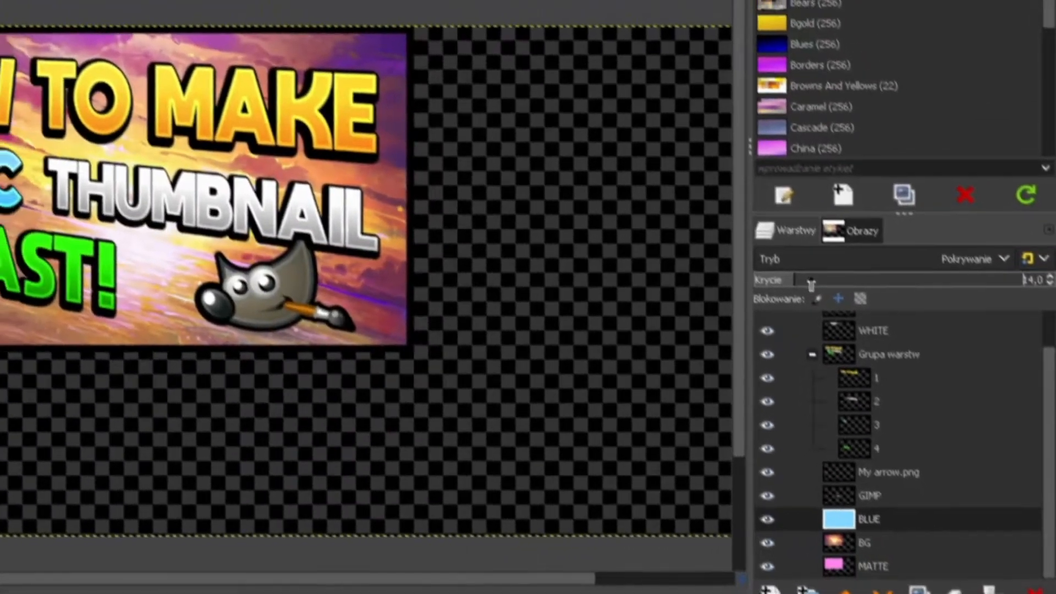
drag(810, 283, 814, 285)
drag(866, 394, 914, 399)
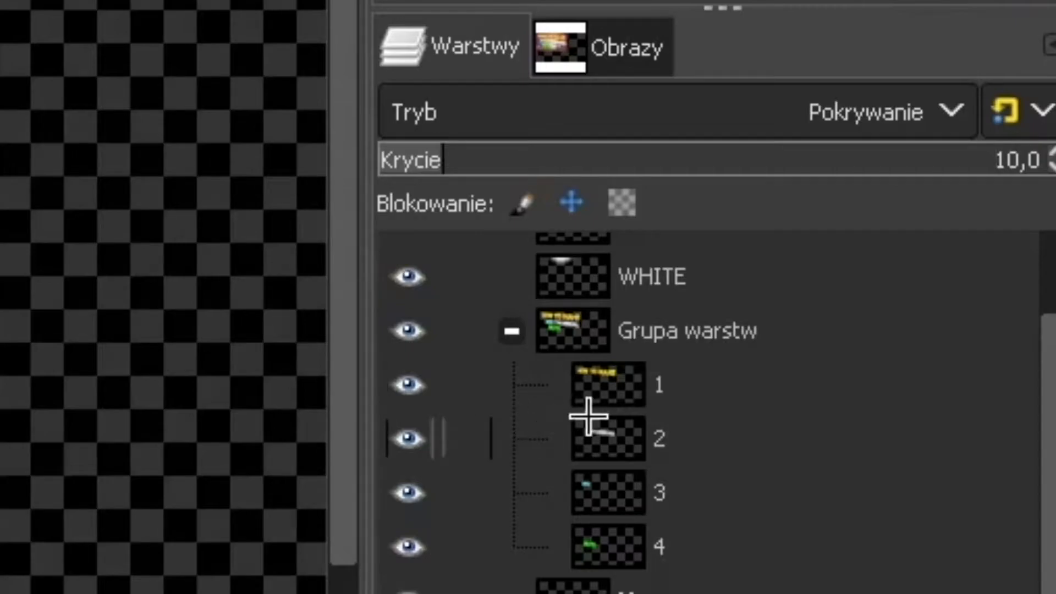
Step: Select the text group's outline from its alpha, add a transparent BLUE layer inside the group and bucket-fill the selection with light blue
right_click(684, 352)
click(441, 213)
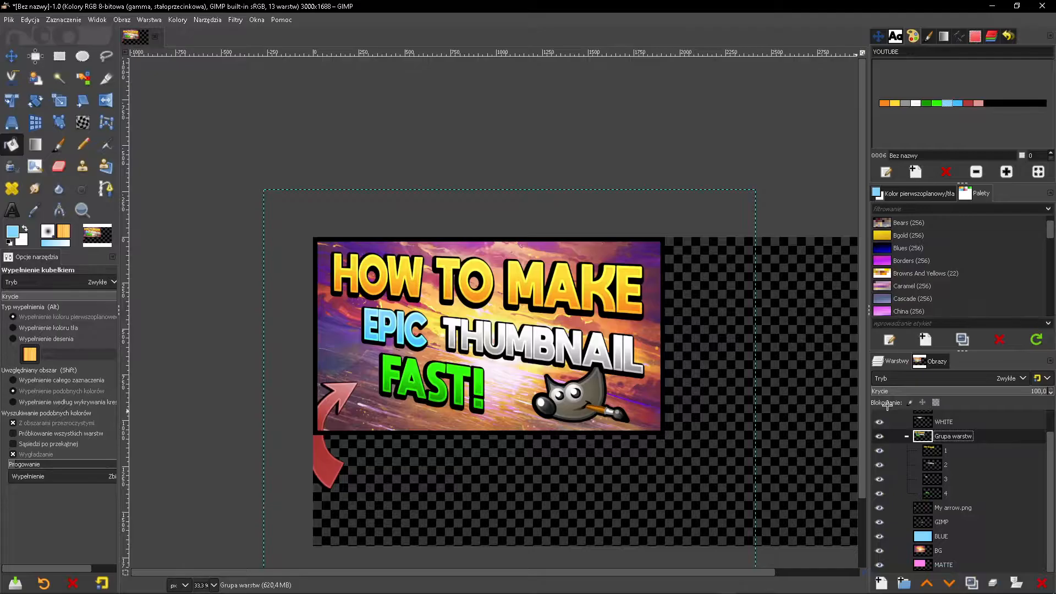
click(881, 583)
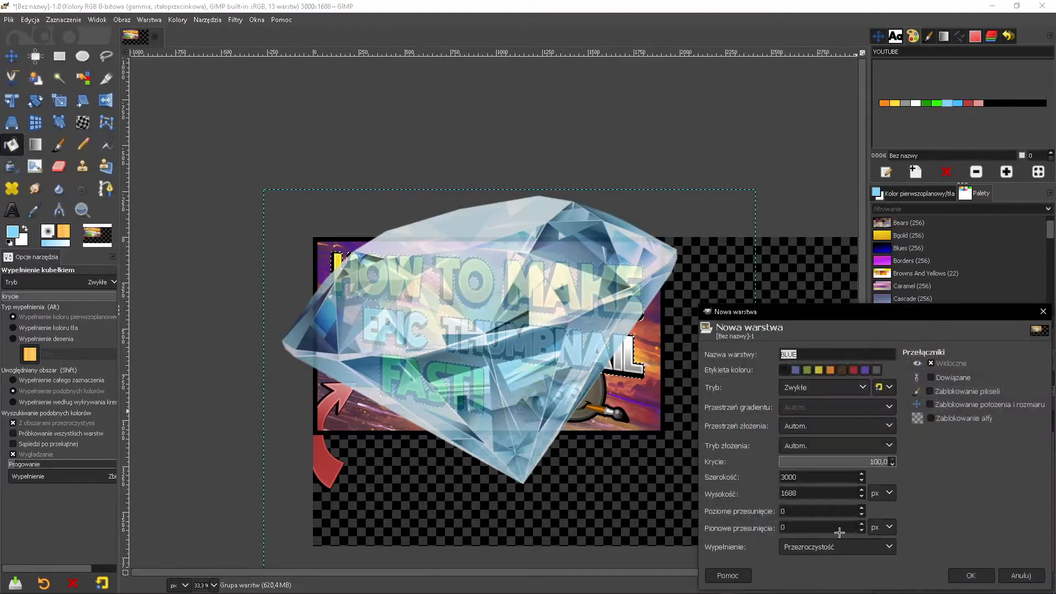
key(Return)
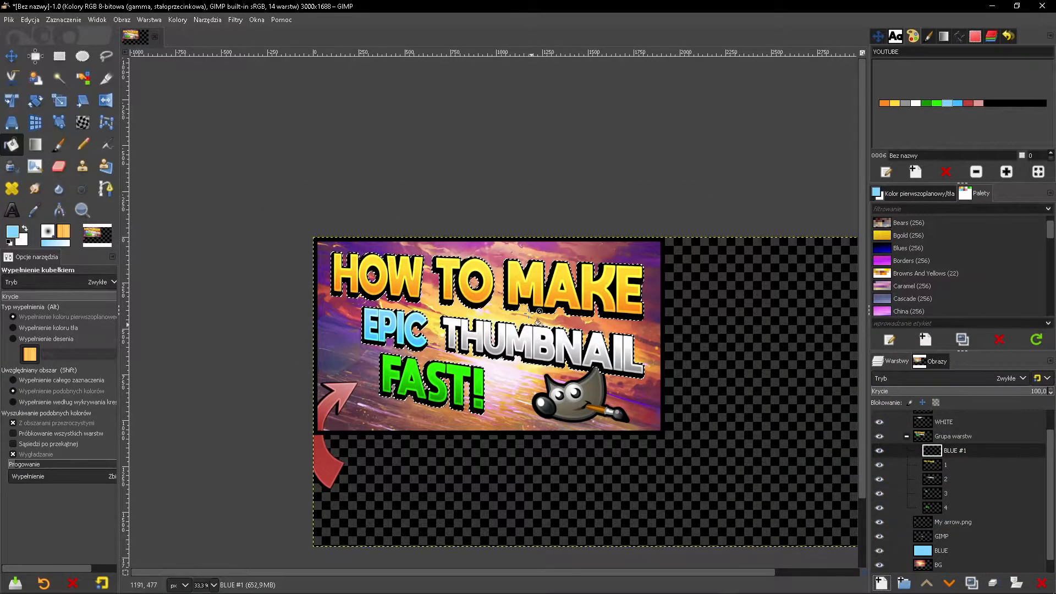
click(451, 330)
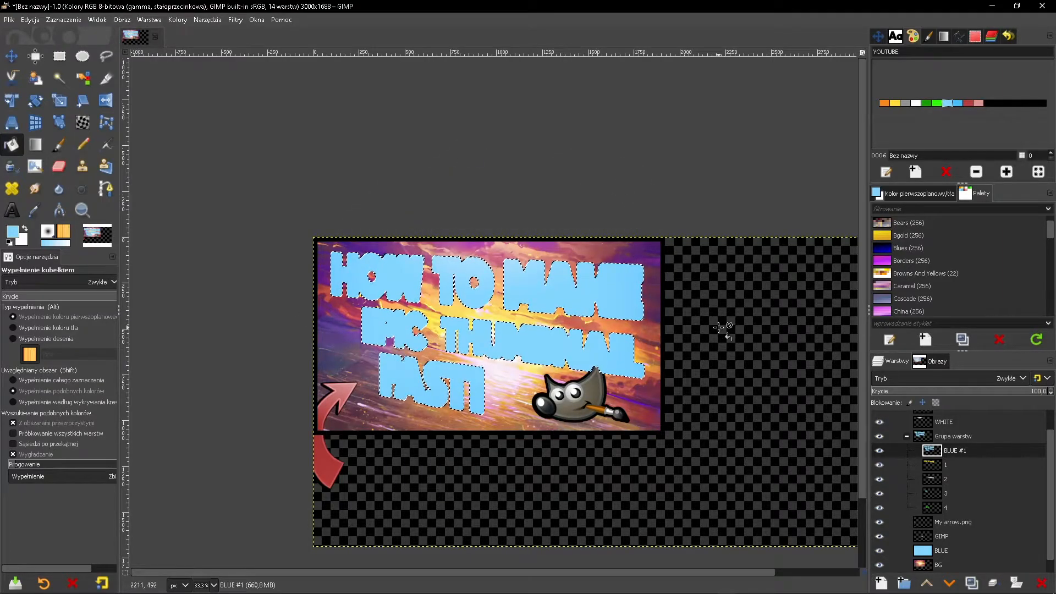
Step: Change the blending mode of the blue layer inside the text group, lower its opacity and clear the selection
click(955, 380)
click(913, 238)
drag(1011, 393, 859, 393)
key(Return)
Step: Apply an Exposure (Ekspozycja) adjustment to the BG layer with exposure -0,2 and a slightly adjusted black level
scroll(940, 493, down, 1)
click(942, 551)
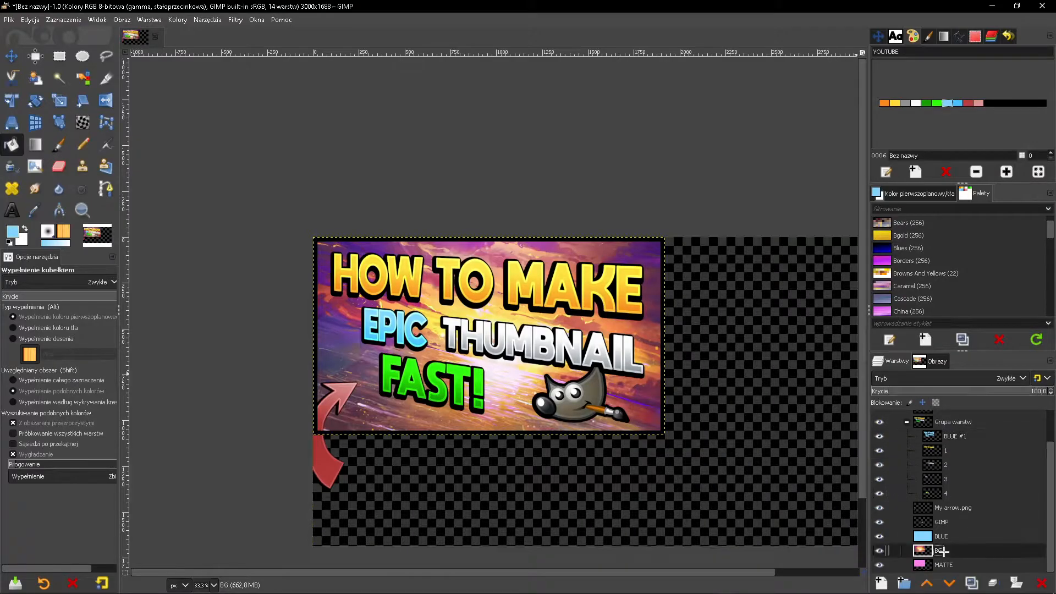
click(175, 21)
click(215, 99)
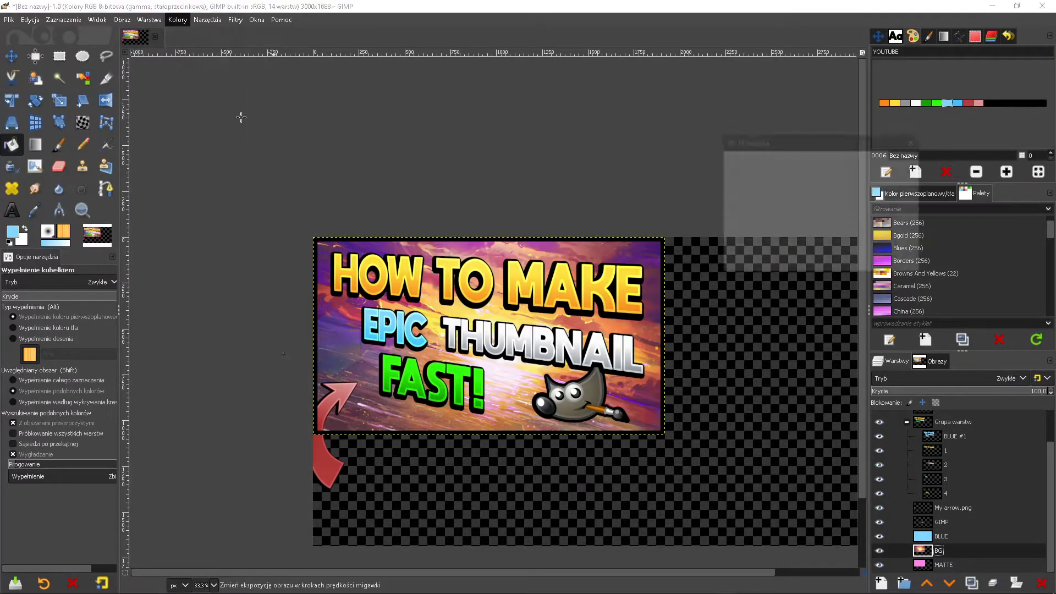
mouse_move(814, 214)
mouse_down()
mouse_move(827, 215)
mouse_move(810, 216)
mouse_up()
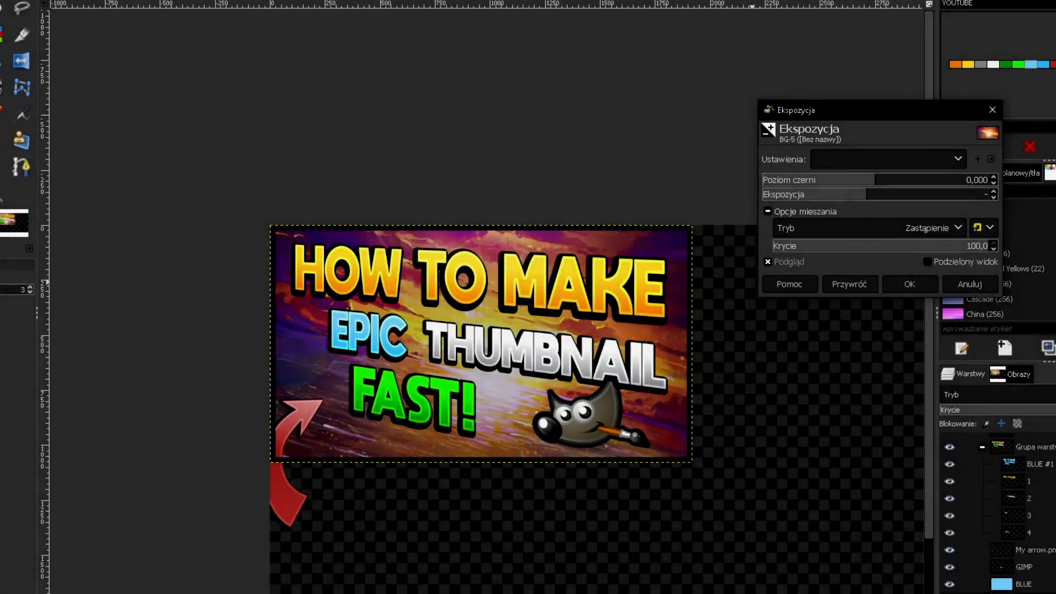
text(0,2)
key(Return)
mouse_move(880, 180)
mouse_down()
mouse_move(895, 181)
mouse_move(886, 181)
mouse_up()
key(BackSpace)
key(BackSpace)
click(911, 283)
Step: Start a Curves (Krzywe) adjustment on the BG layer and bend the value curve at input 133 to output 125
scroll(671, 342, down, 1)
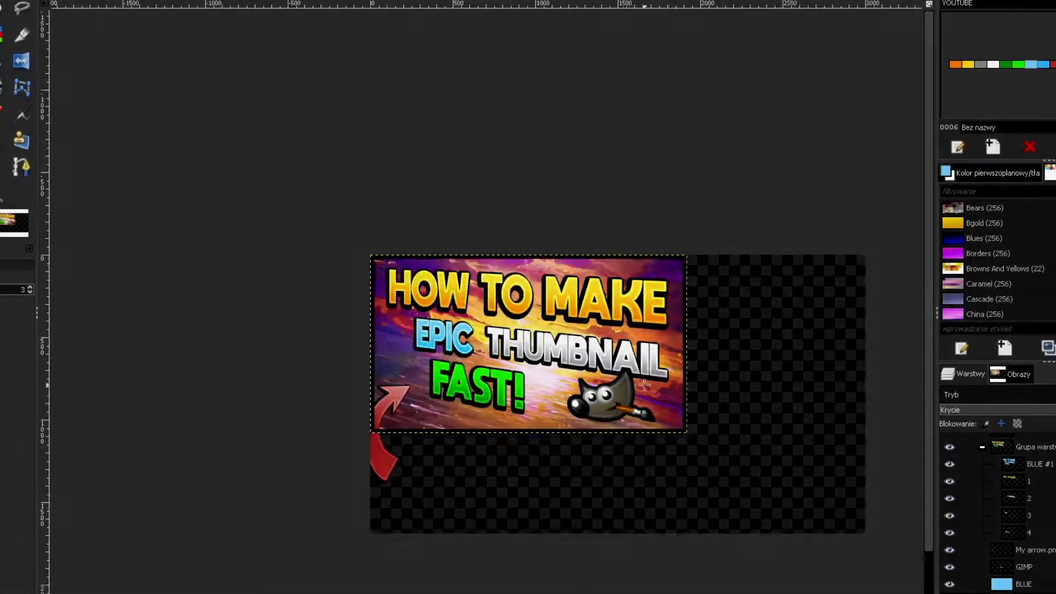
scroll(672, 397, up, 2)
scroll(674, 400, down, 1)
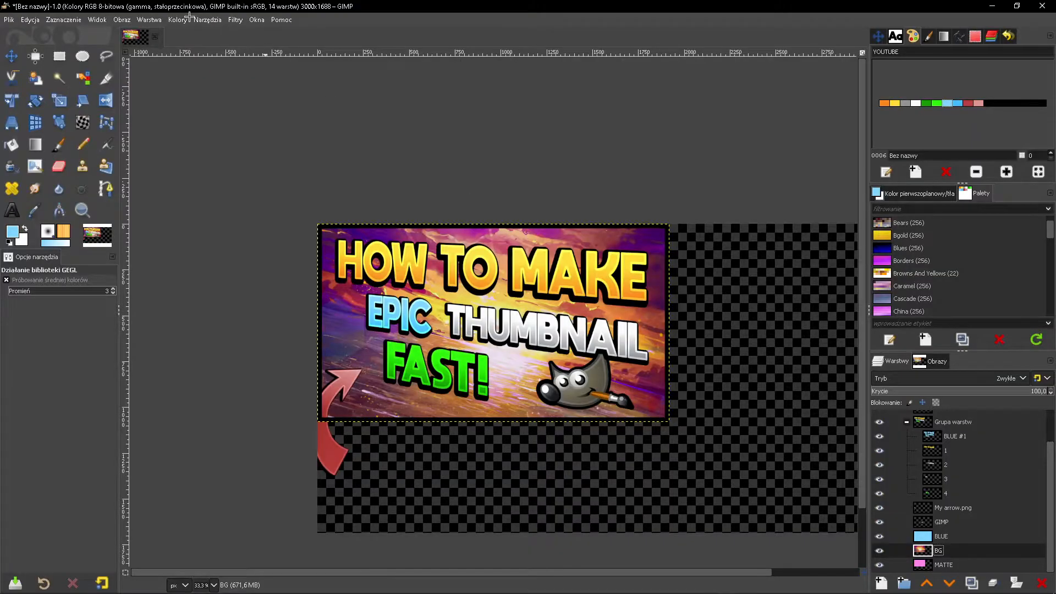
click(188, 19)
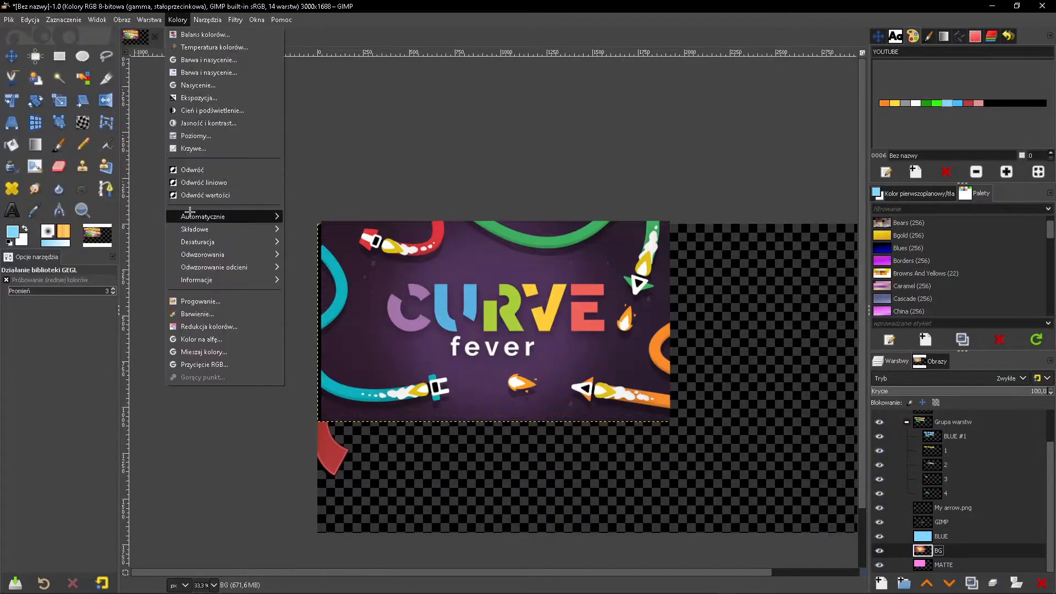
click(219, 152)
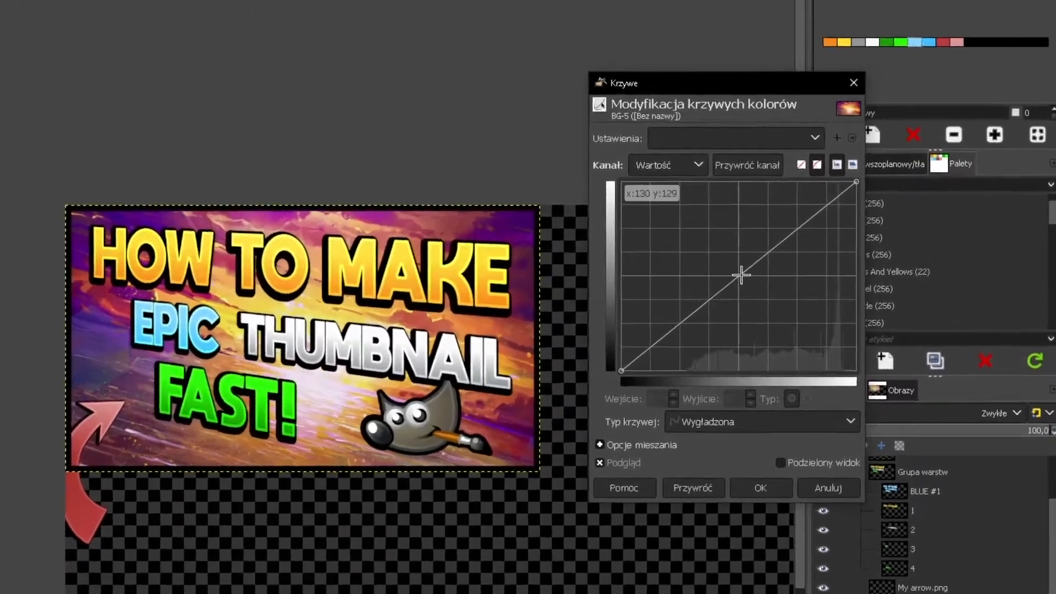
click(819, 276)
drag(687, 277, 690, 279)
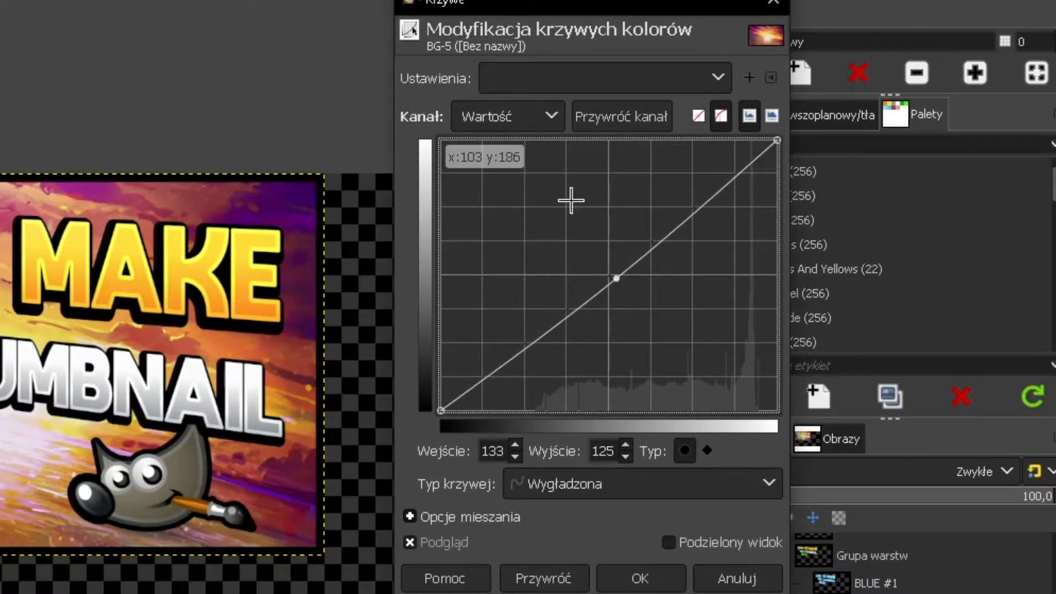
Step: Bend the red channel curve slightly down, placing a point at input 135 and output 131
click(538, 113)
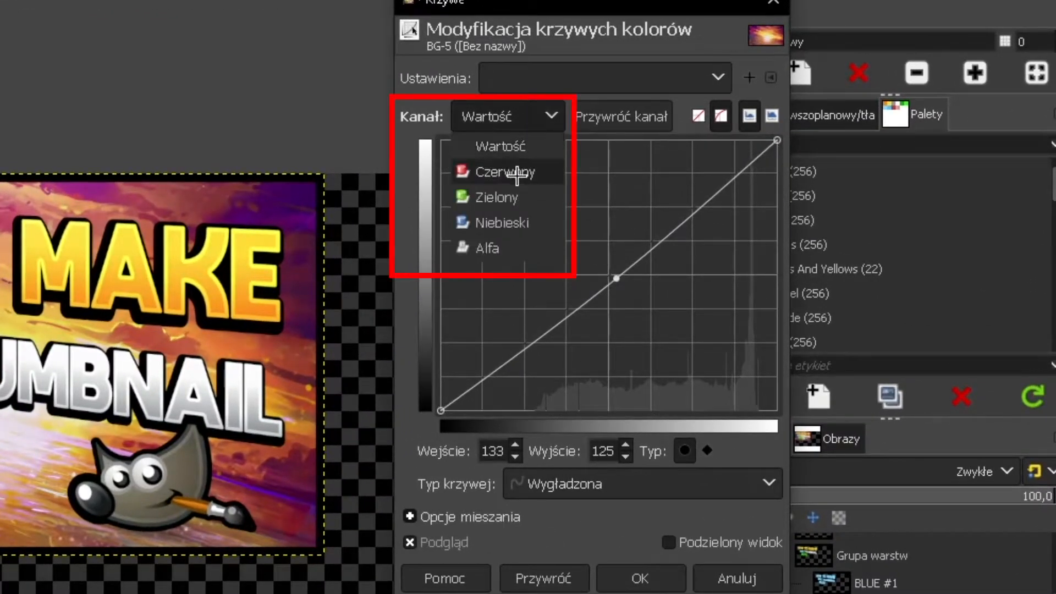
click(514, 172)
drag(618, 266, 620, 271)
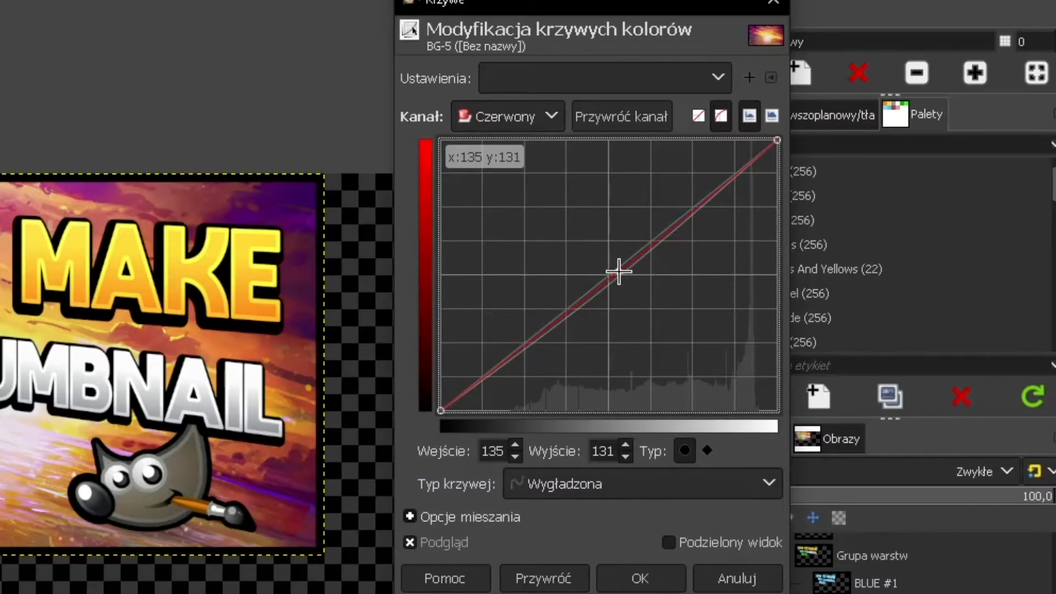
Step: Raise the green channel curve in the midtones and add a second point at input 166 and output 169
click(542, 118)
click(516, 201)
drag(621, 265, 606, 267)
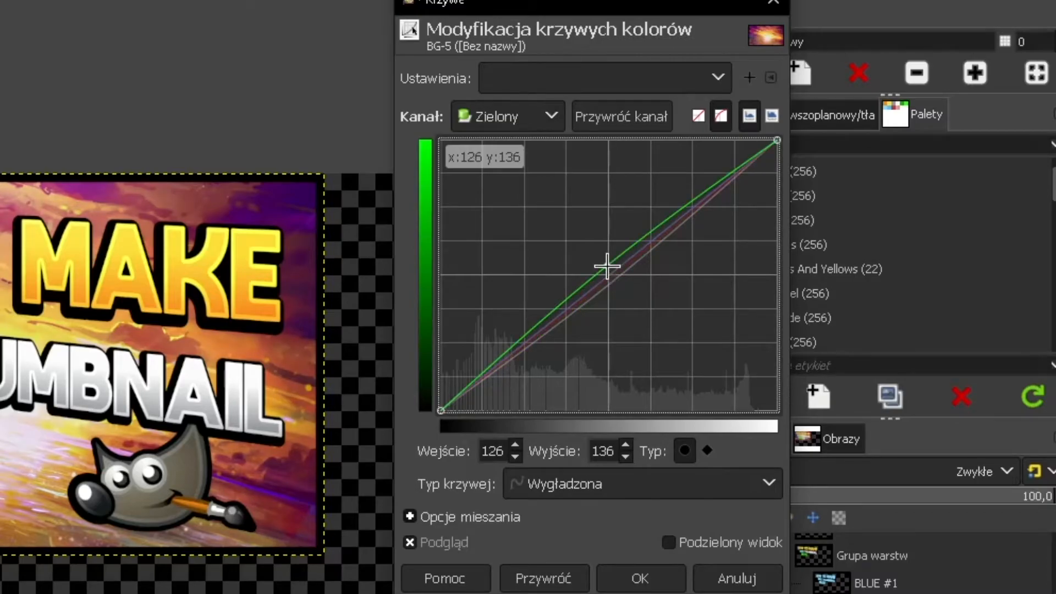
drag(606, 271, 599, 267)
drag(642, 236, 660, 231)
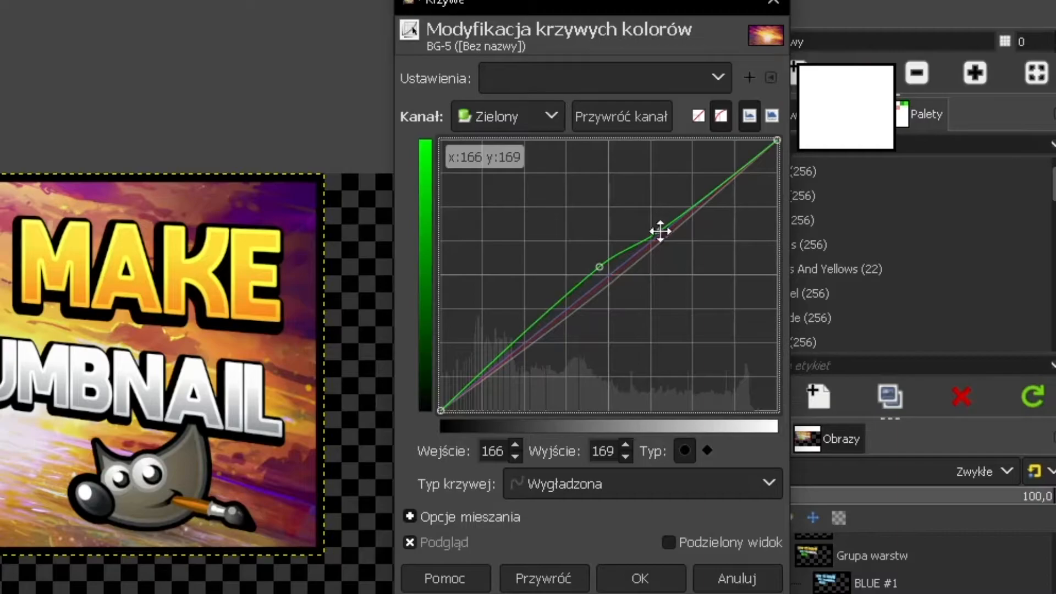
Step: Raise the blue channel curve slightly with a point at input 162 and output 166, and apply the curves
click(550, 116)
click(523, 223)
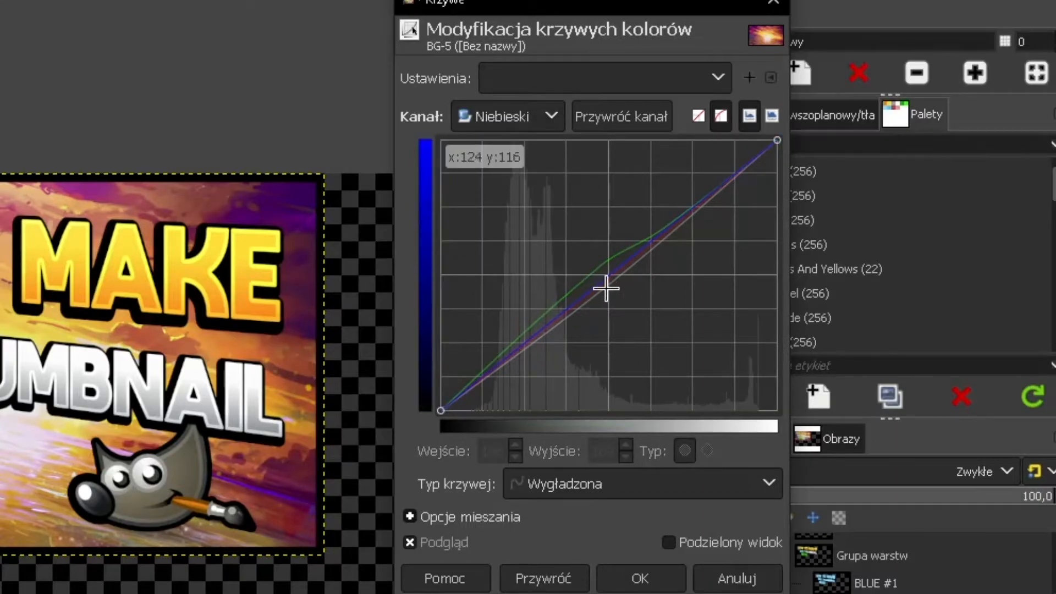
mouse_move(629, 267)
mouse_down()
mouse_move(623, 243)
mouse_move(630, 250)
mouse_up()
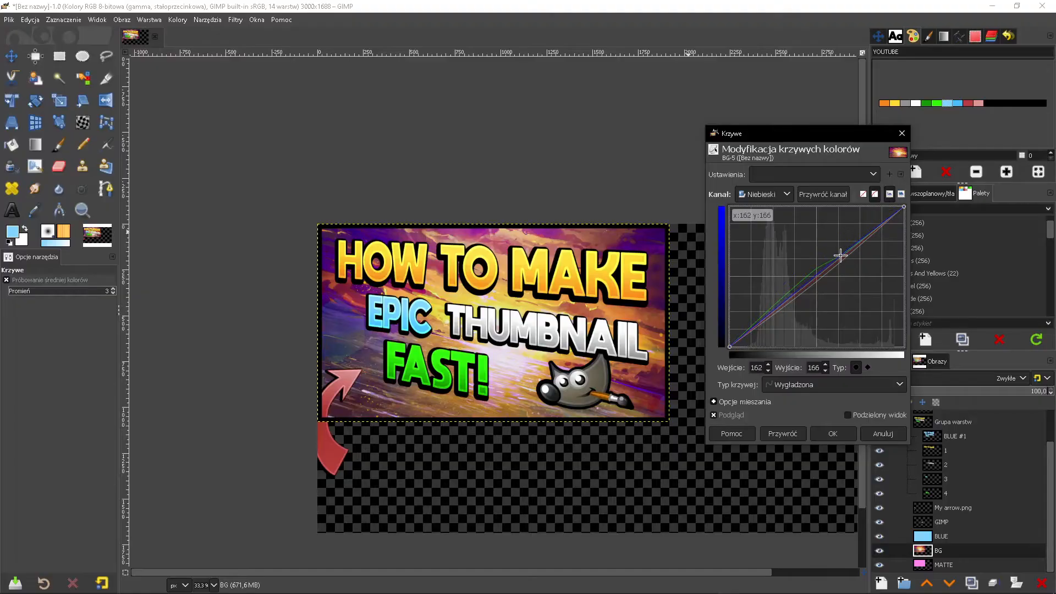
click(832, 434)
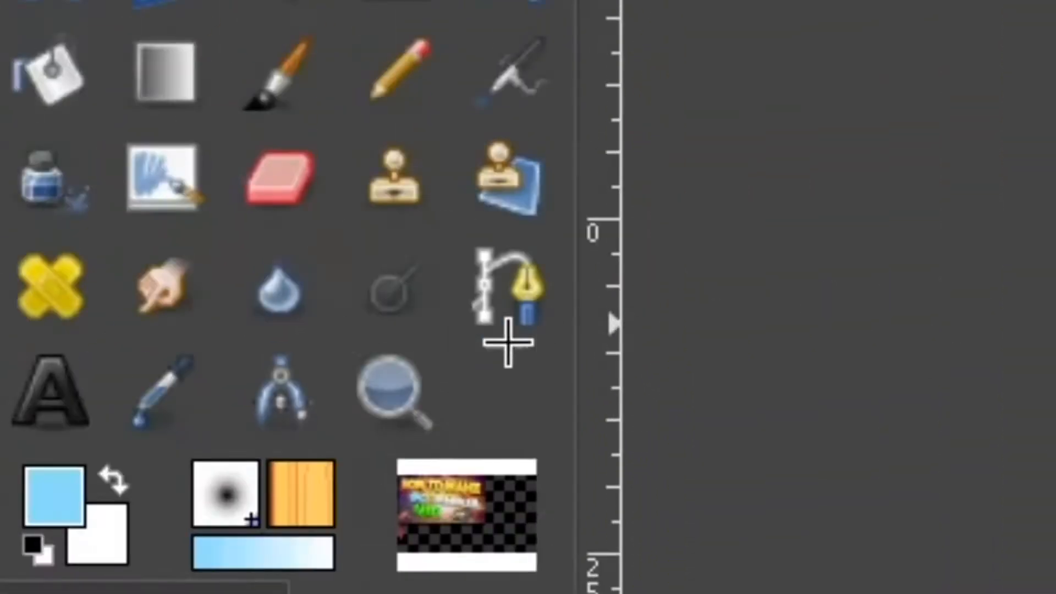
Step: Choose the Paths tool and create a transparent layer named FIGURE between BORDER and BLACK
click(509, 264)
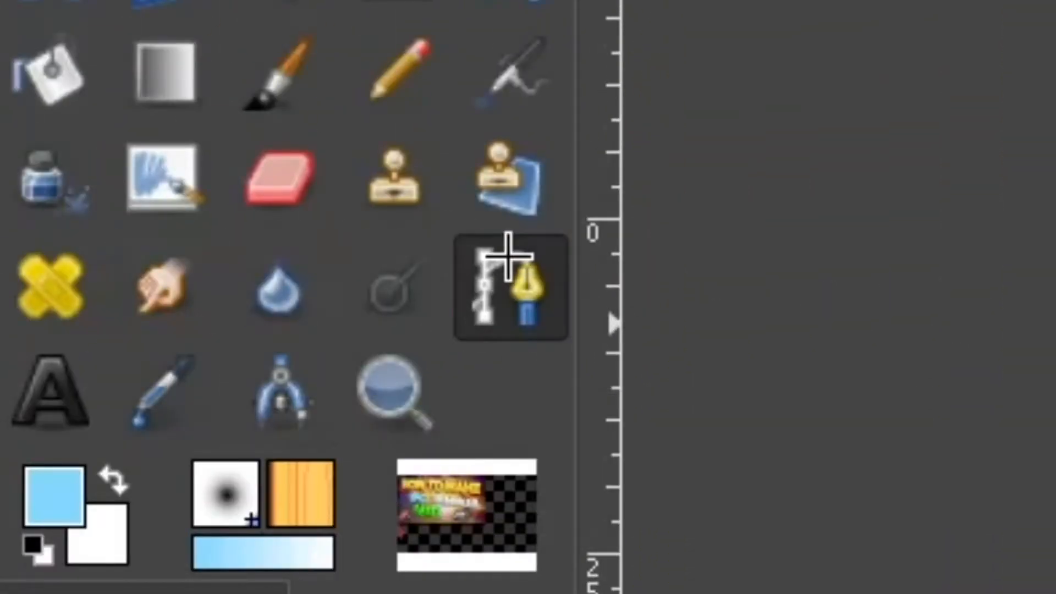
click(880, 582)
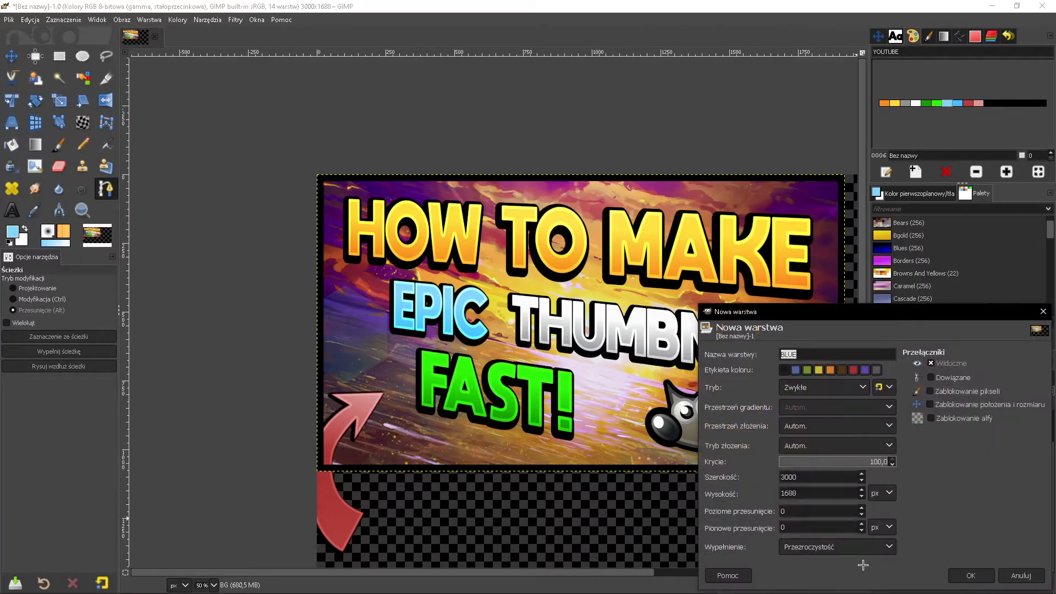
key(Return)
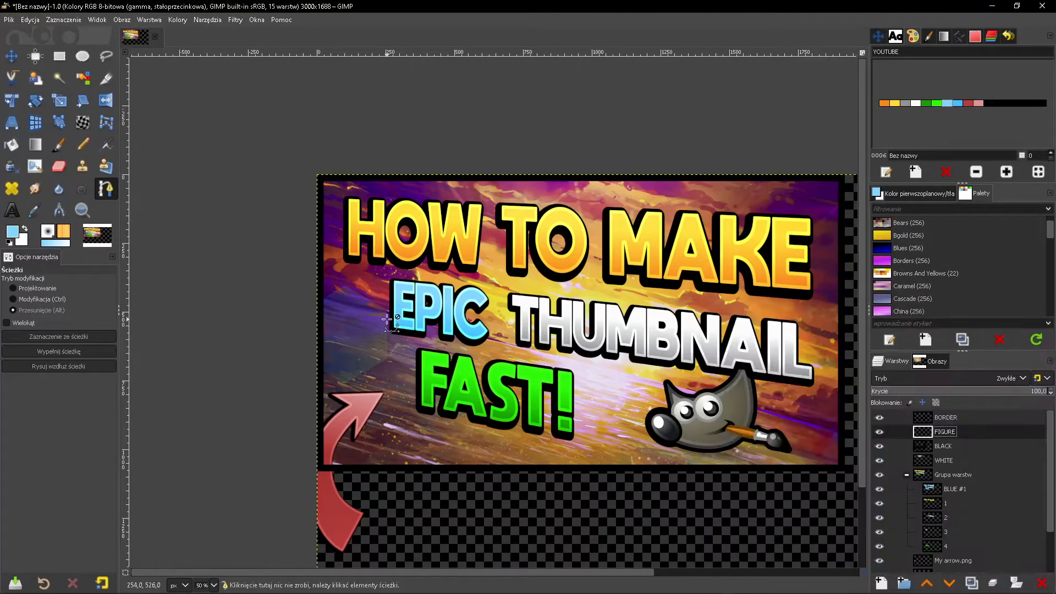
Step: Draw a closed six-sided path in Design mode with the Polygonal (Wielokąt) option beside the word EPIC, overlapping the thumbnail's left edge
click(46, 288)
click(347, 284)
click(389, 312)
click(22, 323)
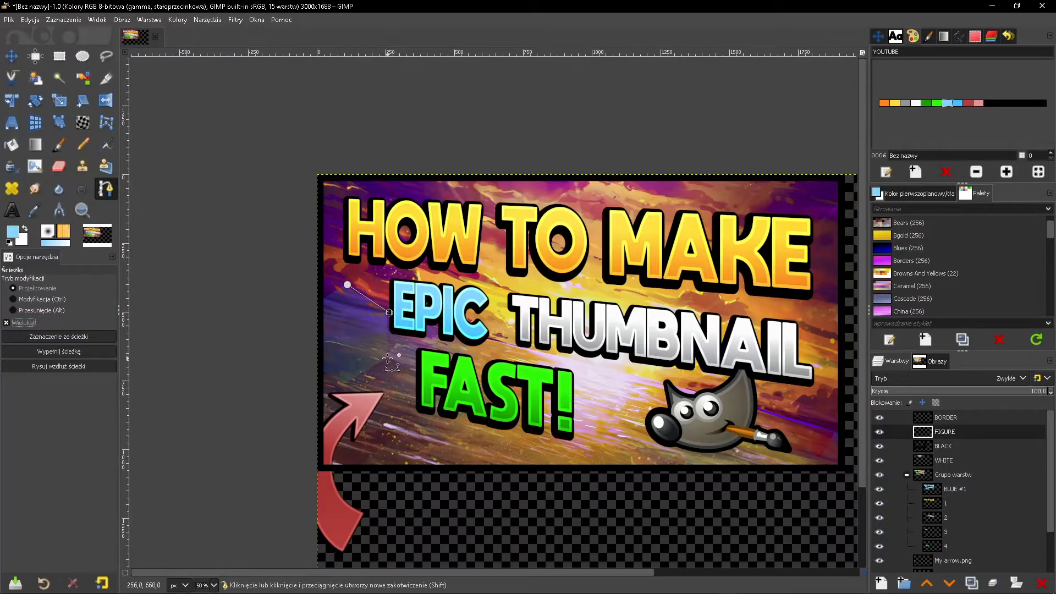
click(296, 355)
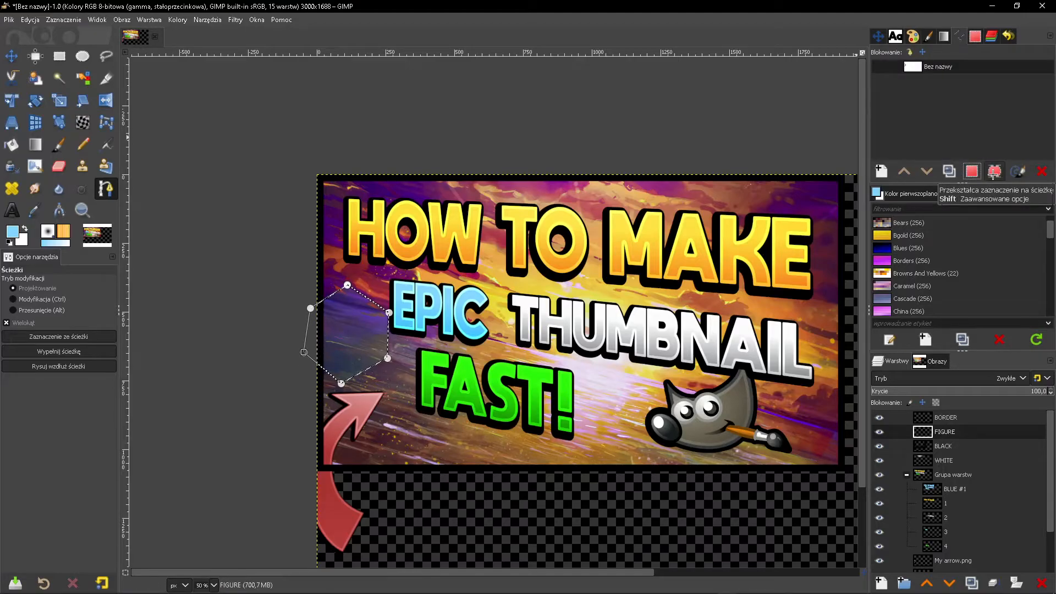
Step: Make the hexagonal path visible in the paths list and move it over the middle of the word THUMBNAIL
click(879, 67)
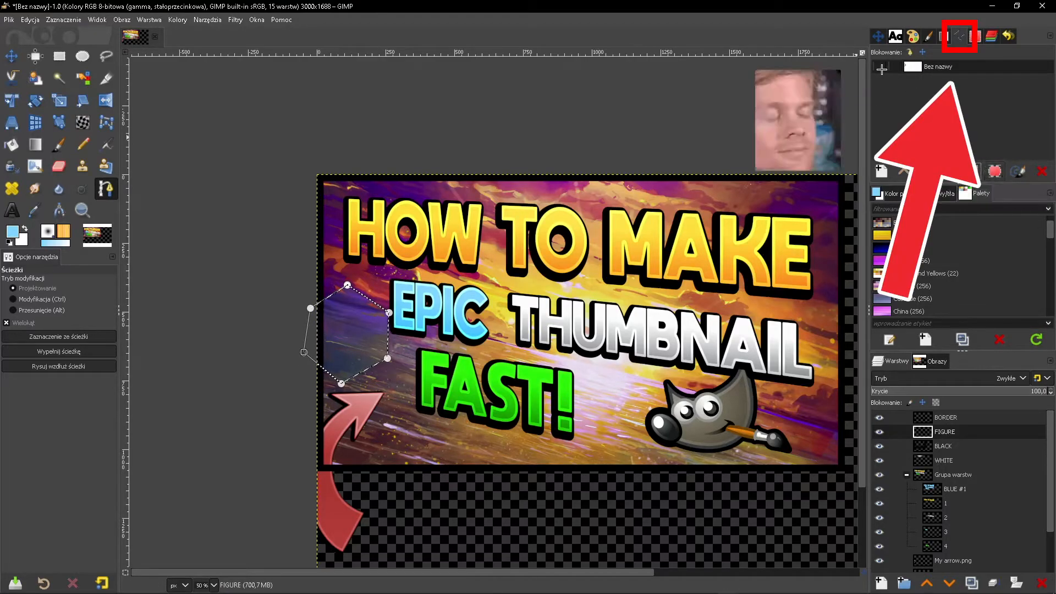
key(alt)
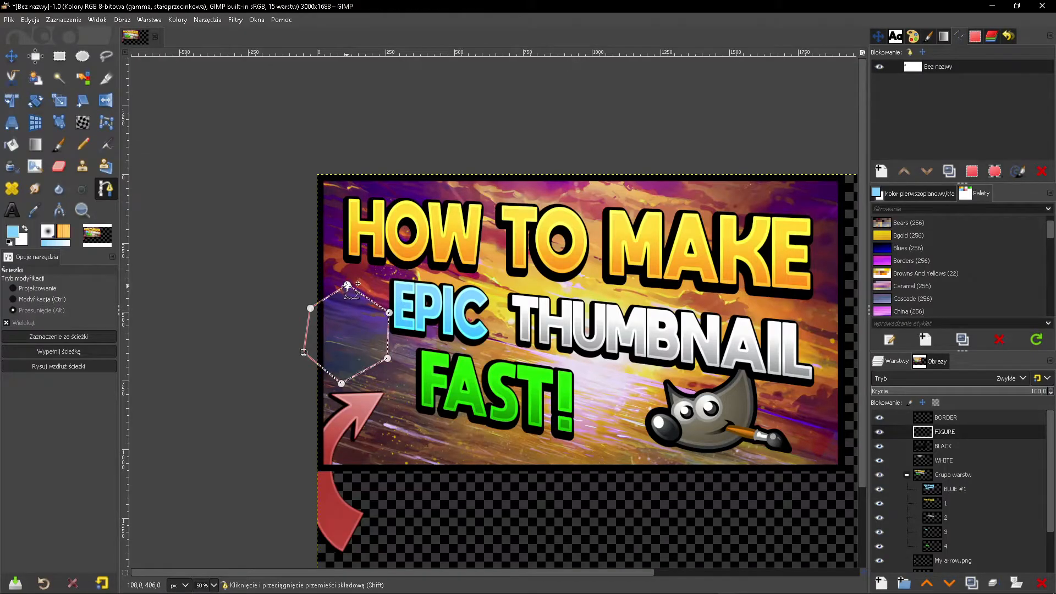
drag(347, 285, 606, 268)
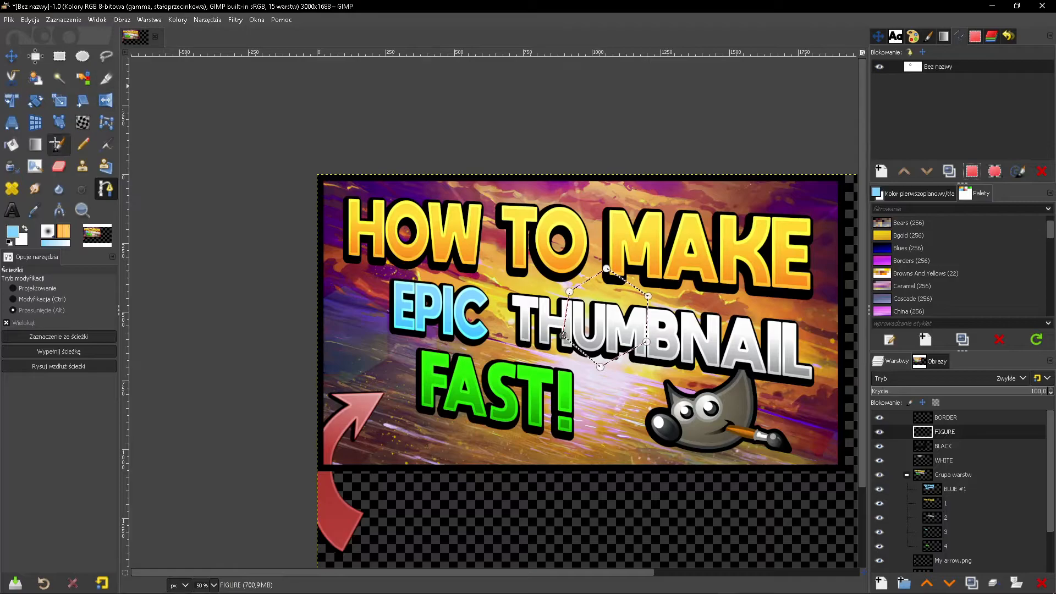
Step: Fill the hexagon on FIGURE with the light blue foreground colour, with 30% layer opacity and Overlay (Pokrywanie) mode
click(30, 20)
click(62, 213)
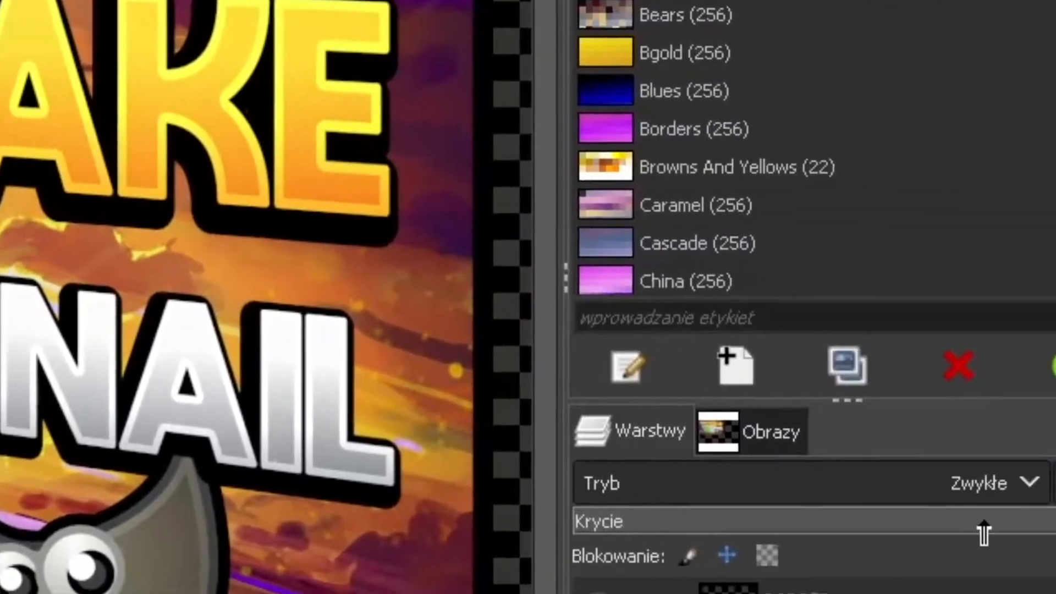
click(1006, 520)
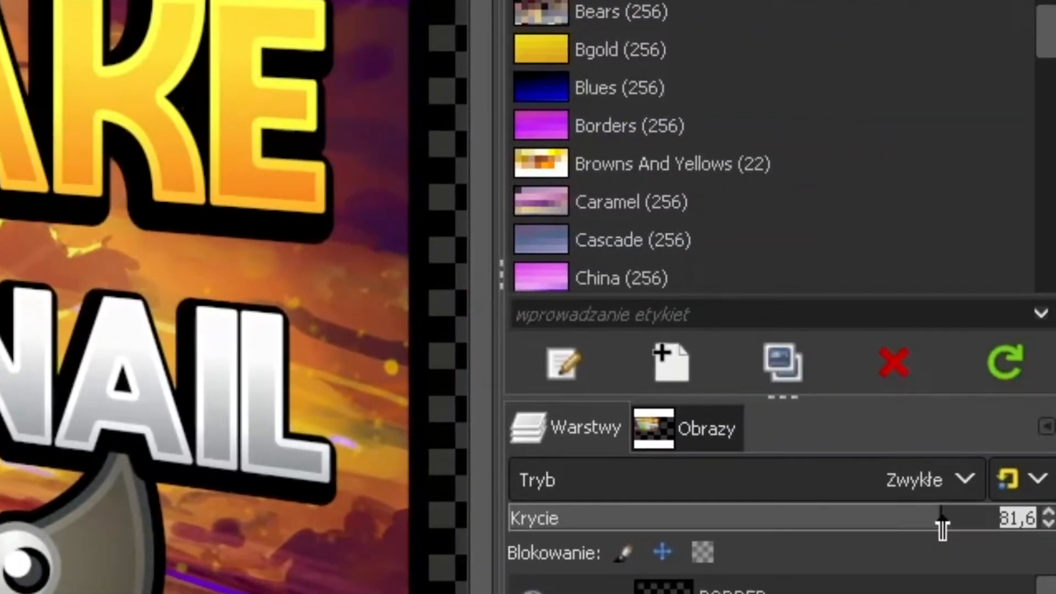
text(30)
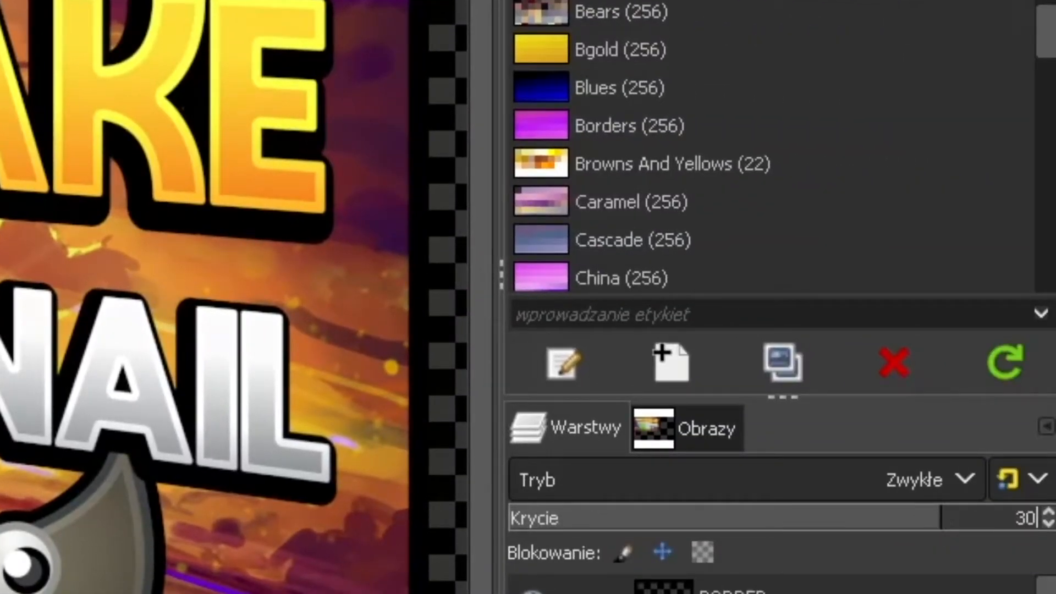
click(924, 210)
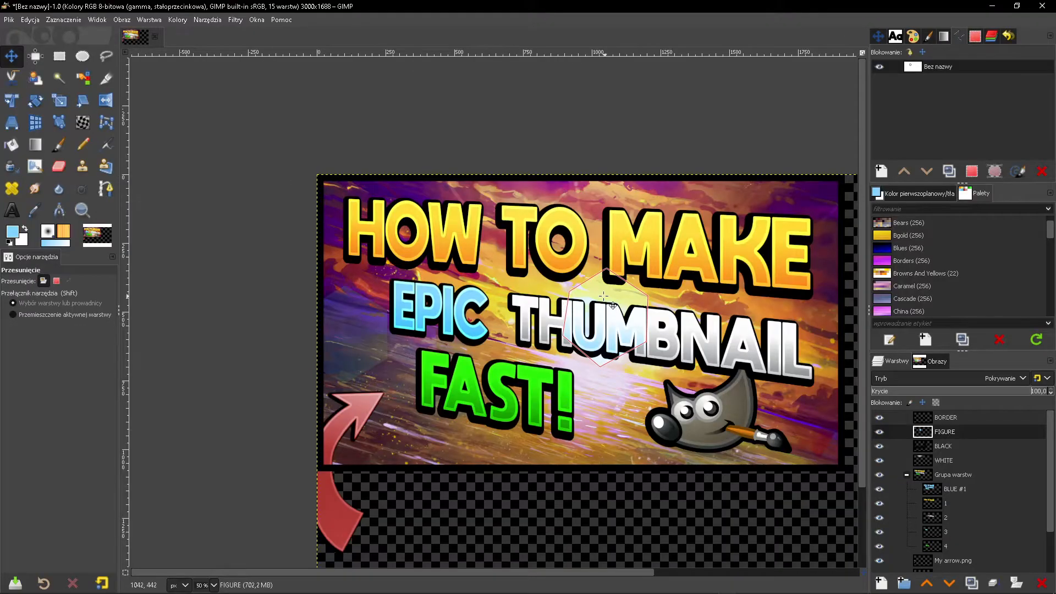
Step: Place the hexagon beside the arrow tip at 40% opacity and crop the FIGURE layer to its content
drag(604, 297, 404, 385)
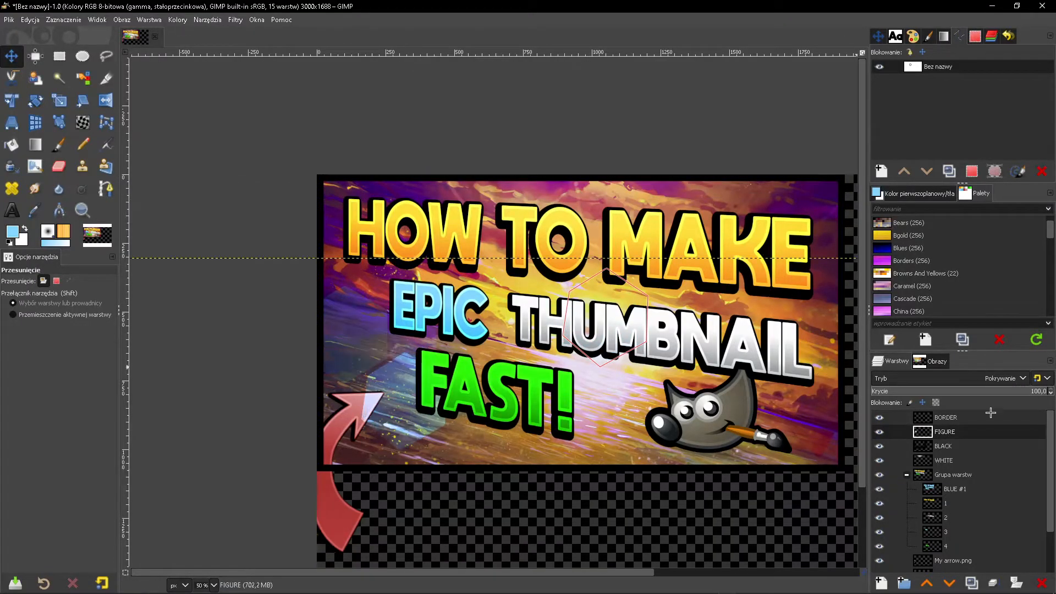
drag(1000, 385, 941, 386)
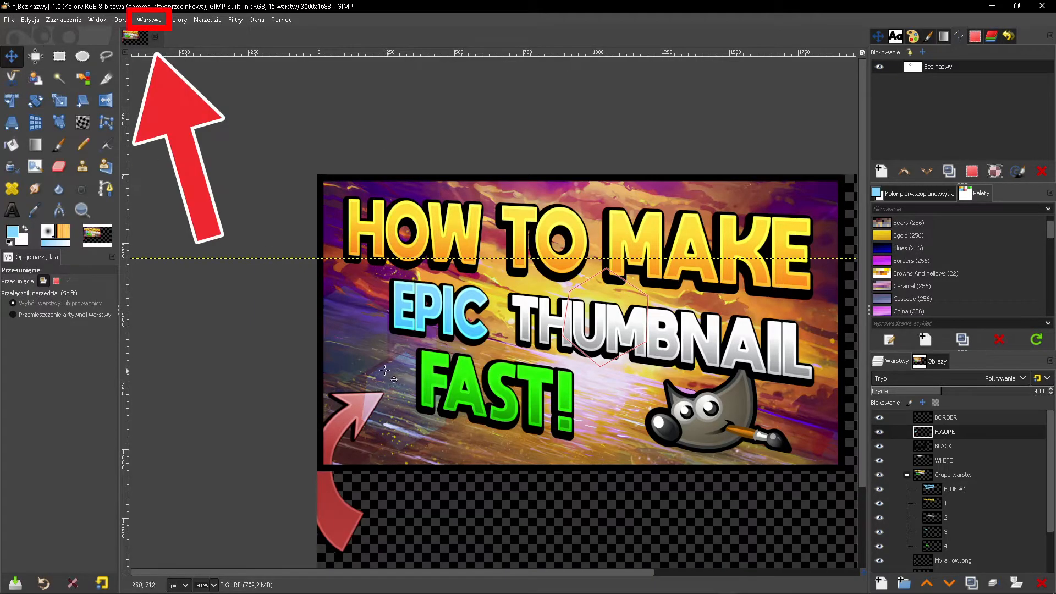
drag(396, 375, 396, 374)
click(163, 18)
click(188, 230)
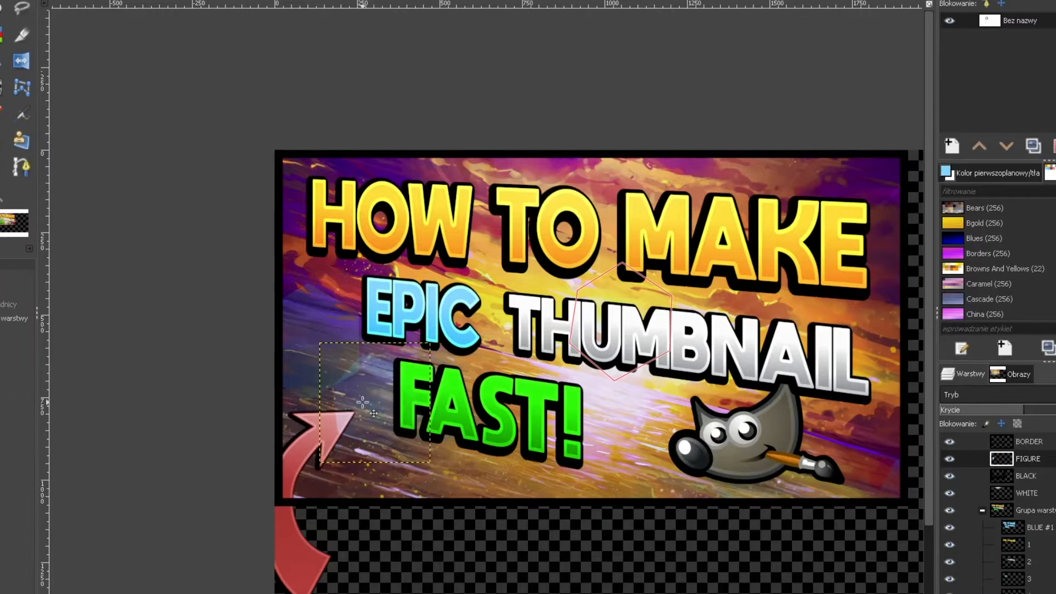
Step: Place a duplicate of the hexagon over the mascot's brush and scale it to 229 × 249 px
drag(363, 402, 888, 499)
mouse_move(828, 466)
mouse_down()
mouse_move(830, 434)
mouse_move(800, 400)
mouse_up()
click(972, 583)
key(Return)
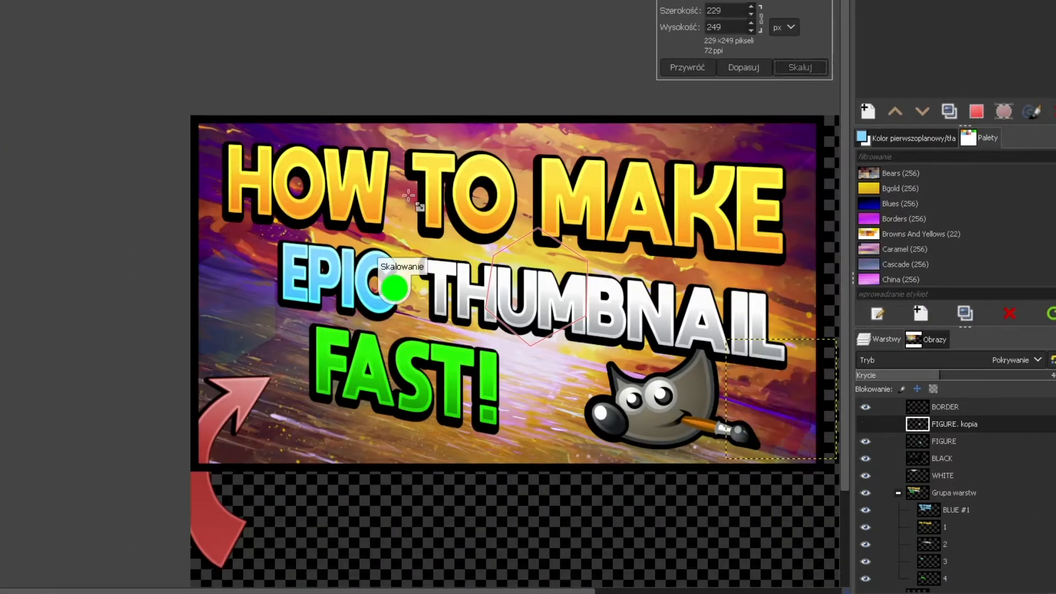
Step: Spread further duplicates of the small hexagon around the thumbnail and collect all hexagon layers in a FIGURES group below BLUE
drag(787, 400, 778, 420)
key(ctrl+shift+d)
drag(778, 419, 449, 151)
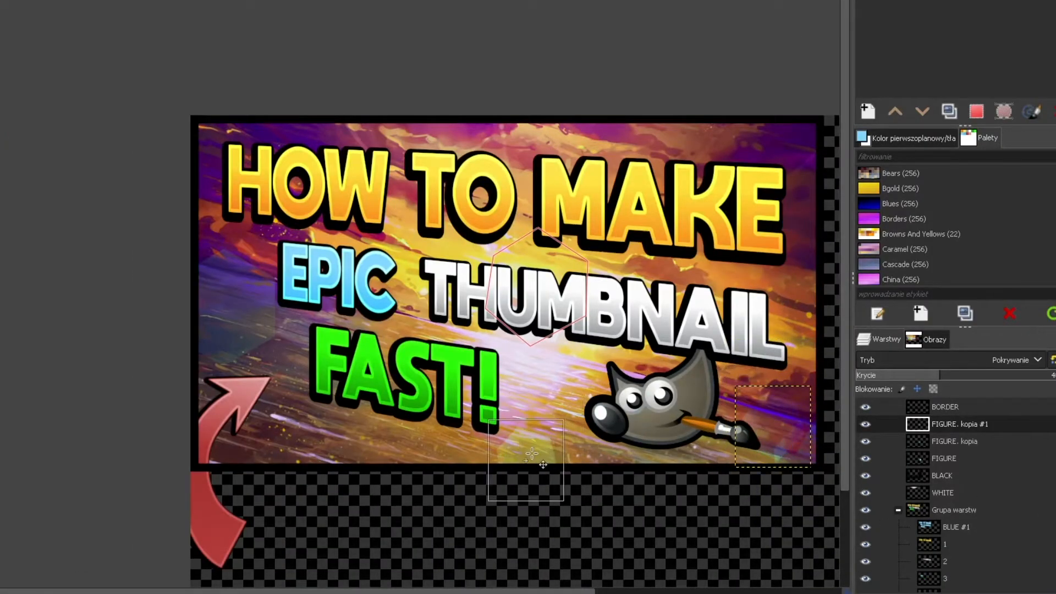
key(ctrl+shift+d)
key(ctrl+shift+d)
drag(449, 151, 318, 221)
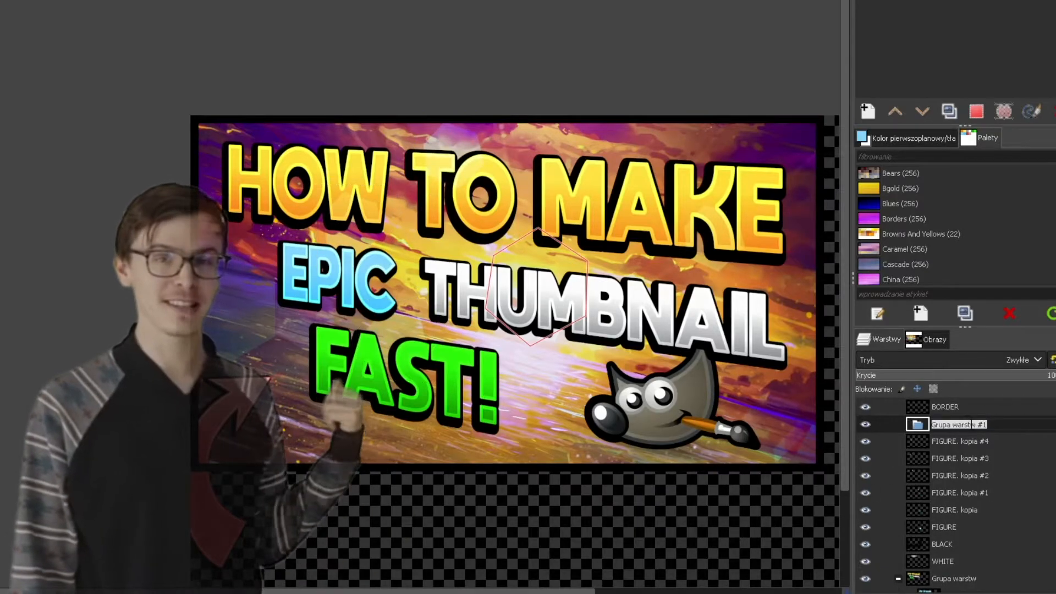
drag(935, 460, 957, 514)
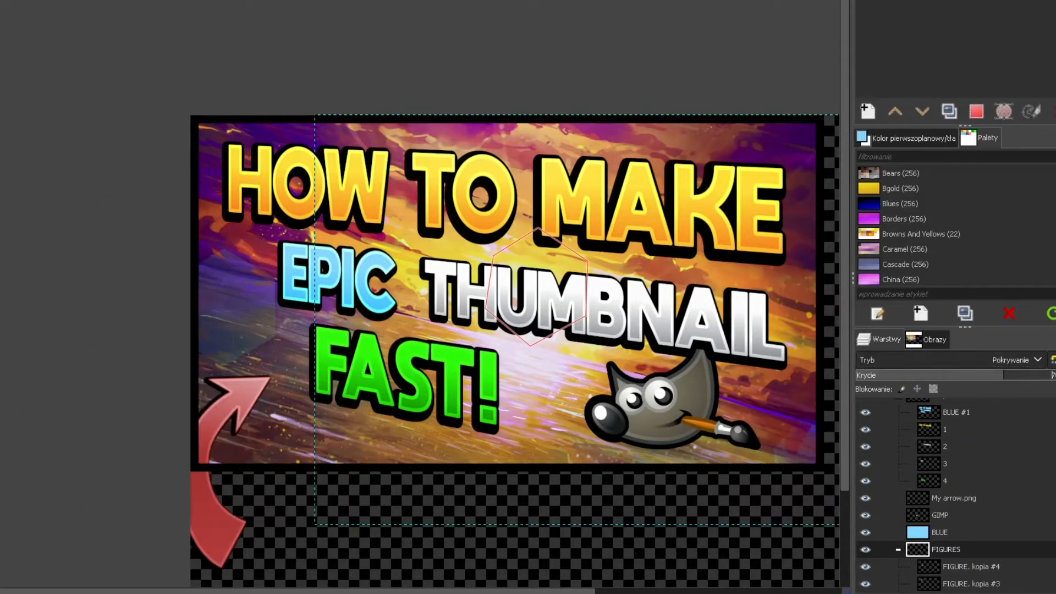
Step: Try a lower opacity and a different blend mode on the FIGURES group, and undo both changes
drag(1045, 375, 1003, 375)
scroll(810, 524, up, 4)
scroll(759, 486, down, 4)
click(1037, 361)
click(1018, 346)
key(ctrl+z)
key(ctrl+z)
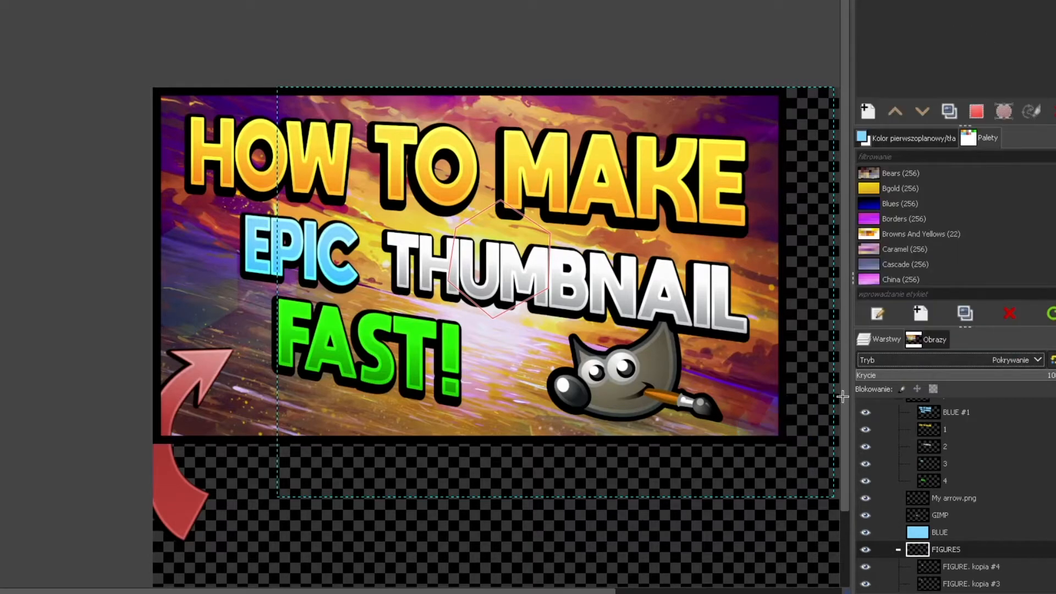
Step: Crop the image to a selection made from the BG layer's alpha channel and hide the hexagonal path
scroll(980, 557, up, 2)
right_click(949, 547)
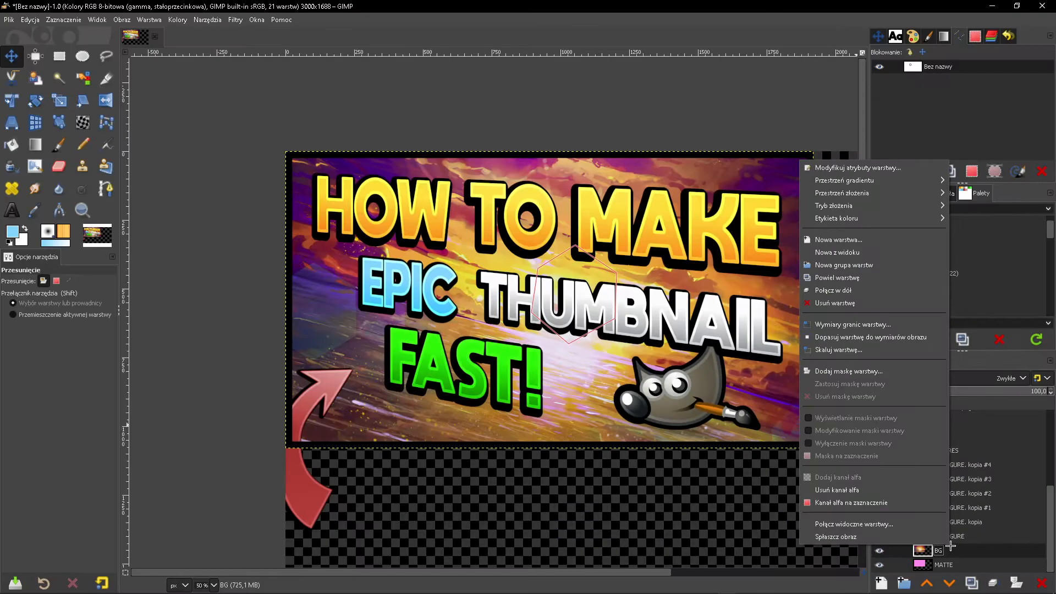
click(889, 501)
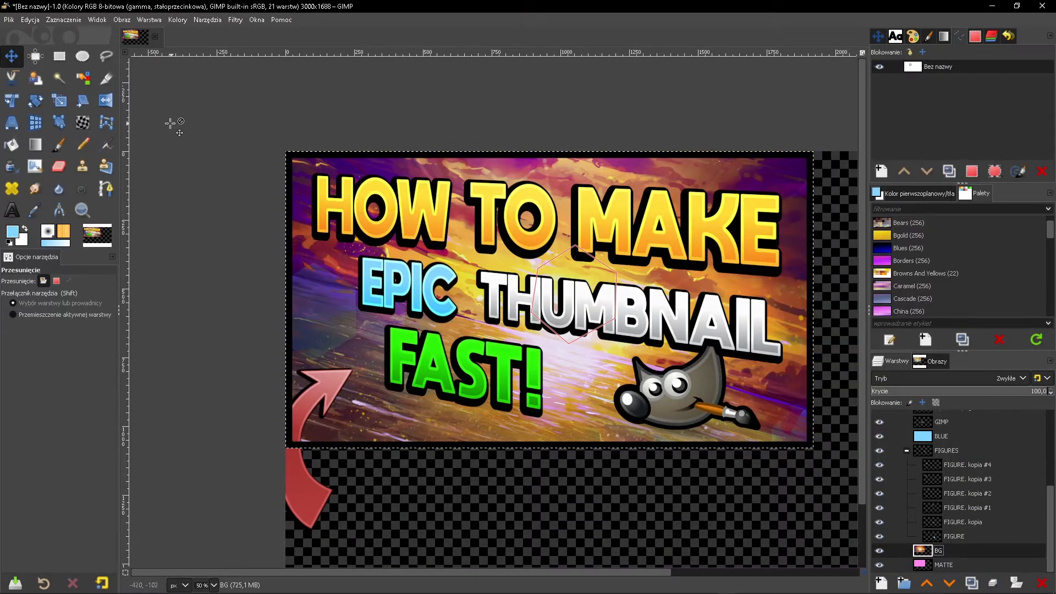
click(122, 19)
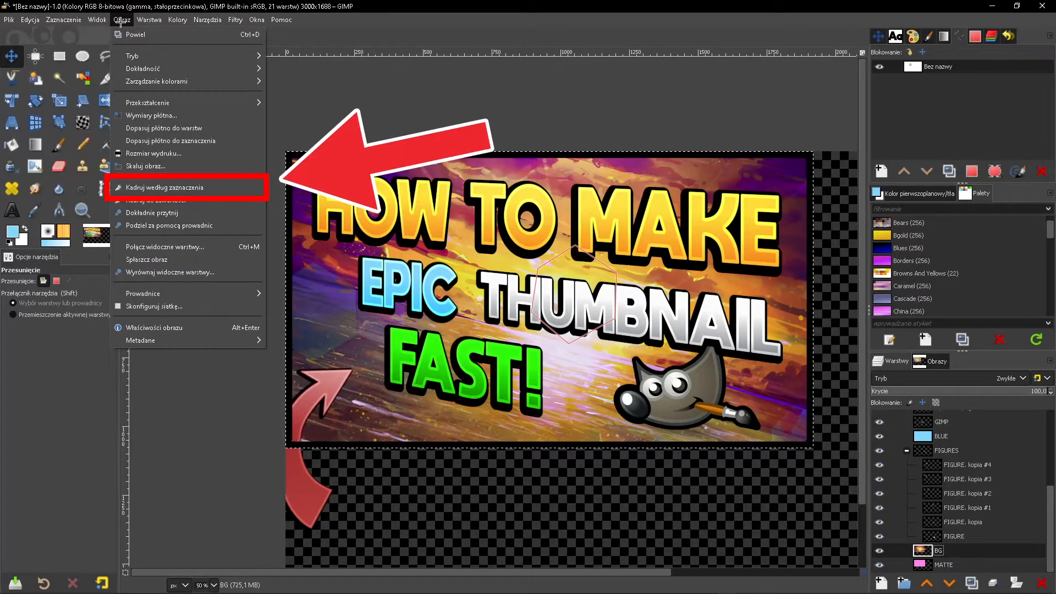
click(183, 187)
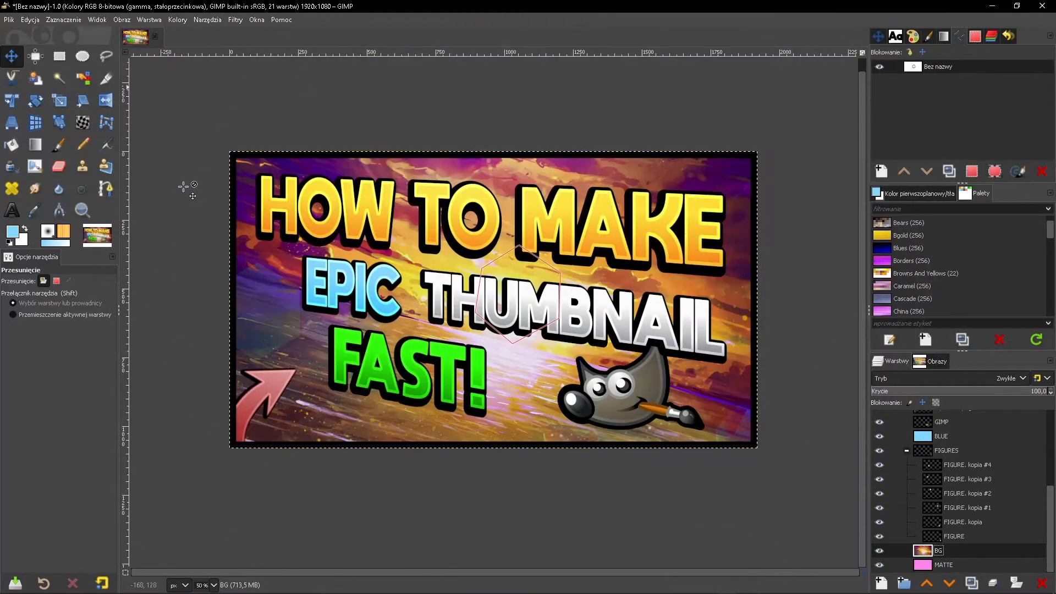
click(880, 67)
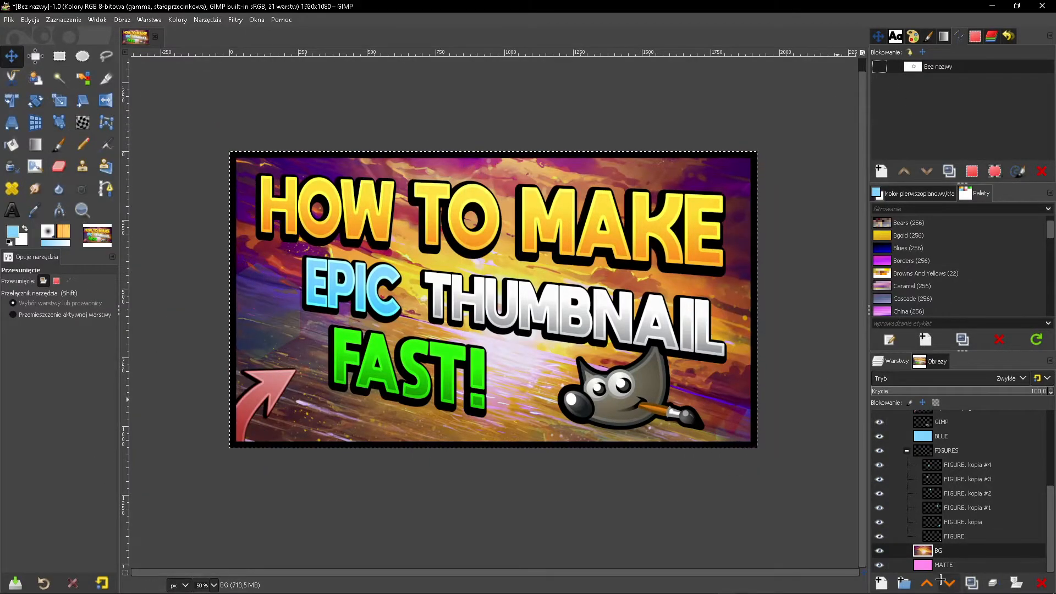
Step: Create a layer named TEXT SHADOWS and place it in the text layer group between BLUE #1 and 1
click(883, 582)
text(TEXT SHADOWS)
key(Return)
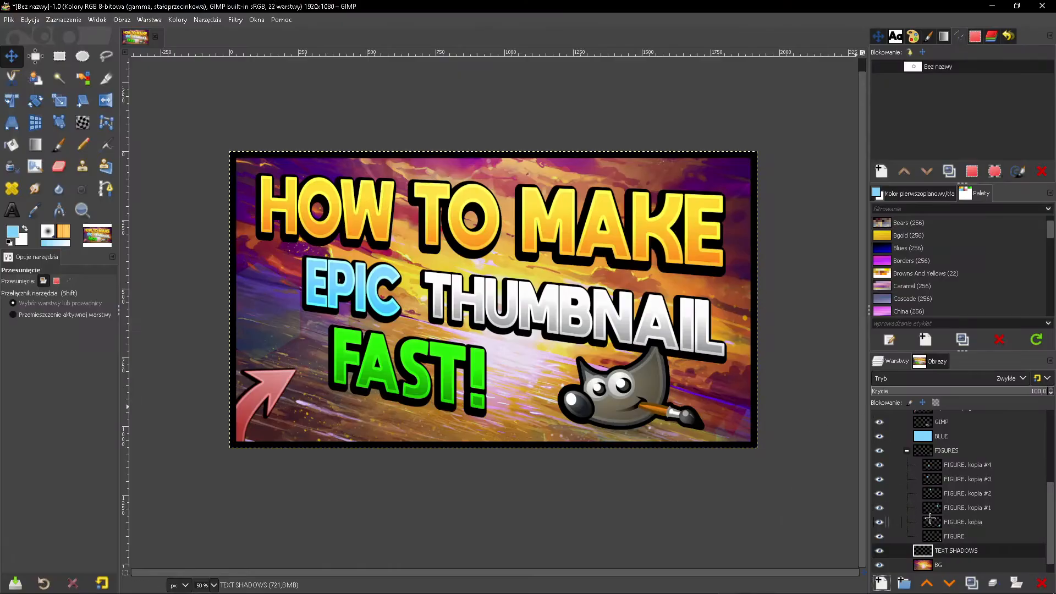
drag(946, 552, 960, 466)
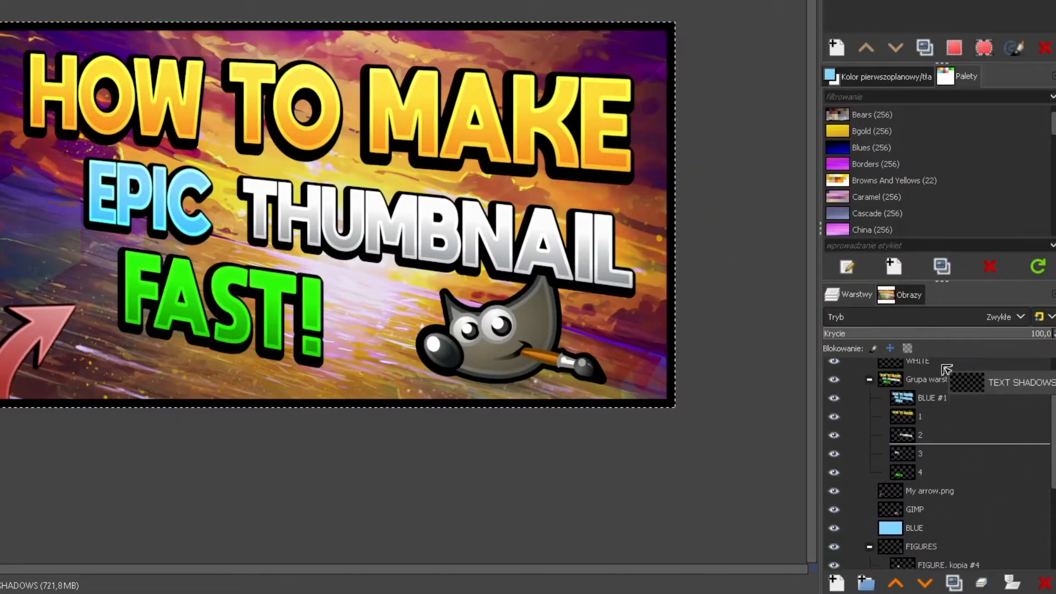
drag(938, 430, 966, 473)
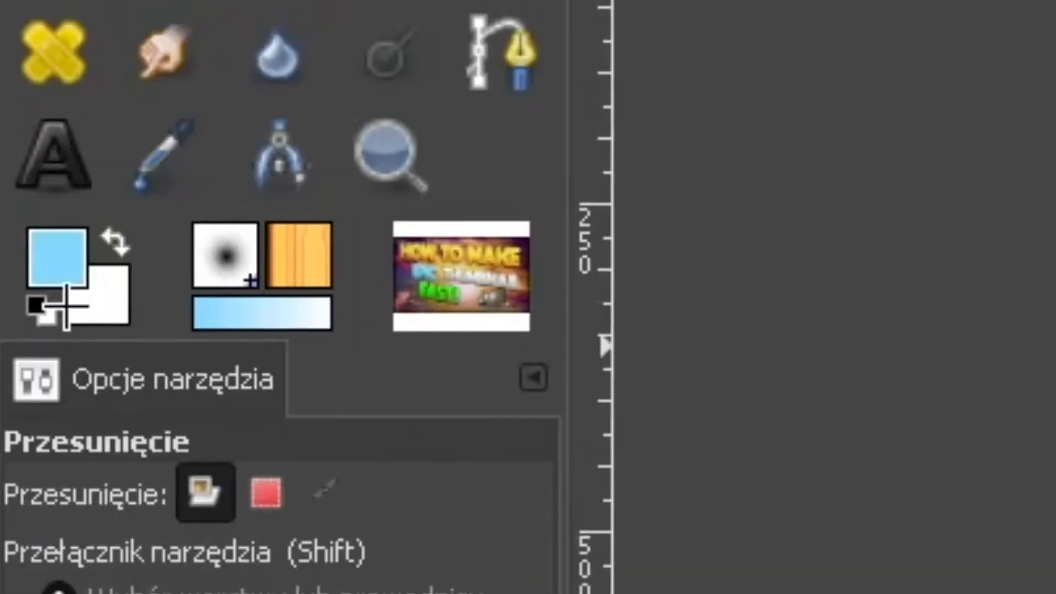
Step: Set up a black size 38 Paintbrush and give TEXT SHADOWS Overlay (Pokrywanie) mode with about 45% opacity
click(9, 242)
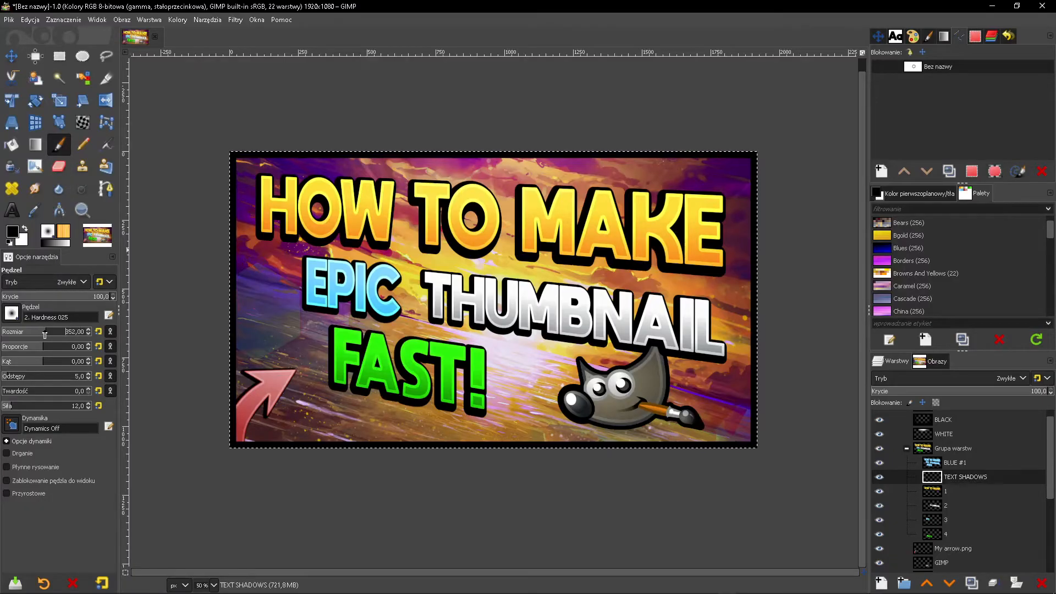
click(14, 332)
click(934, 378)
click(915, 225)
click(949, 391)
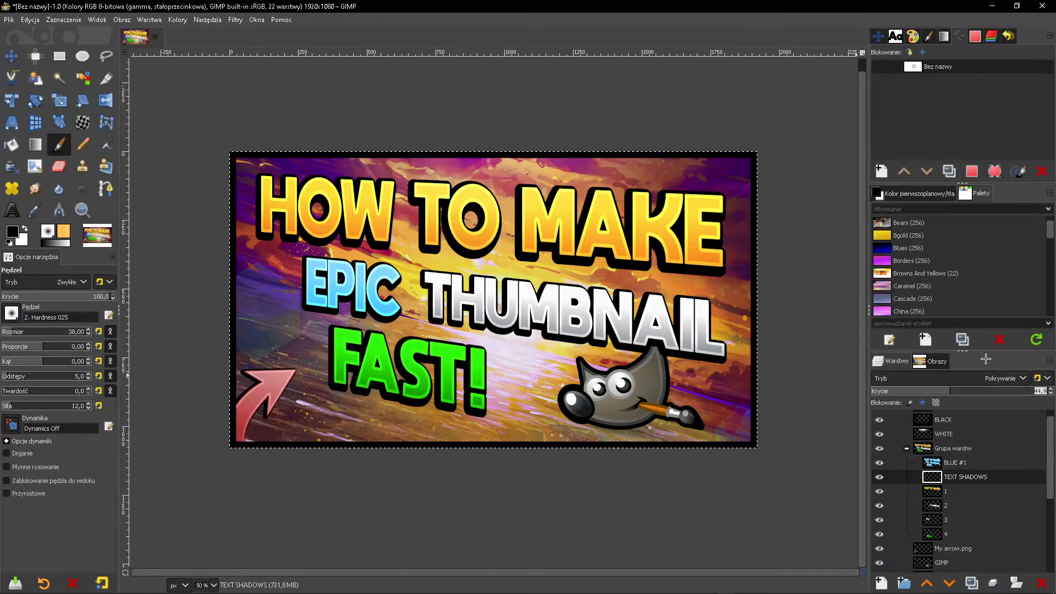
Step: Examine the edges of the title letters and the mascot up close for where shading belongs
scroll(668, 287, up, 3)
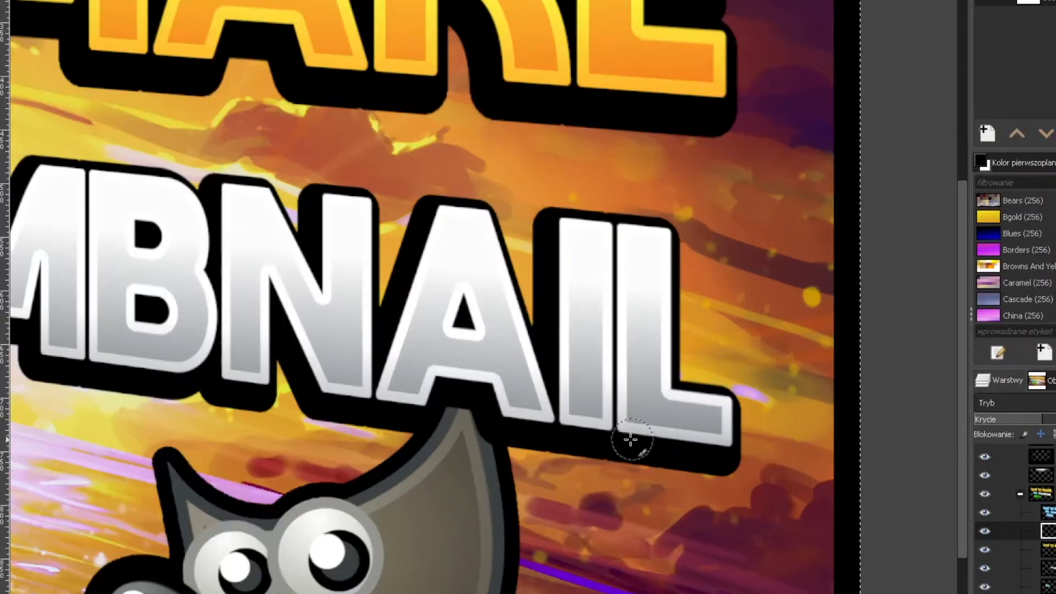
scroll(579, 247, left, 5)
scroll(253, 219, up, 5)
scroll(216, 287, right, 4)
scroll(259, 208, left, 10)
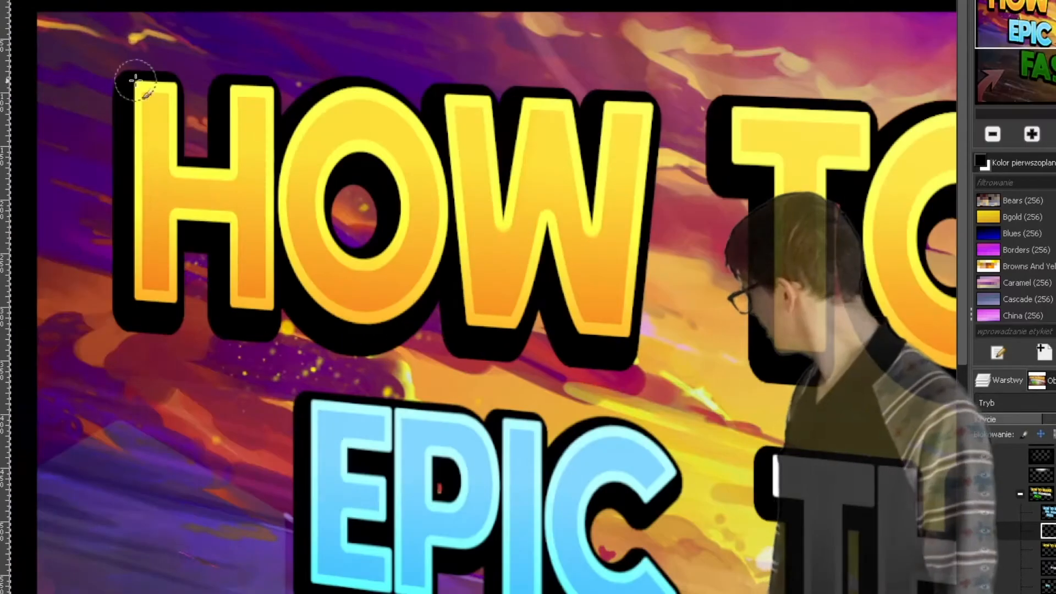
scroll(485, 295, down, 5)
scroll(37, 350, down, 4)
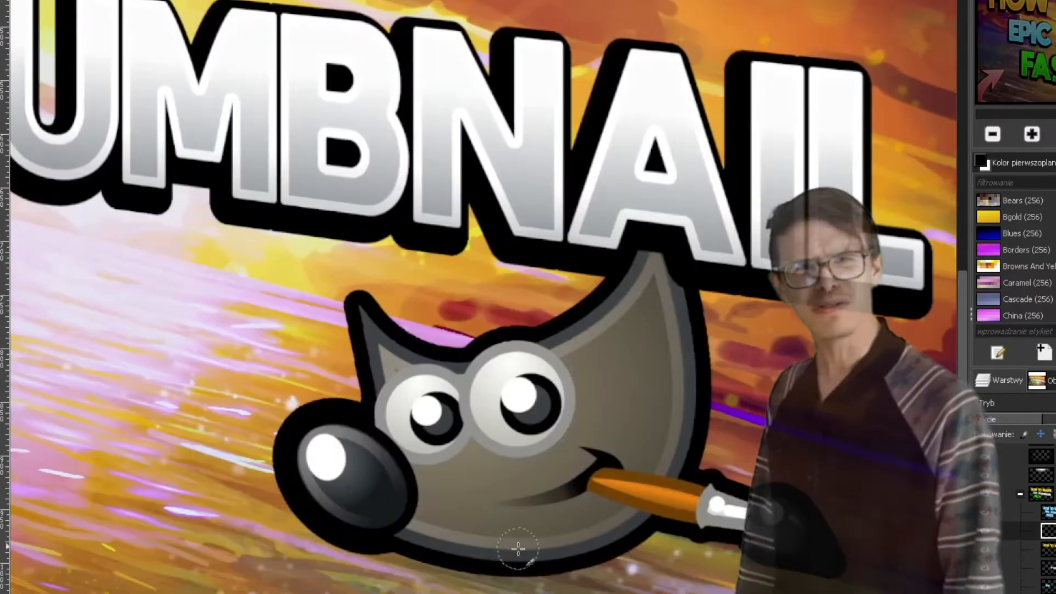
Step: Set the TEXT SHADOWS #1 layer to Overlay (Pokrywanie) mode
click(1017, 403)
click(1038, 206)
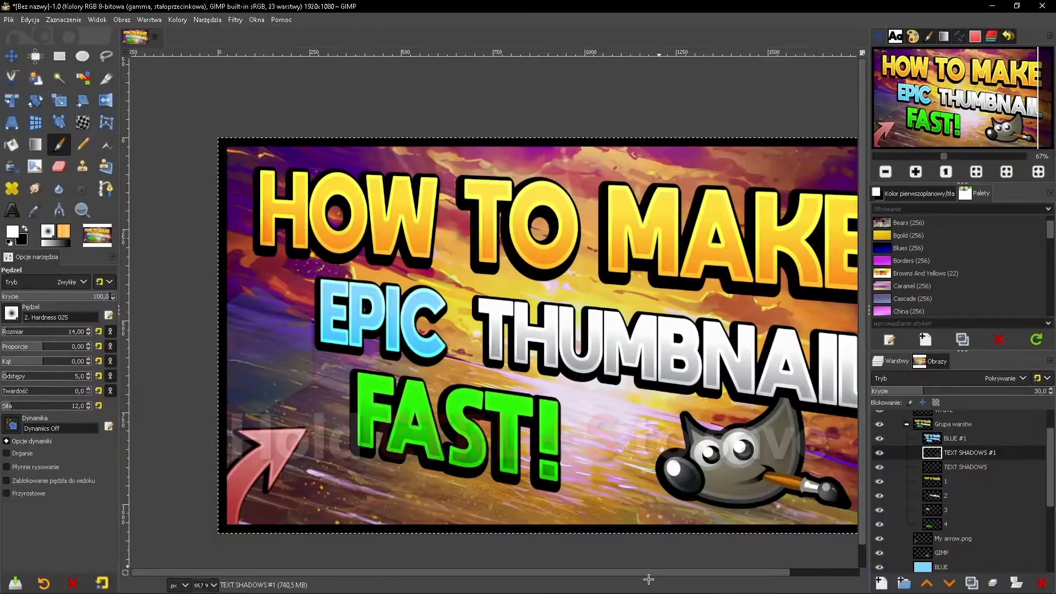
Step: Save the project in the BANNERS AND TILES folder as HOW TO MAKE EPIC THUMBNAILS FAST2.xcf.xcf
key(ctrl+s)
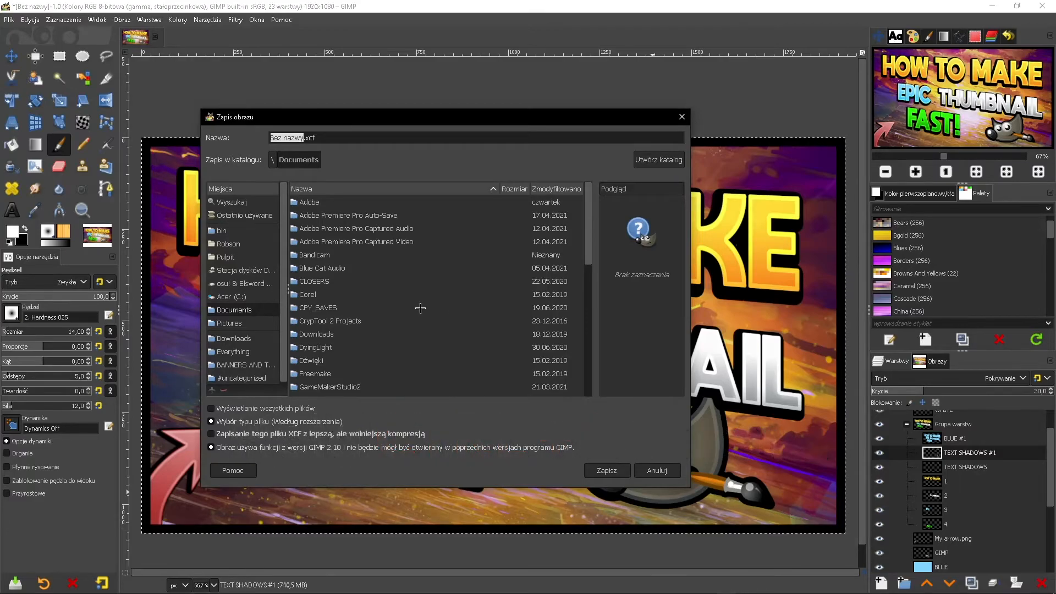
click(257, 365)
click(310, 138)
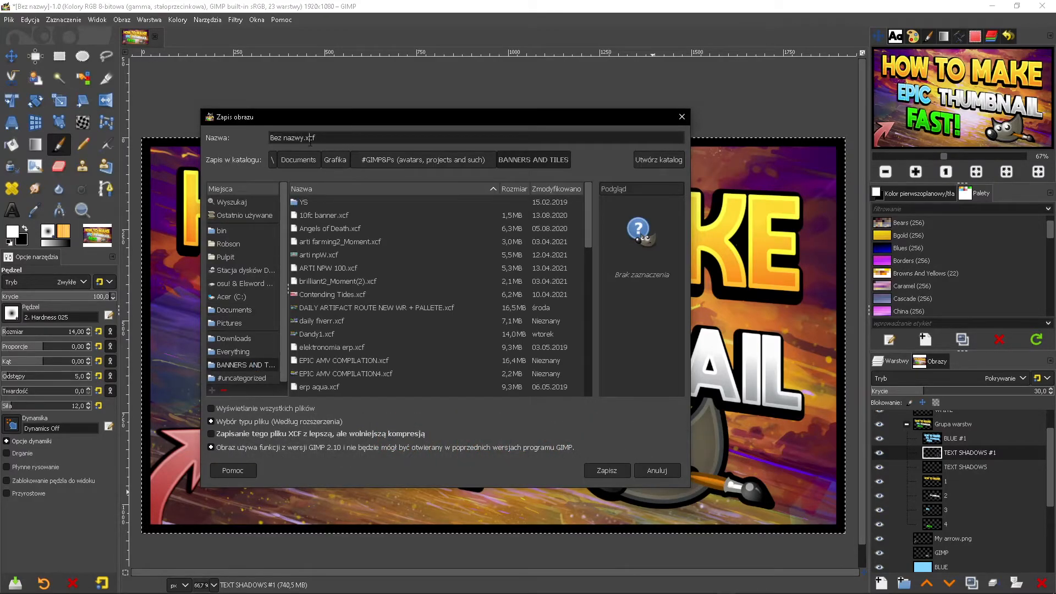
drag(302, 138, 217, 140)
text(HOW)
text( TO MAKE EPIC THUMBNAILS FAST2.xcf)
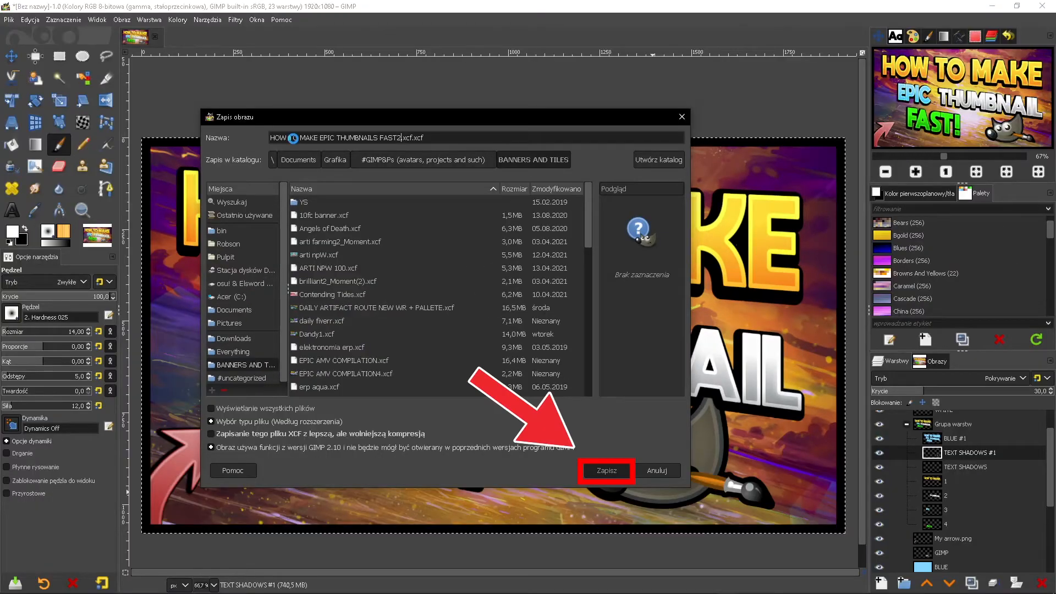
key(Return)
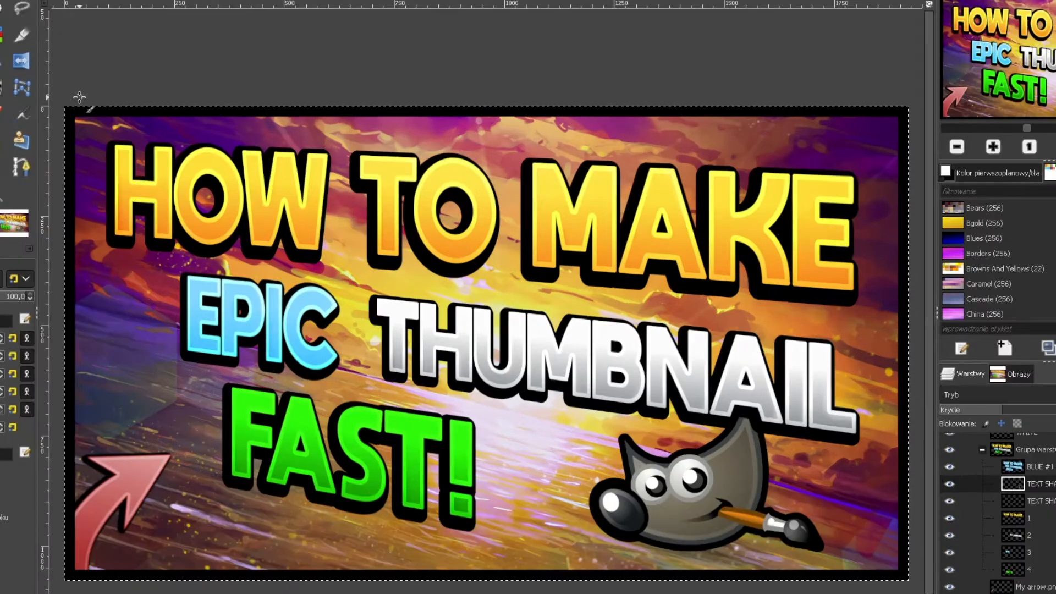
Step: Make the FIGURES group visible again and move it between the GIMP and BLUE layers
scroll(880, 484, down, 3)
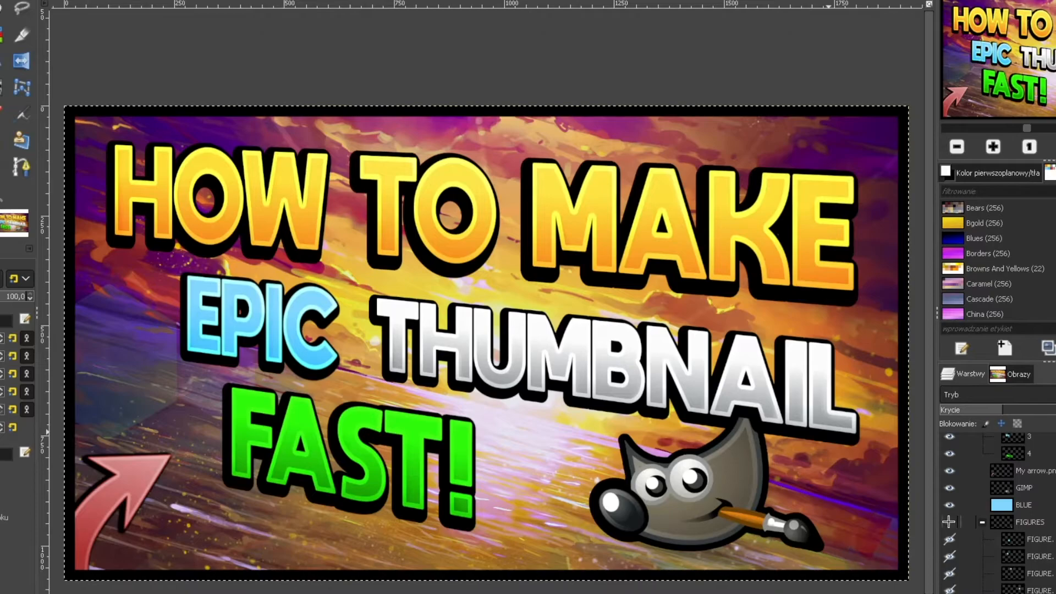
click(950, 521)
scroll(989, 495, down, 2)
right_click(1016, 460)
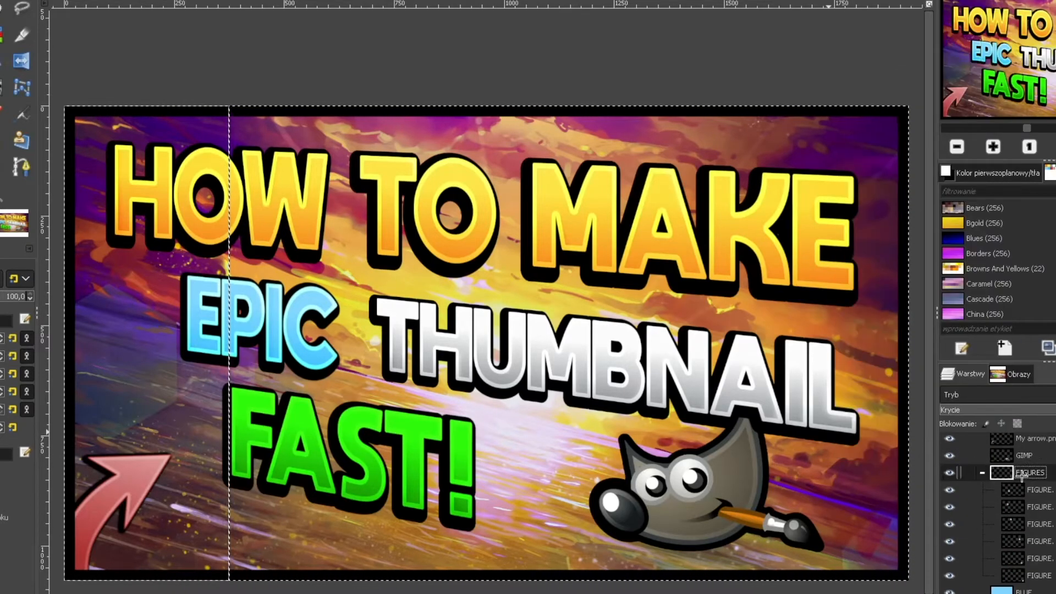
right_click(1051, 557)
key(Escape)
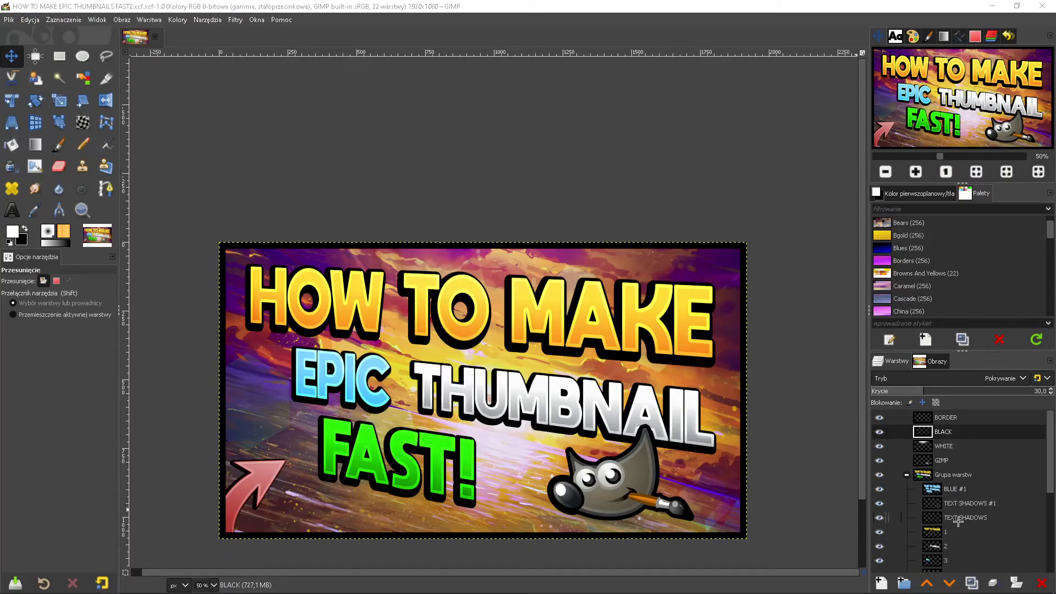
Step: Add a transparent layer named TEXT BRUSH directly above the BLUE #1 layer in the text group
click(956, 490)
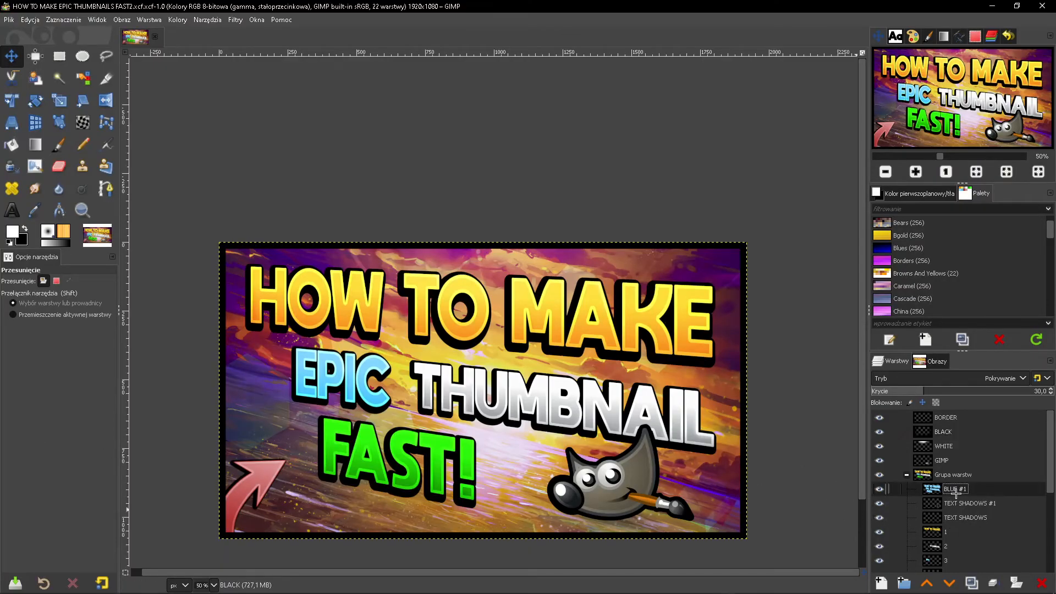
click(888, 579)
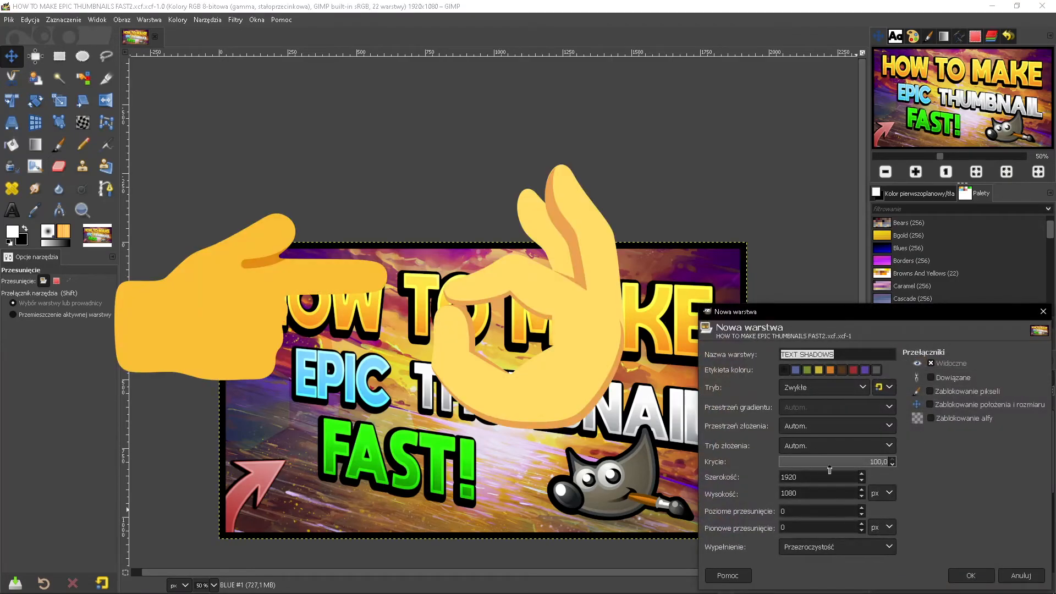
text(TEXT BRUSH)
key(Return)
Step: Paint over the background showing inside the O of HOW in black with an enlarged Paintbrush on the TEXT BRUSH layer
click(24, 227)
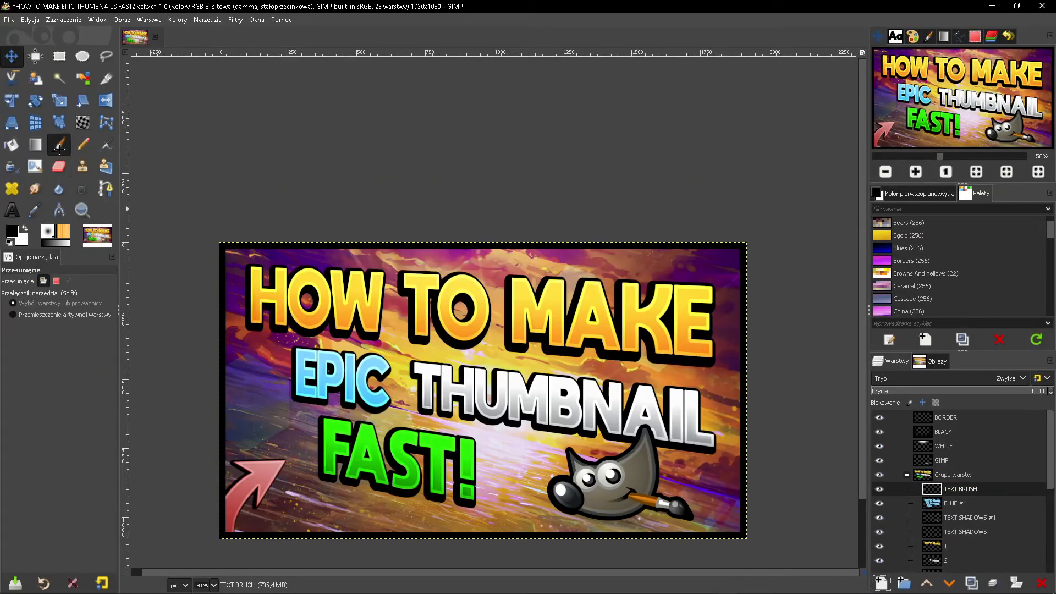
click(59, 146)
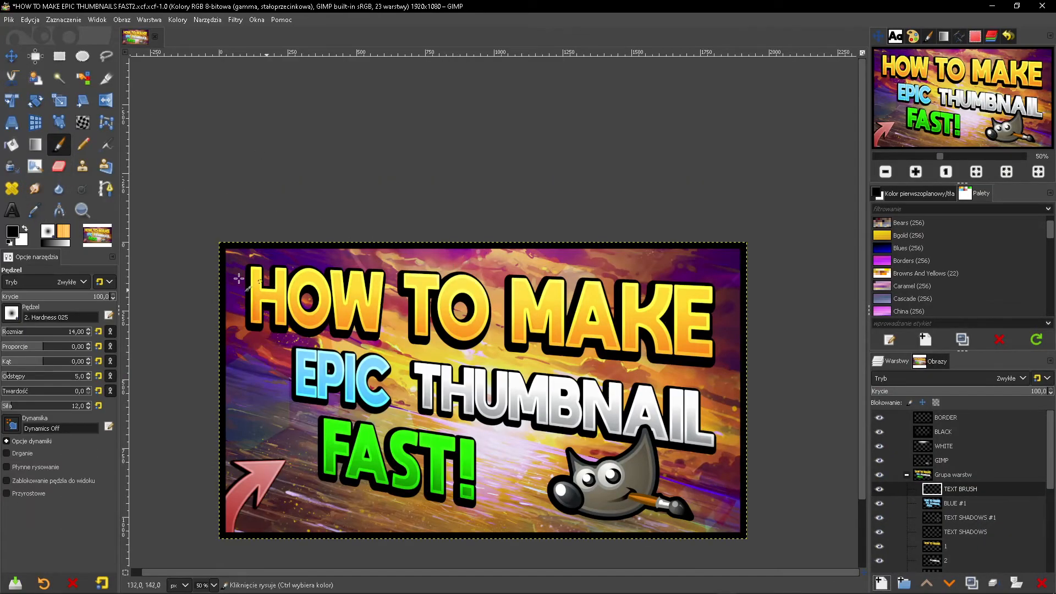
key(1)
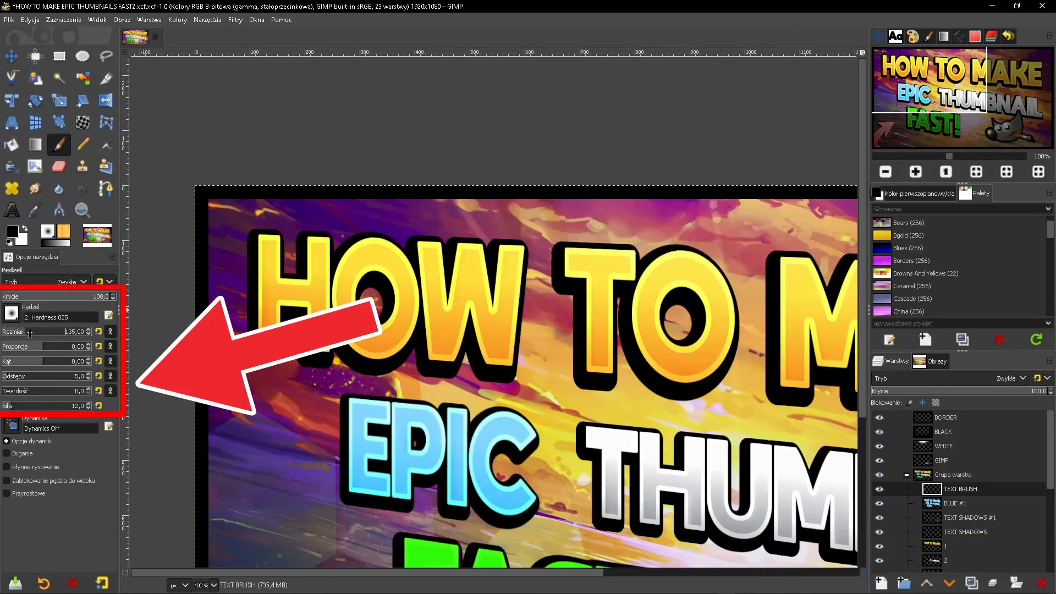
drag(479, 279, 478, 304)
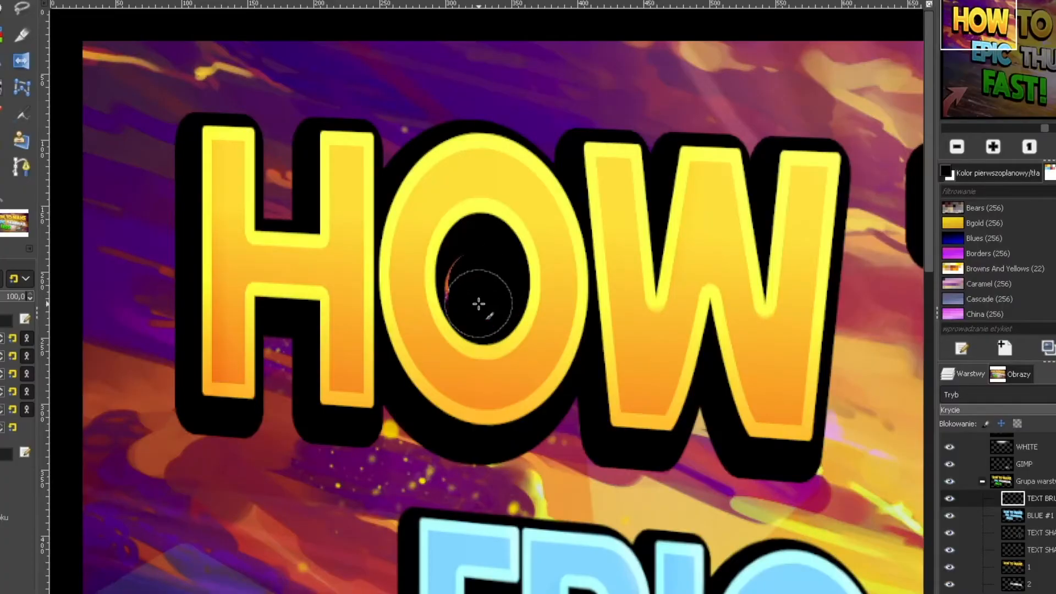
Step: Paint the background gaps inside the O of TO and the remaining title letters solid black
scroll(479, 304, up, 5)
scroll(490, 198, down, 5)
scroll(495, 385, right, 8)
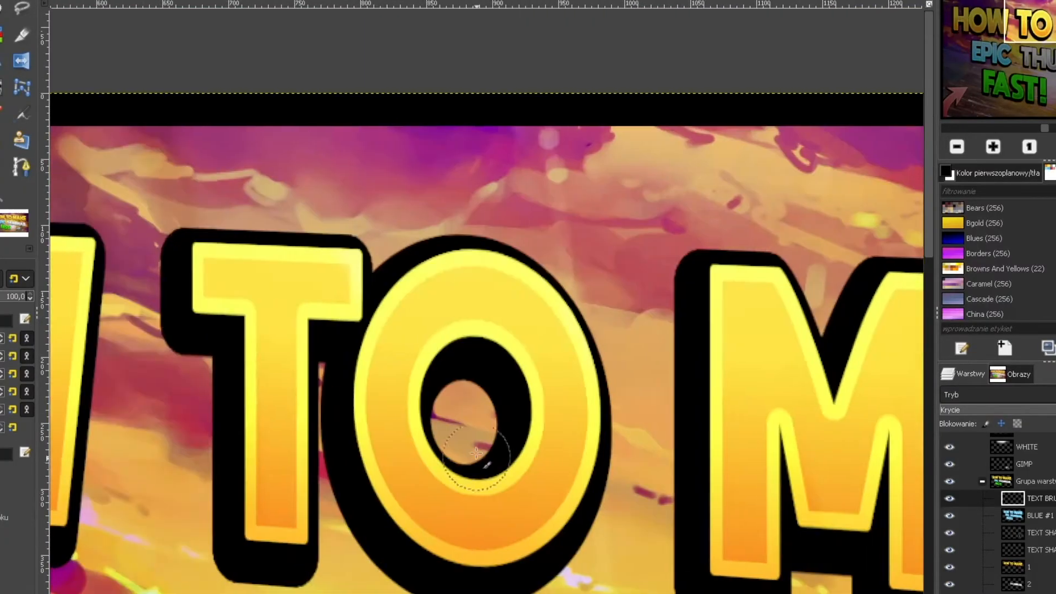
scroll(495, 435, up, 3)
drag(503, 370, 514, 434)
scroll(514, 433, down, 5)
scroll(357, 523, up, 4)
drag(498, 140, 516, 179)
scroll(516, 180, down, 1)
mouse_move(981, 44)
mouse_down()
mouse_move(1039, 44)
mouse_move(950, 77)
mouse_up()
scroll(597, 243, down, 7)
scroll(875, 138, up, 3)
Step: Save the project and export it to BANNERS AND TILES as HOW TO MAKE EPIC THUMBNAILS FAST2.png, replacing the existing file
key(ctrl+s)
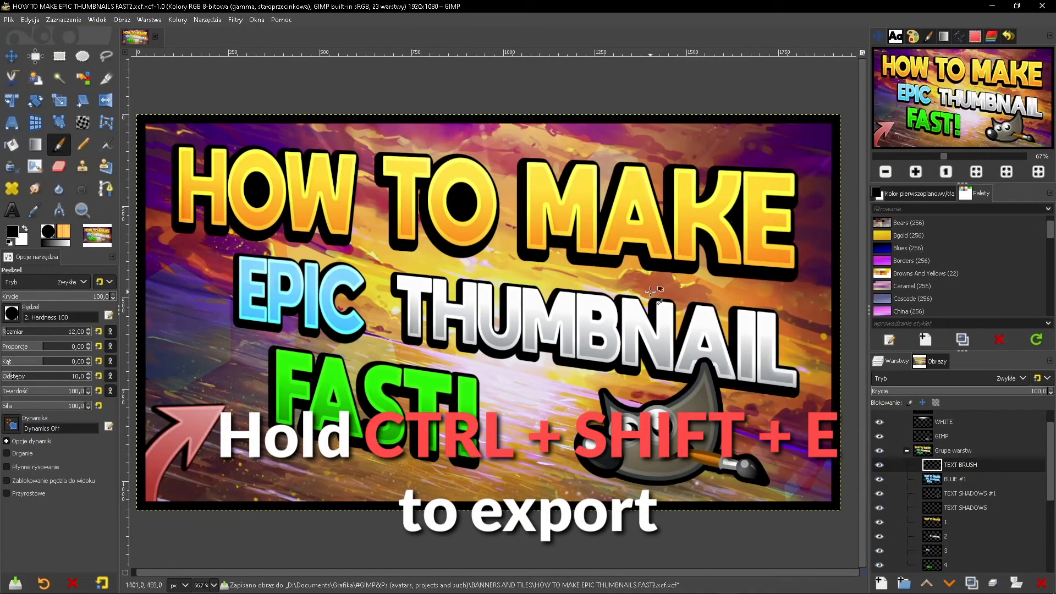
key(ctrl+shift+e)
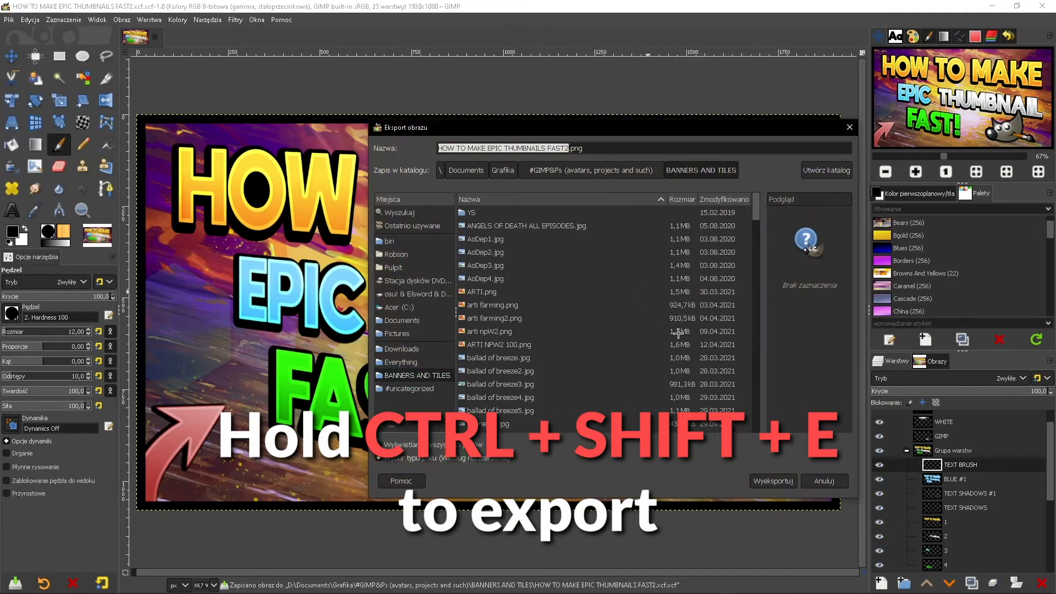
click(773, 482)
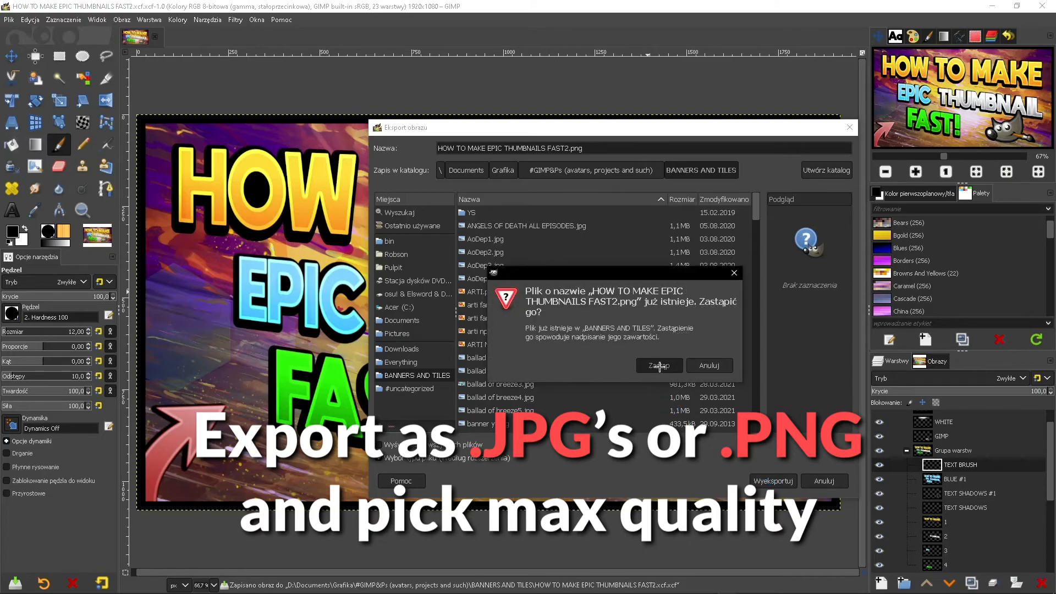
click(659, 367)
key(Return)
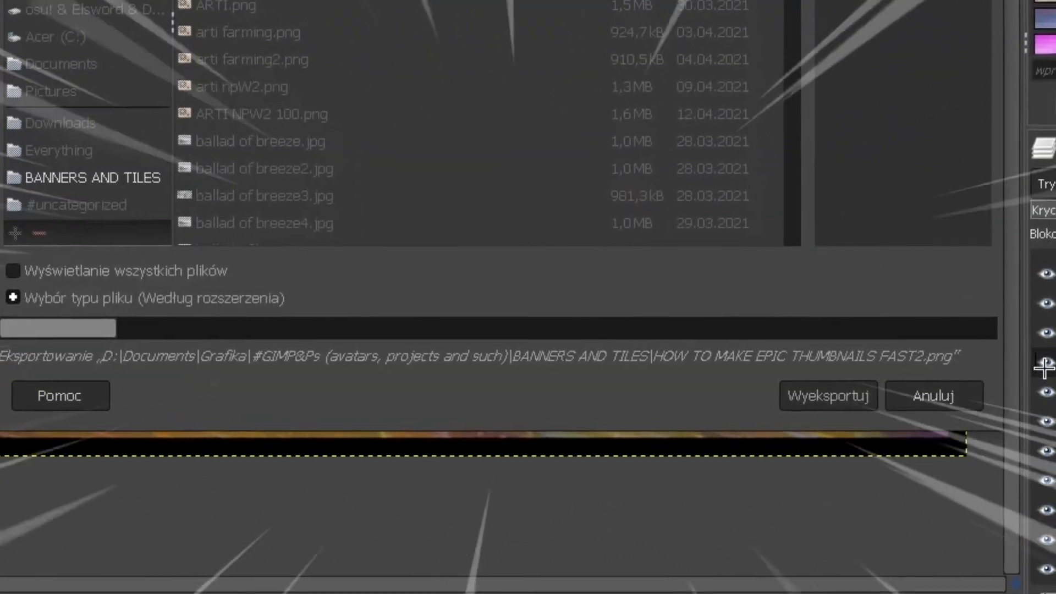